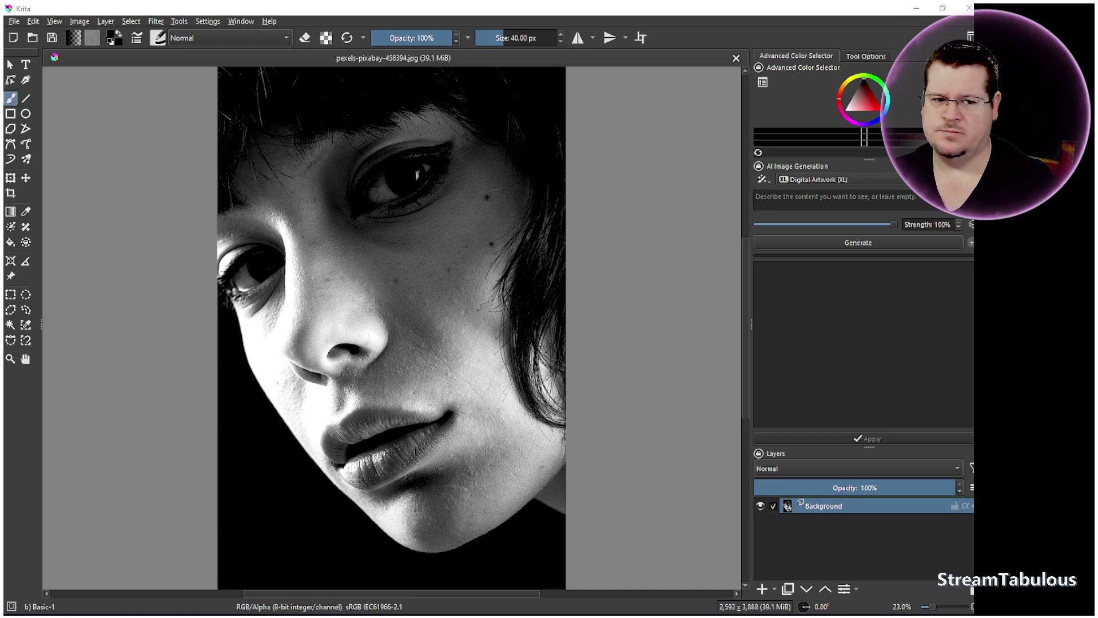
Change the interface theme from Krita dark to Krita dark orange.
left_click(217, 23)
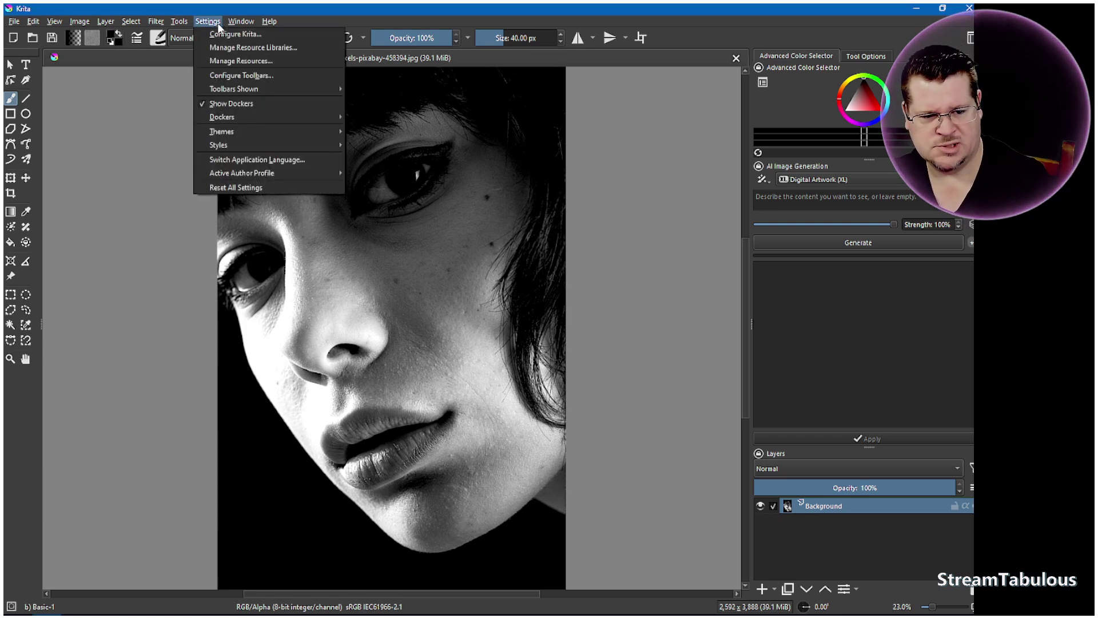
mouse_move(236, 132)
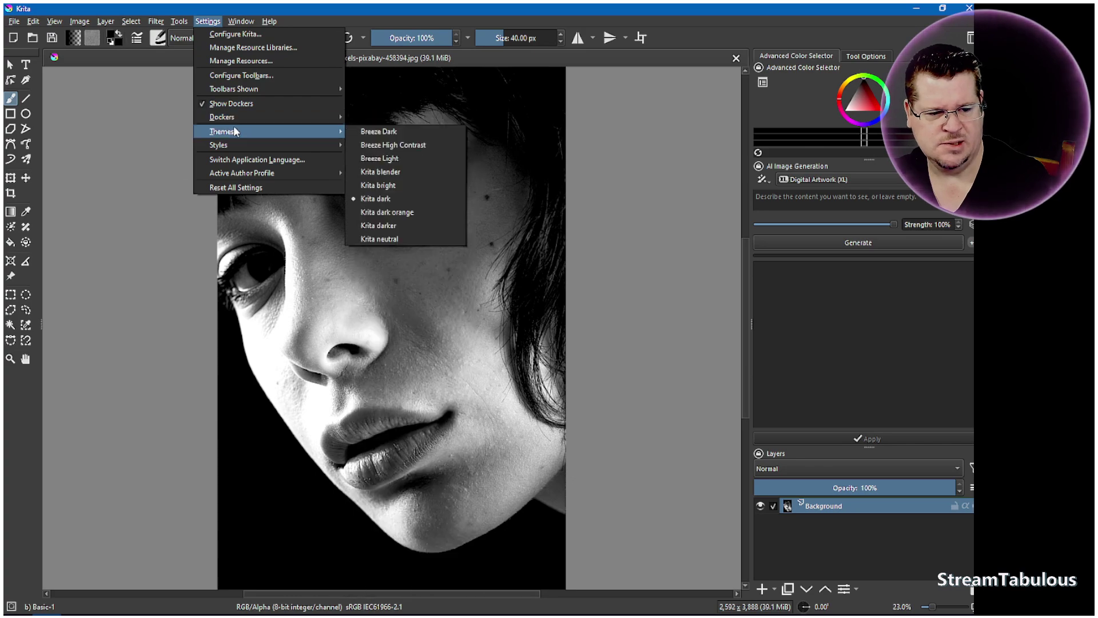
left_click(408, 213)
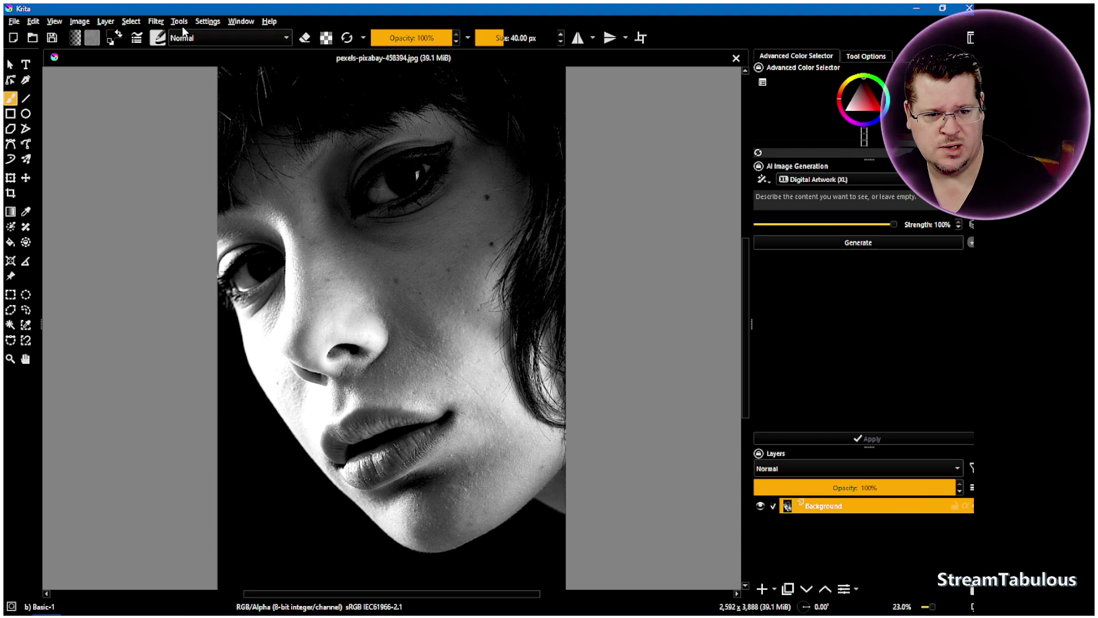
left_click(206, 23)
Add the Palette docker and dock it as a tab beside Layers.
mouse_move(255, 119)
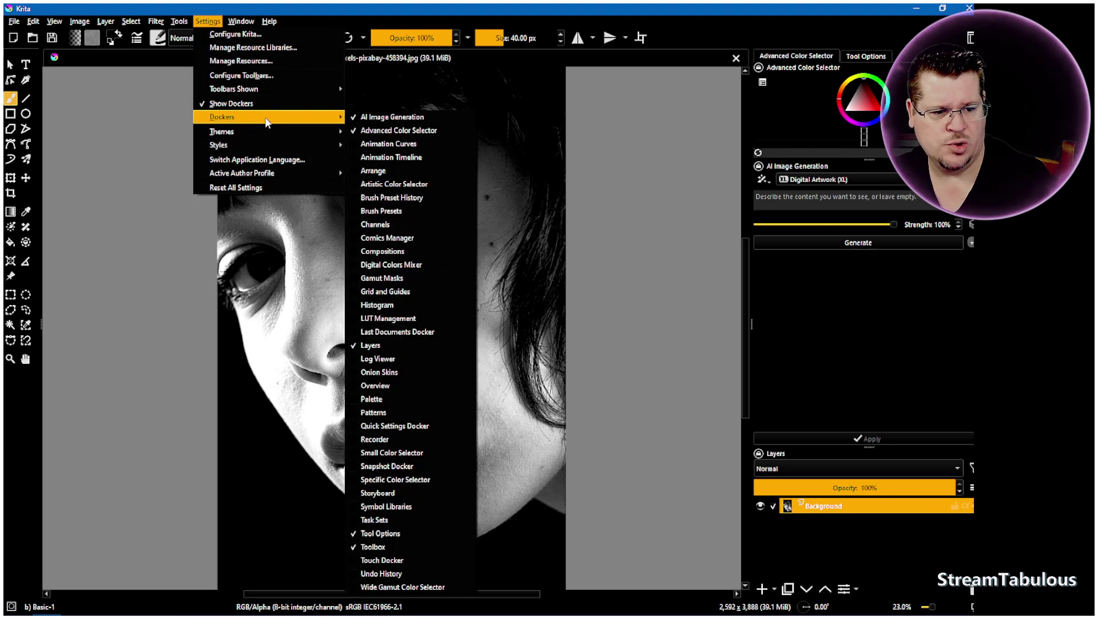
left_click(371, 400)
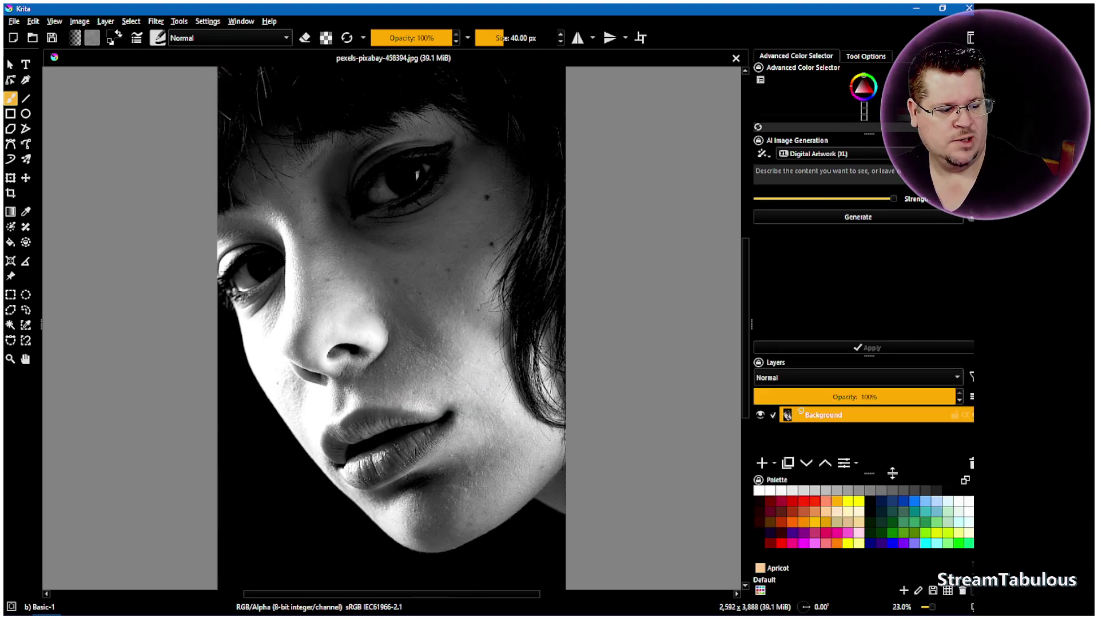
mouse_move(898, 475)
left_mouse_down()
mouse_move(568, 448)
mouse_move(746, 444)
mouse_move(820, 453)
mouse_move(908, 500)
mouse_move(904, 490)
left_mouse_up()
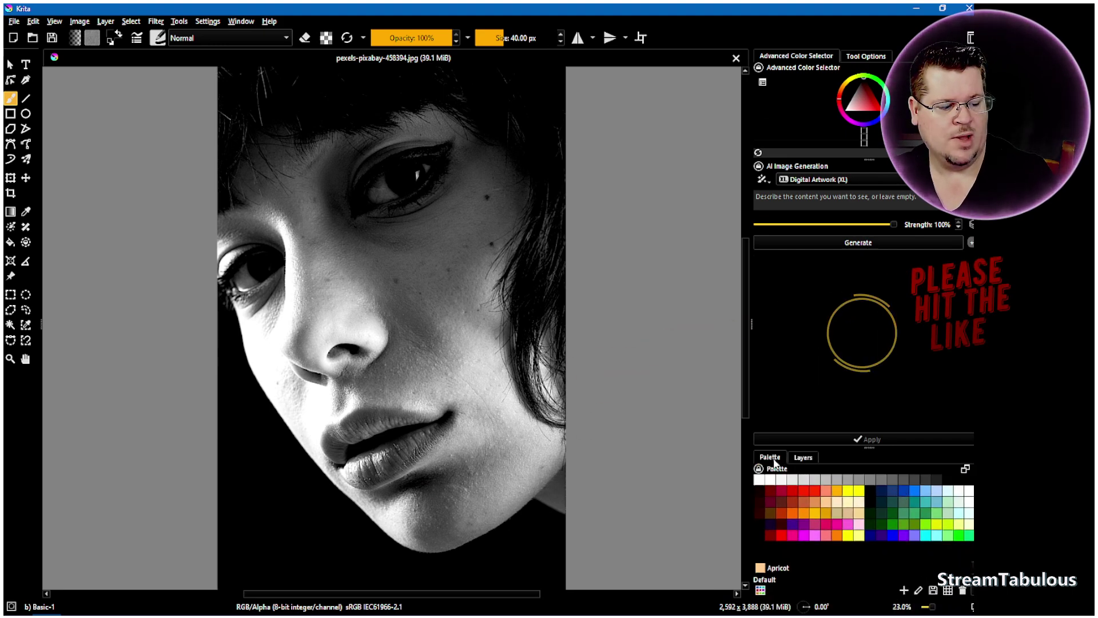
left_click_drag(783, 466, 815, 464)
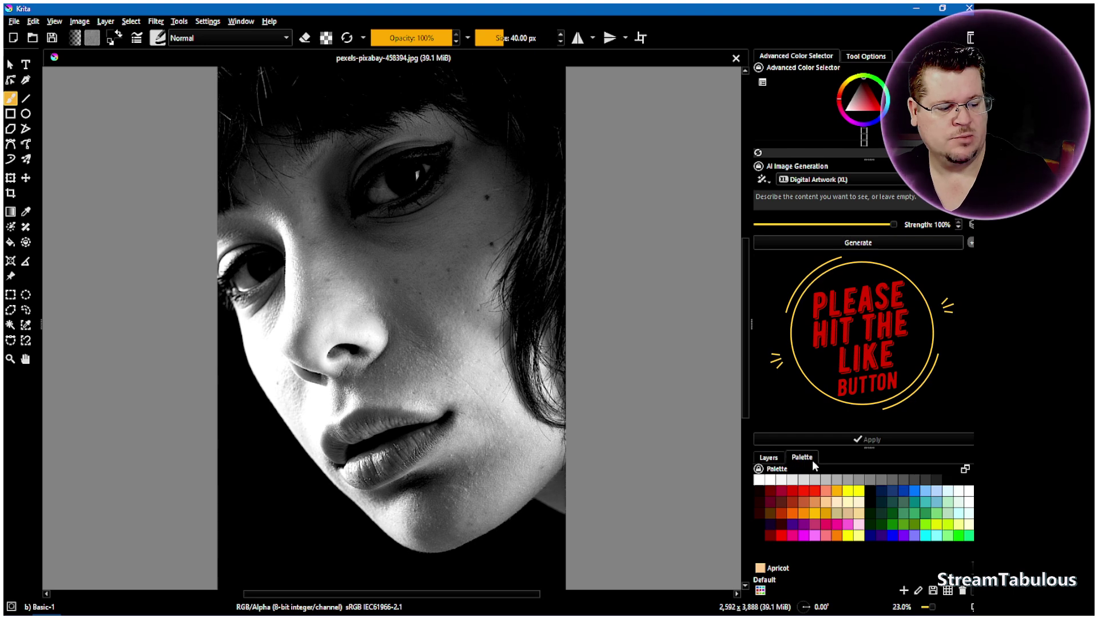
left_click(769, 459)
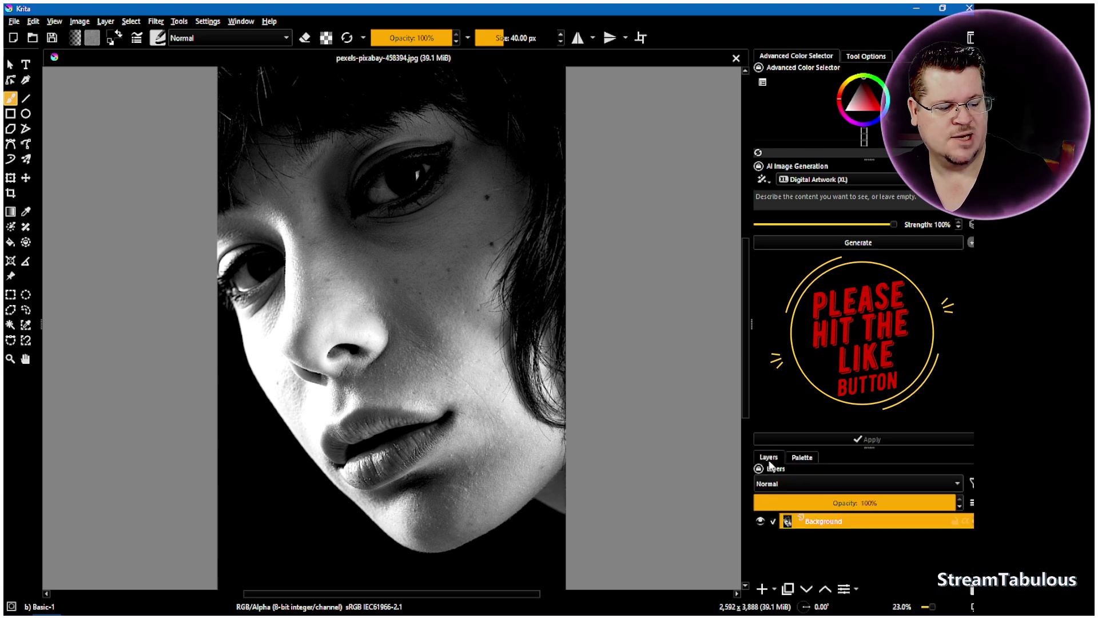
left_click(804, 457)
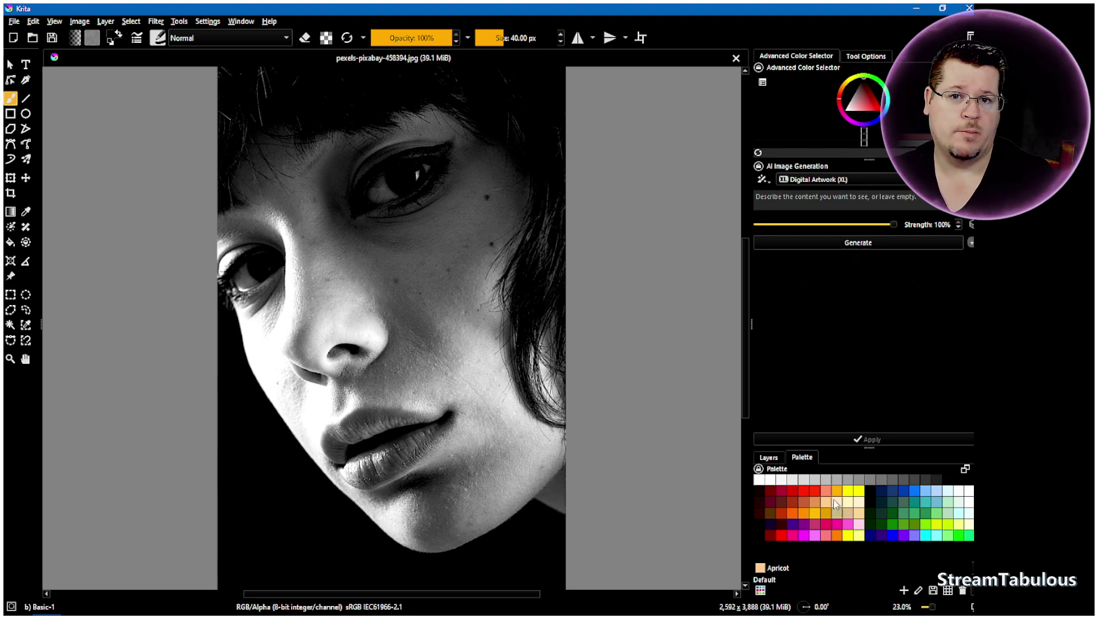
Pick the orange swatch as the painting colour, then test and undo a cheek stroke.
left_click(805, 514)
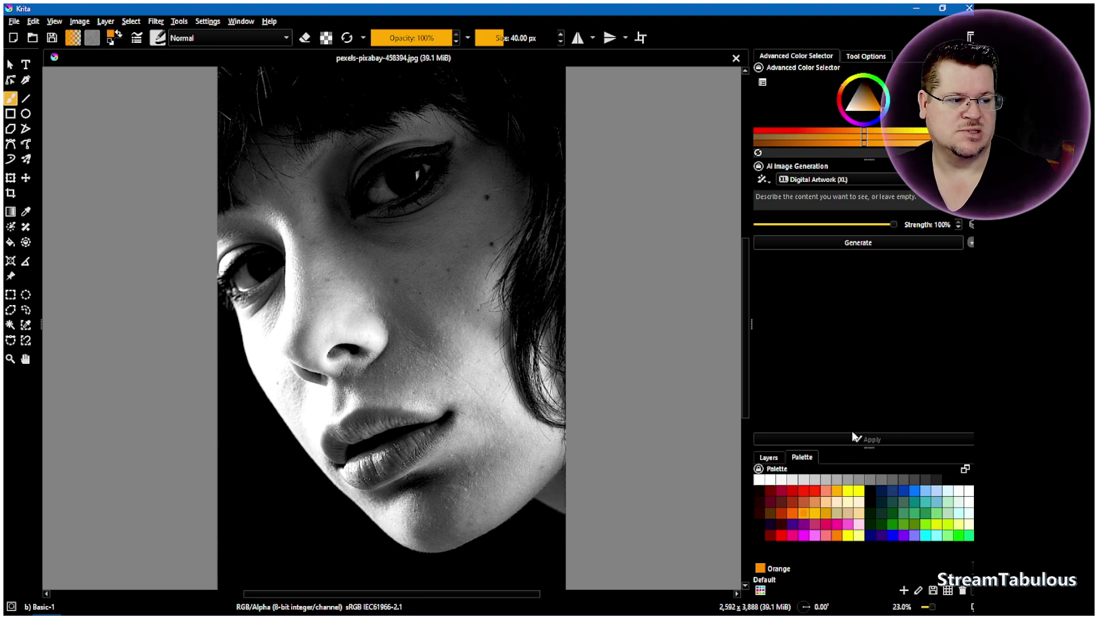
mouse_move(413, 257)
left_mouse_down()
mouse_move(481, 250)
mouse_move(440, 309)
left_mouse_up()
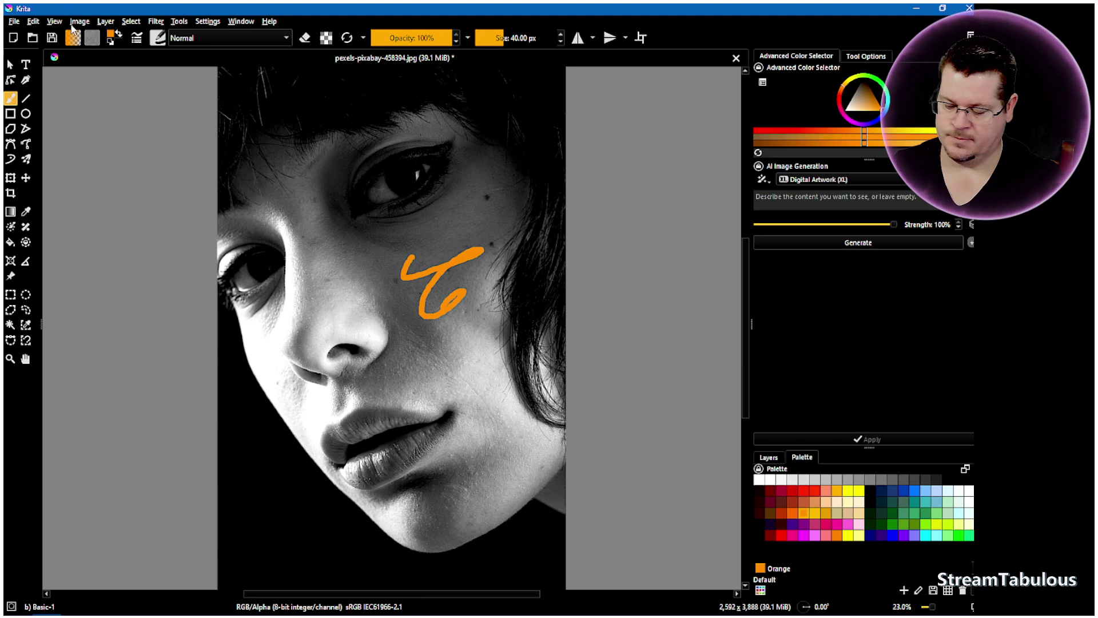
key("ctrl+z")
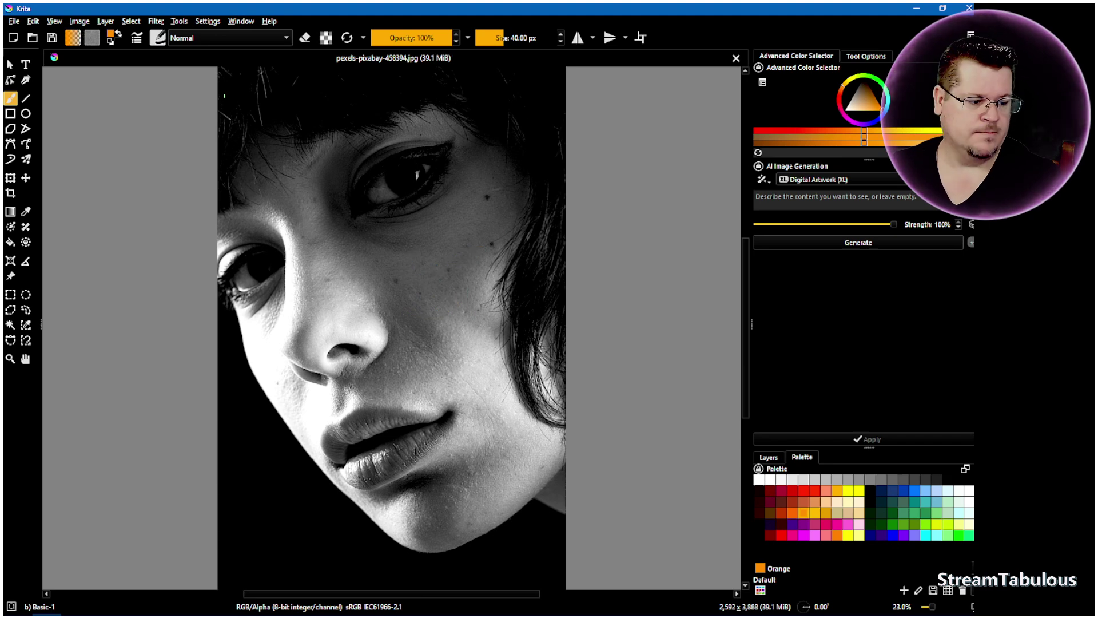
Load the Swatches colour set from the palette list.
left_click(761, 591)
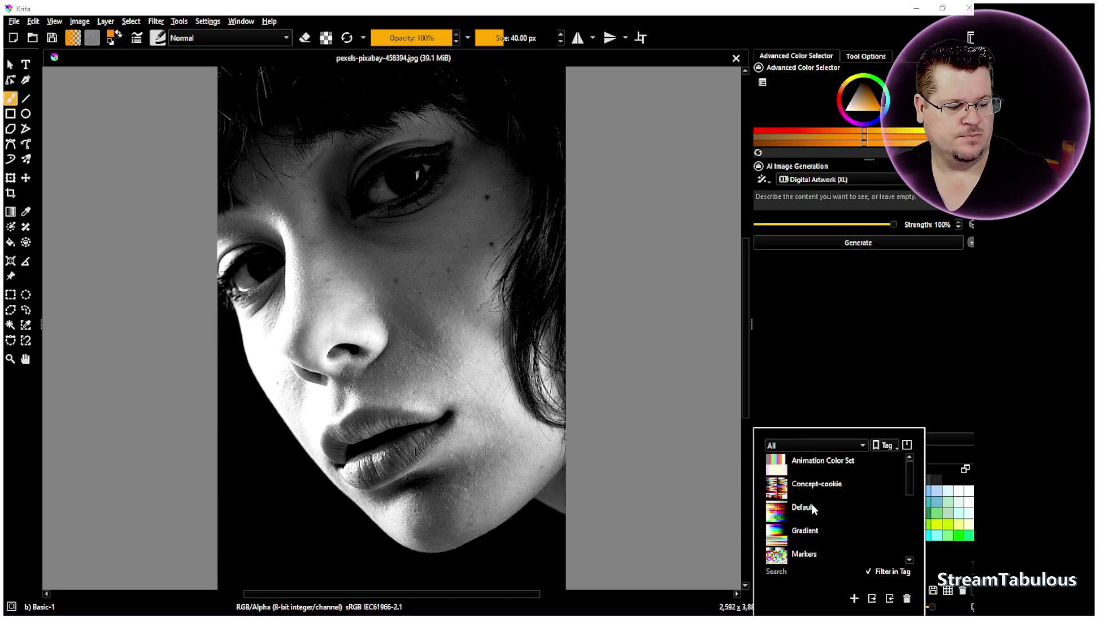
left_click(791, 397)
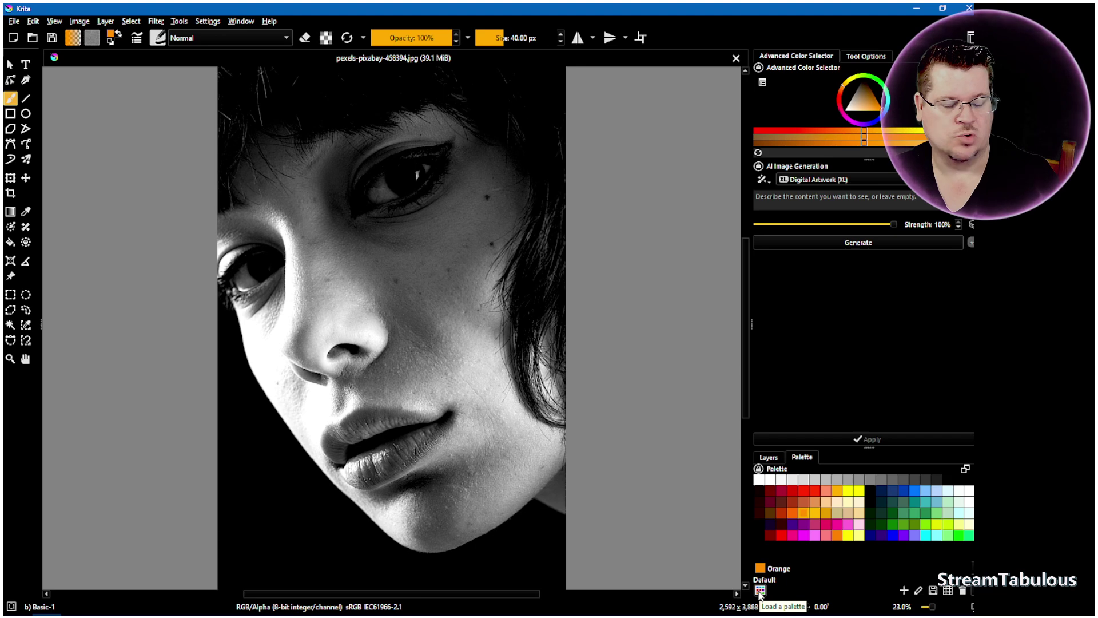
left_click(761, 590)
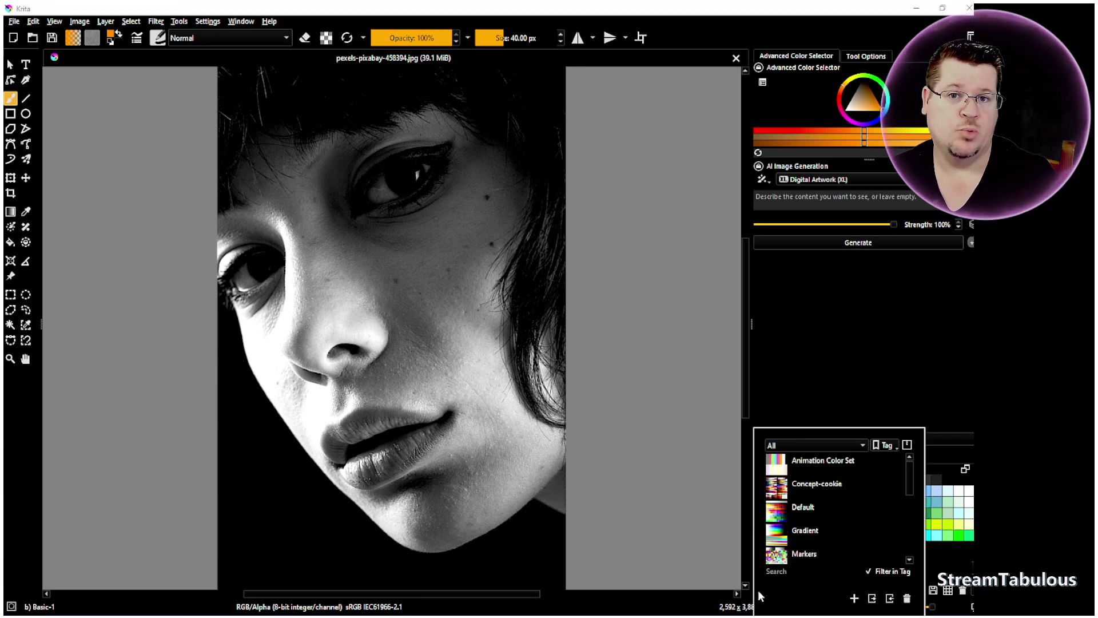
scroll(807, 527, "down", 5)
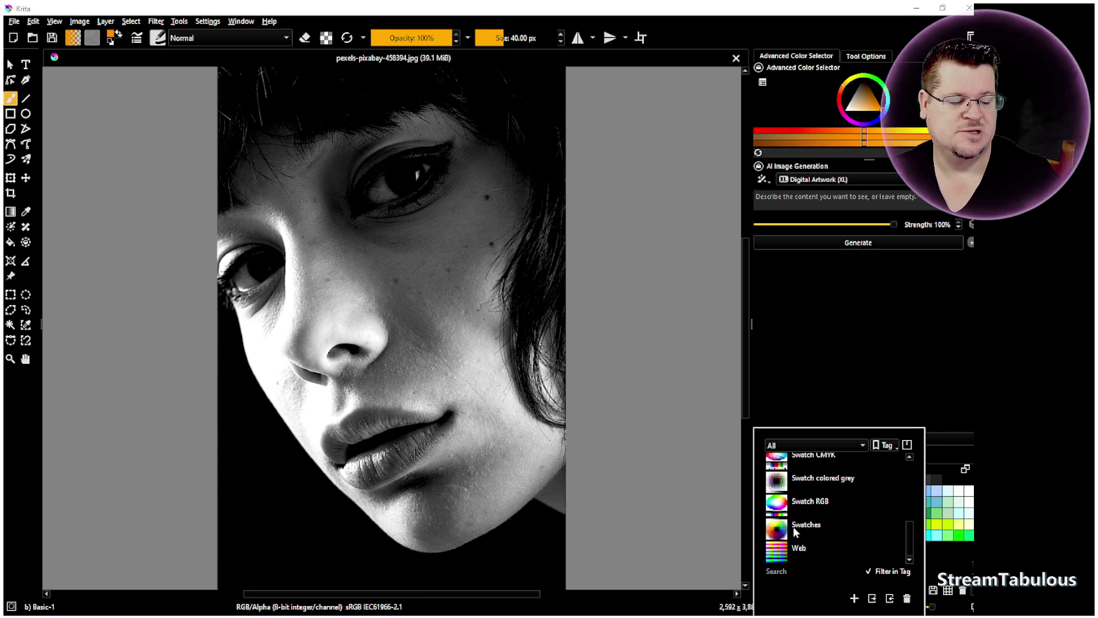
scroll(801, 521, "up", 5)
scroll(808, 498, "down", 5)
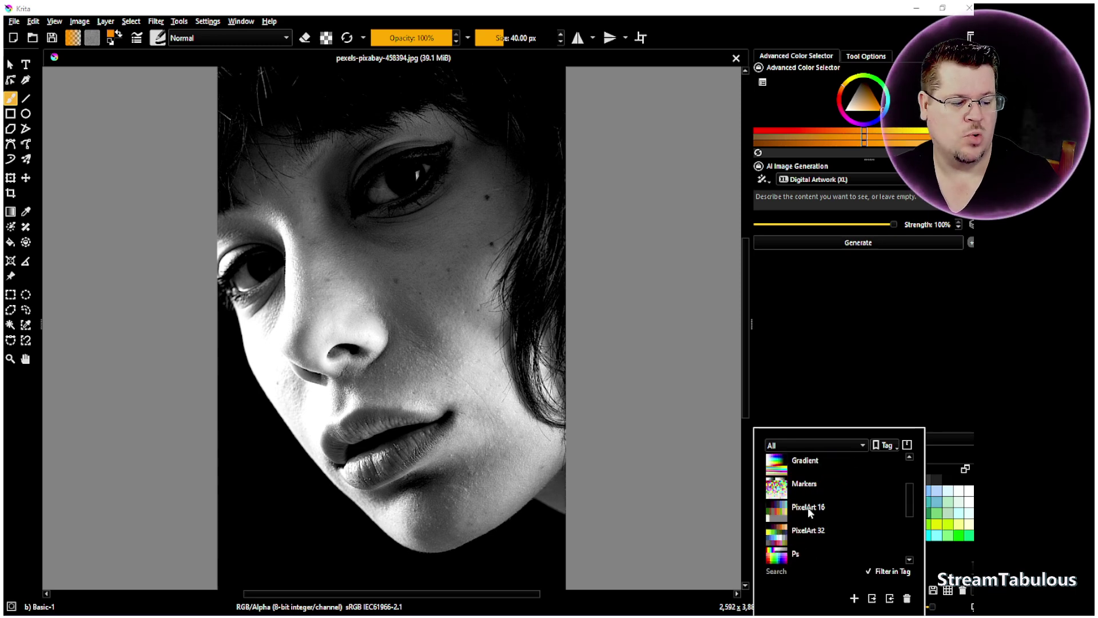
left_click(806, 534)
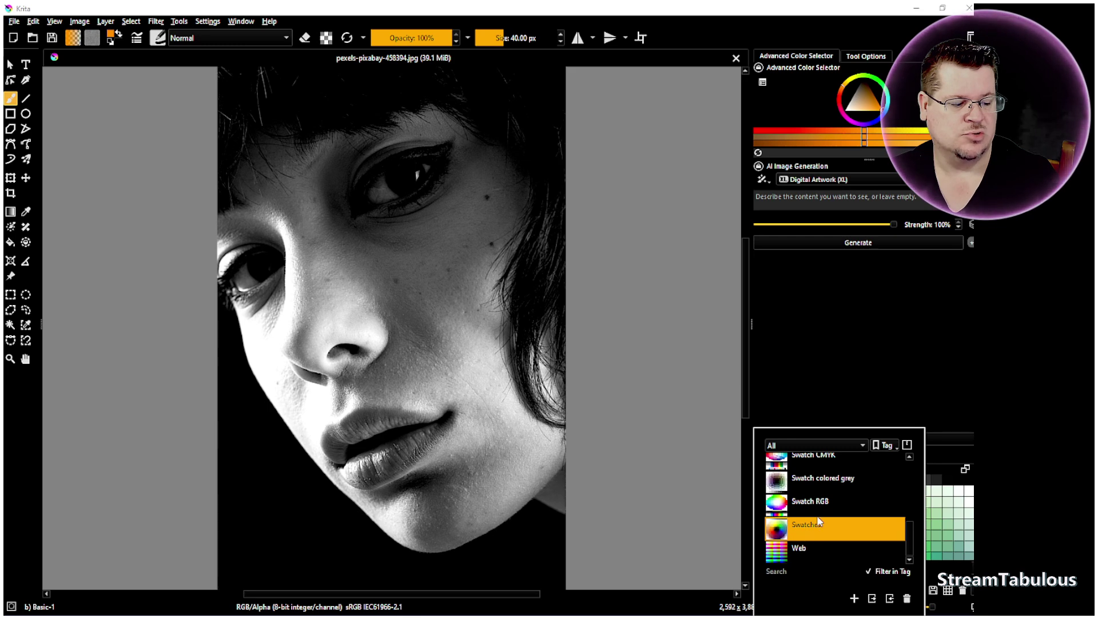
left_click(823, 400)
Scroll through the Swatches colours and return to the Layers list.
scroll(806, 508, "down", 6)
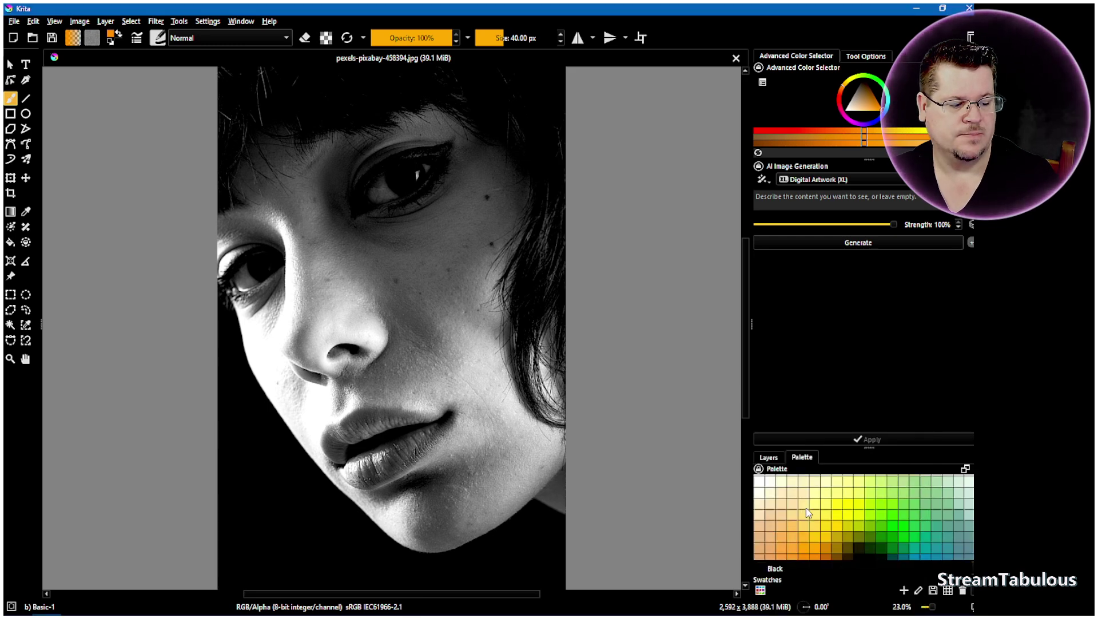
scroll(809, 508, "up", 5)
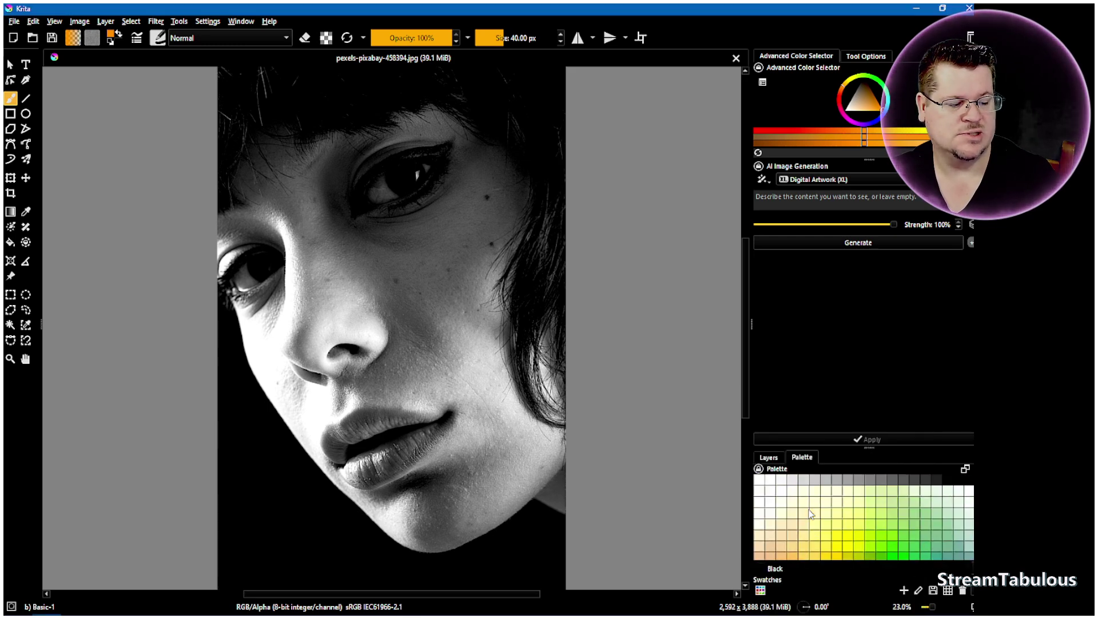
scroll(808, 508, "down", 5)
scroll(809, 508, "up", 5)
scroll(816, 513, "down", 5)
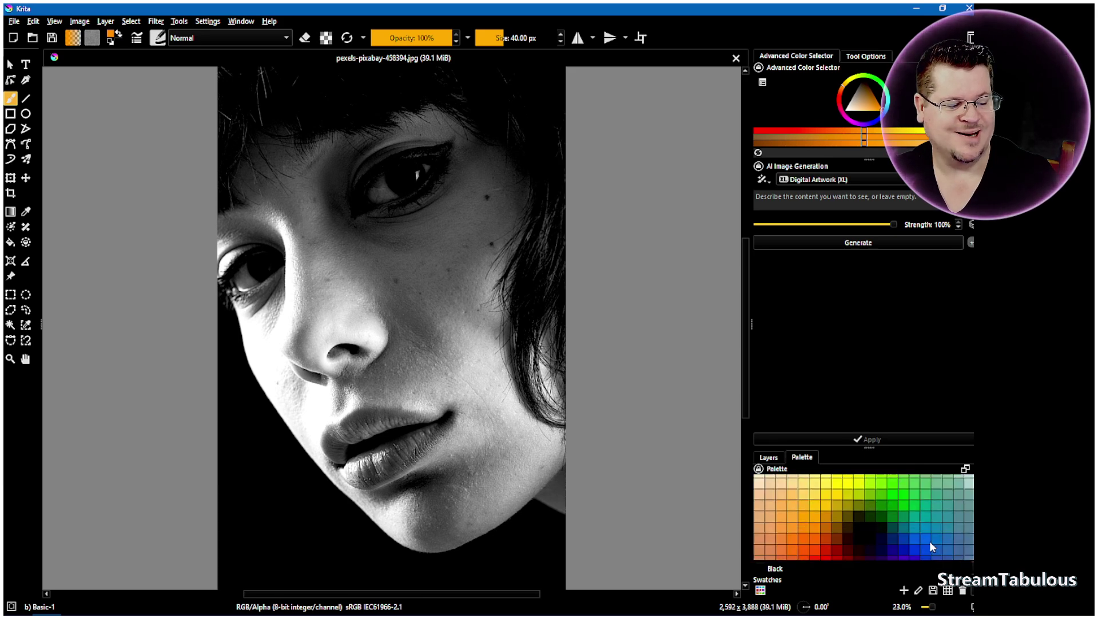
scroll(847, 508, "up", 5)
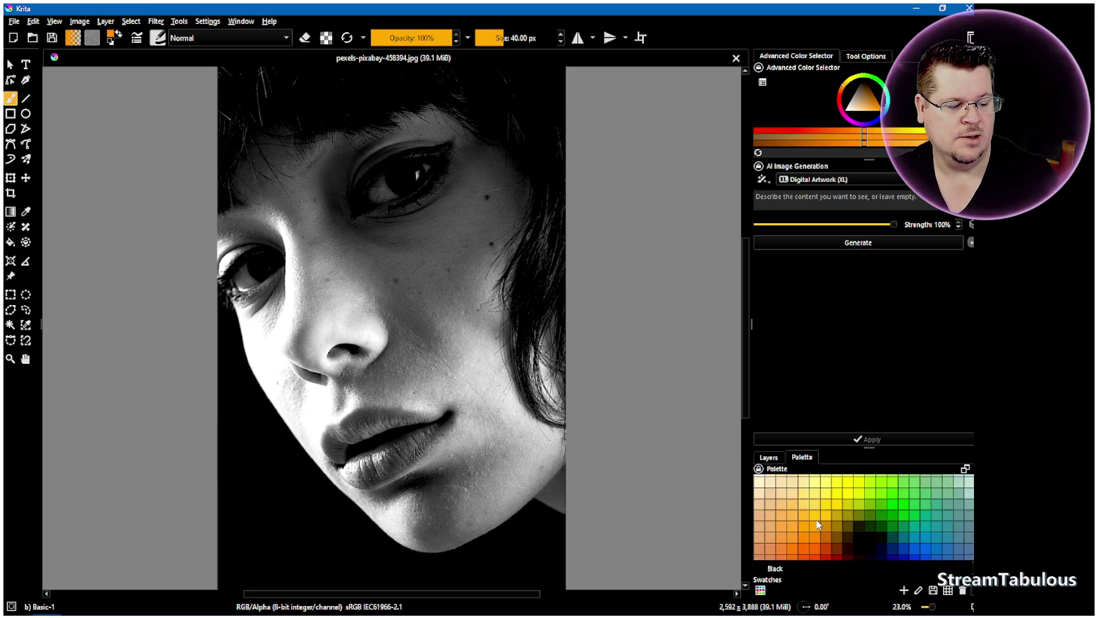
scroll(797, 517, "down", 2)
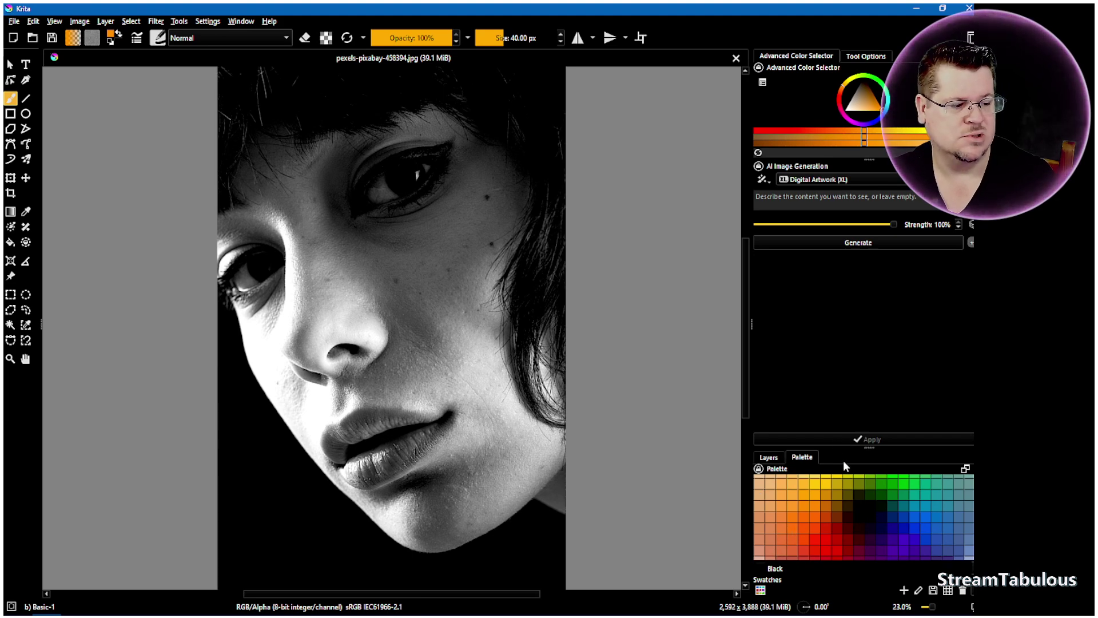
left_click(770, 458)
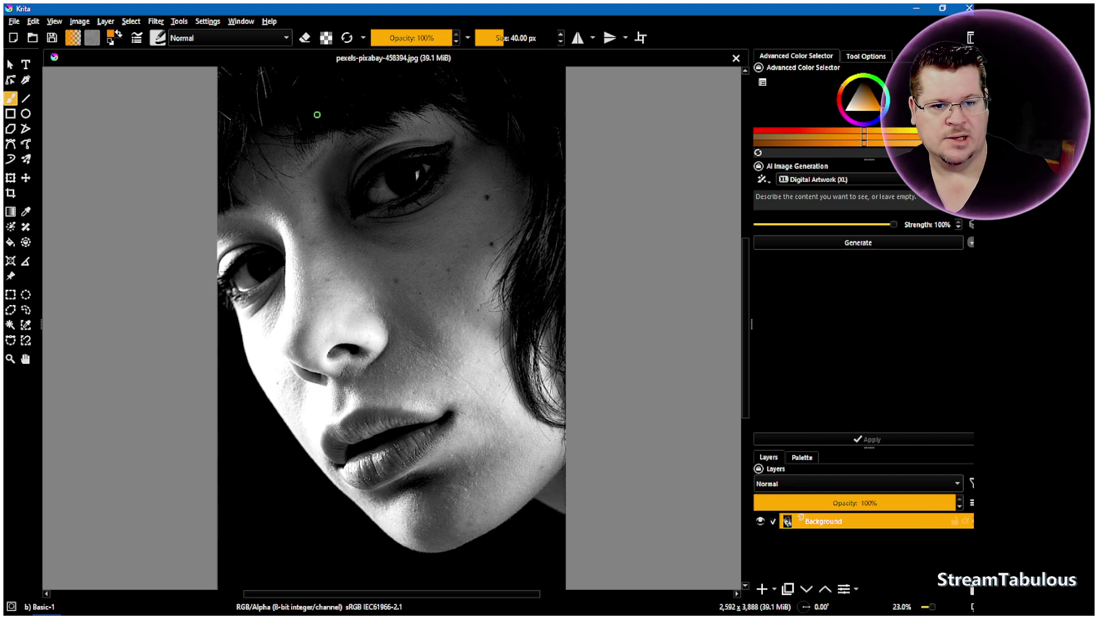
Add an empty Paint Layer 1 above the Background with Layer > New > Add Paint Layer.
left_click(106, 23)
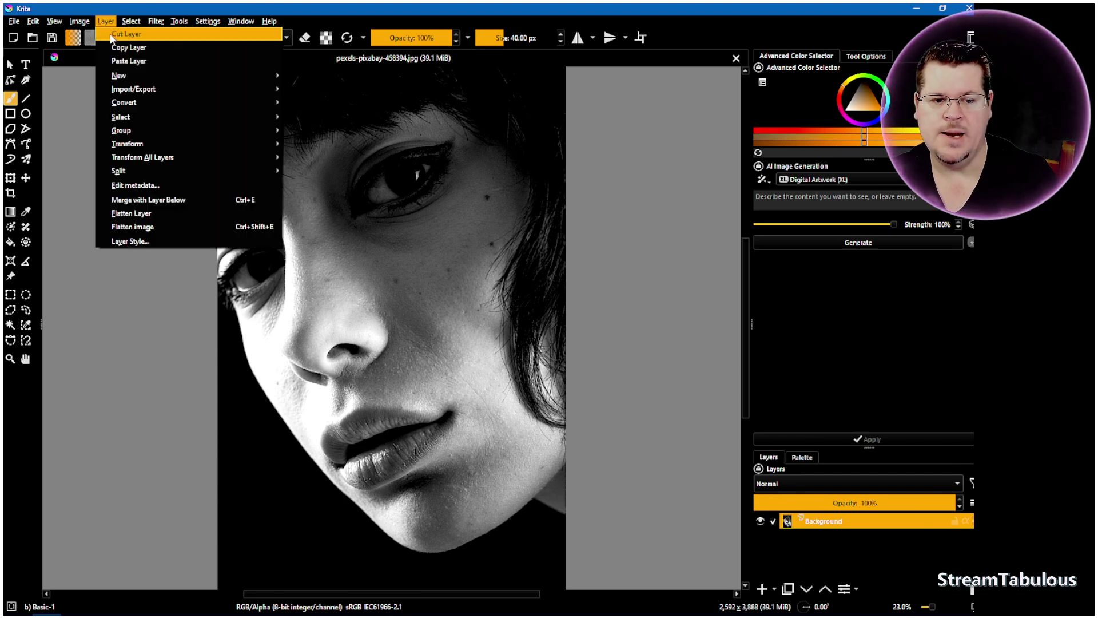
mouse_move(123, 77)
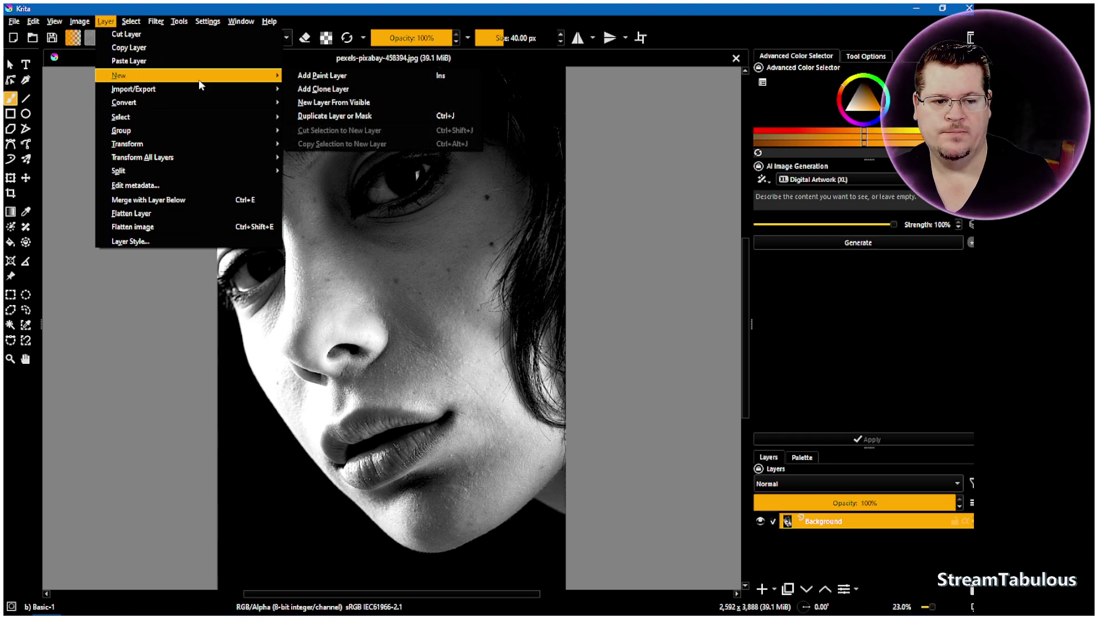
left_click(319, 79)
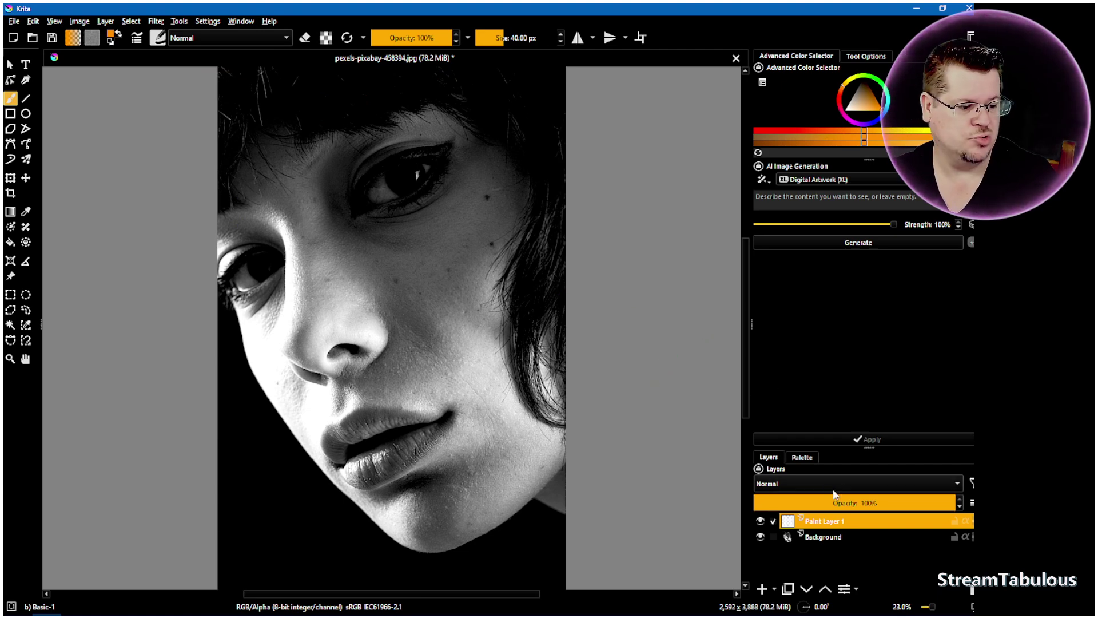
mouse_move(826, 520)
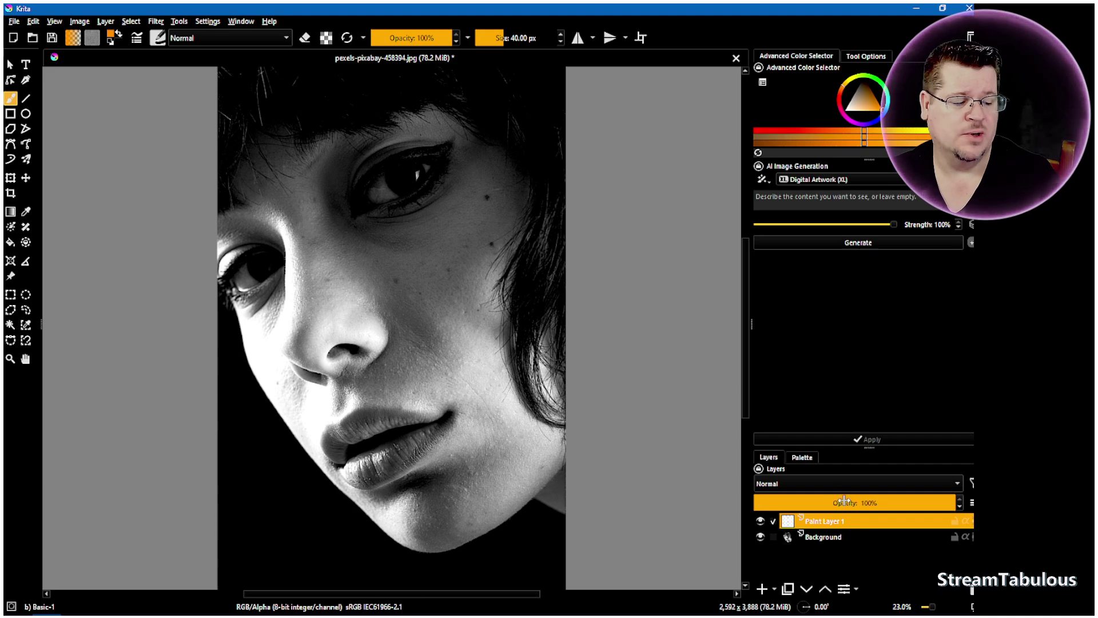
left_click(791, 486)
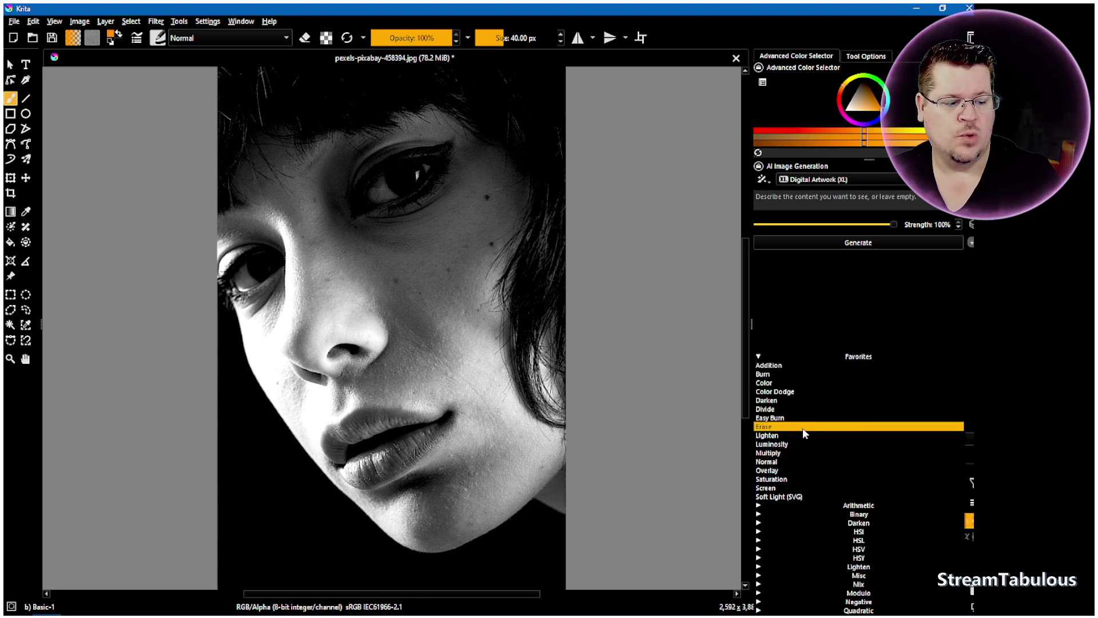
Set Paint Layer 1's blending mode to Color.
left_click(855, 300)
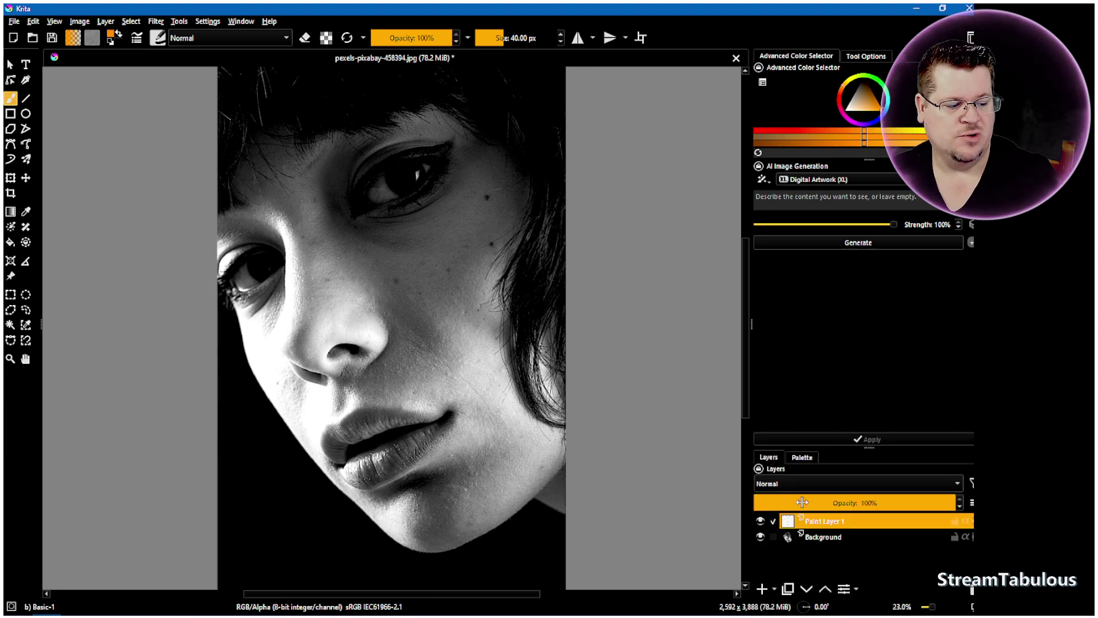
left_click(792, 489)
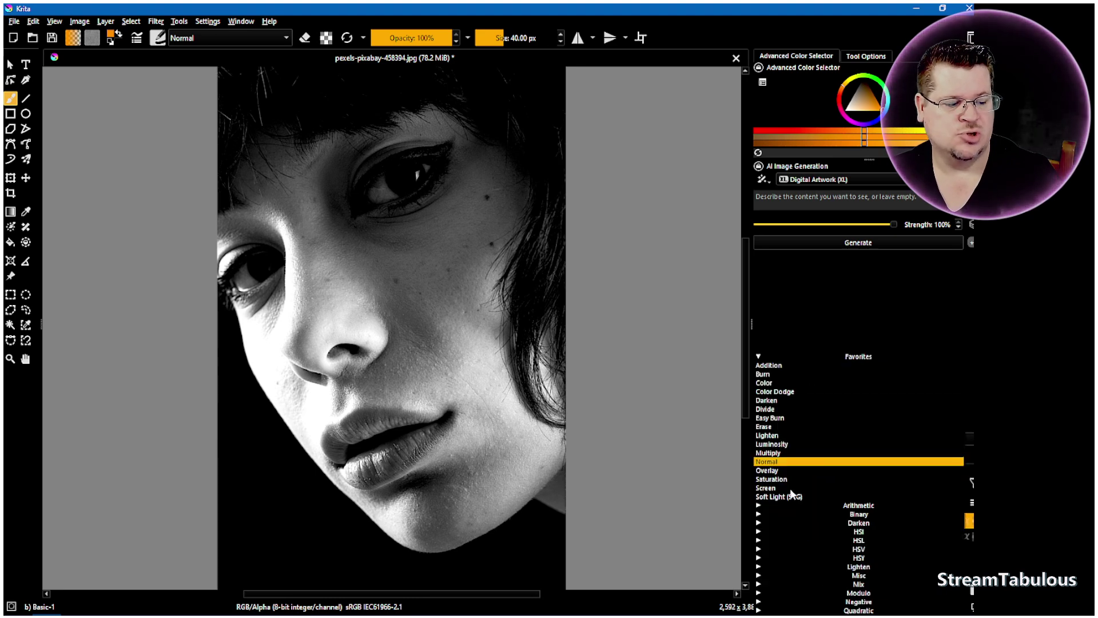
left_click(758, 523)
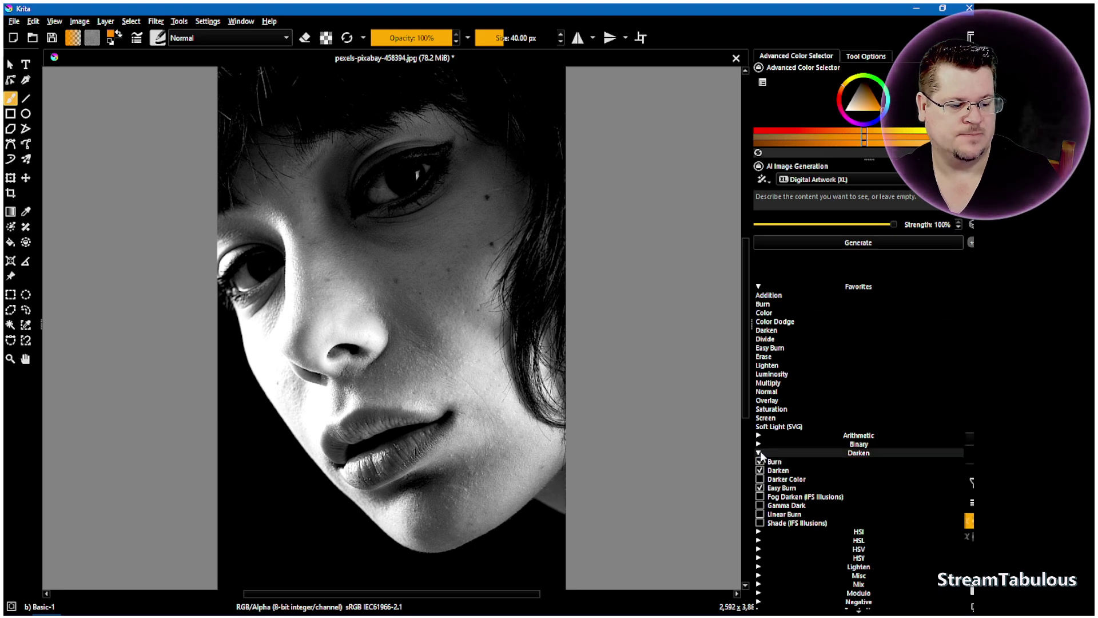
left_click(761, 453)
left_click(783, 383)
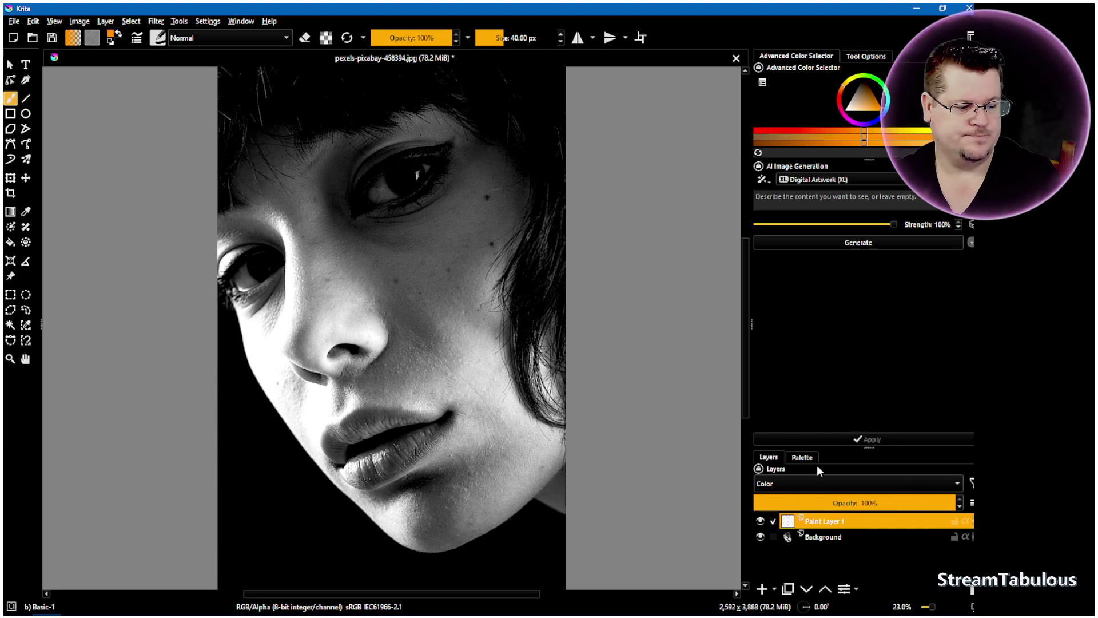
Choose an orange skin-tone swatch from the palette.
left_click(804, 457)
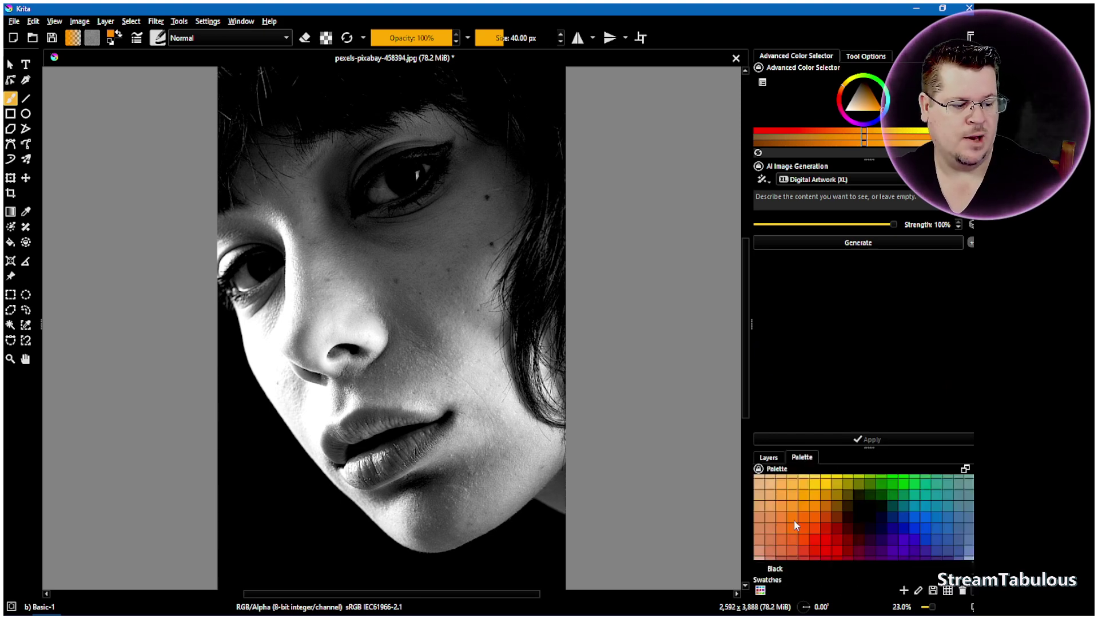
left_click(770, 509)
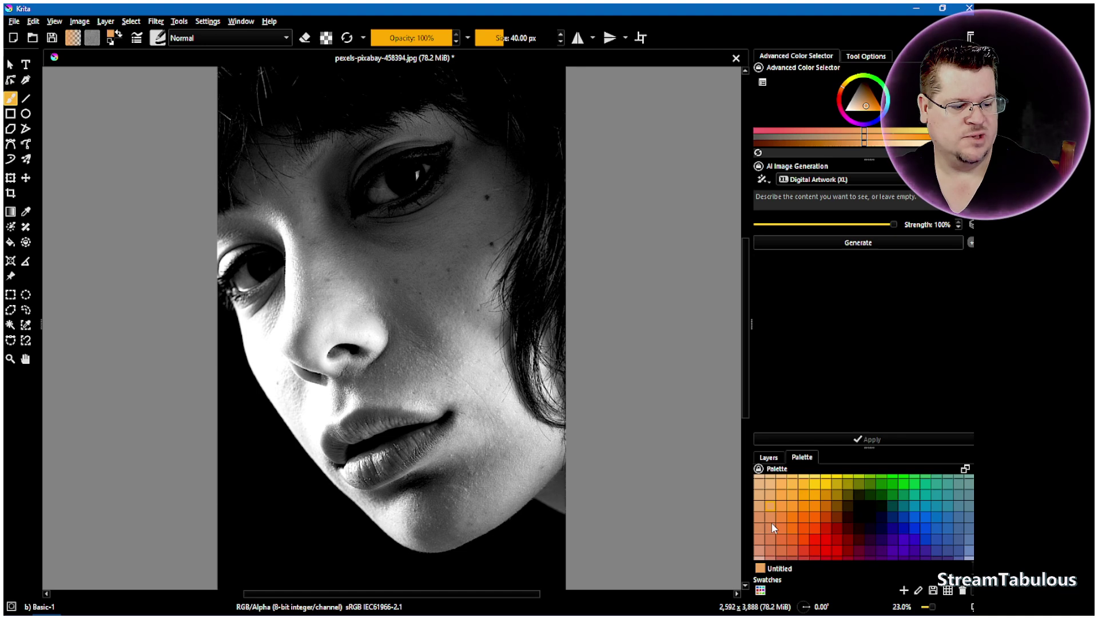
left_click(771, 528)
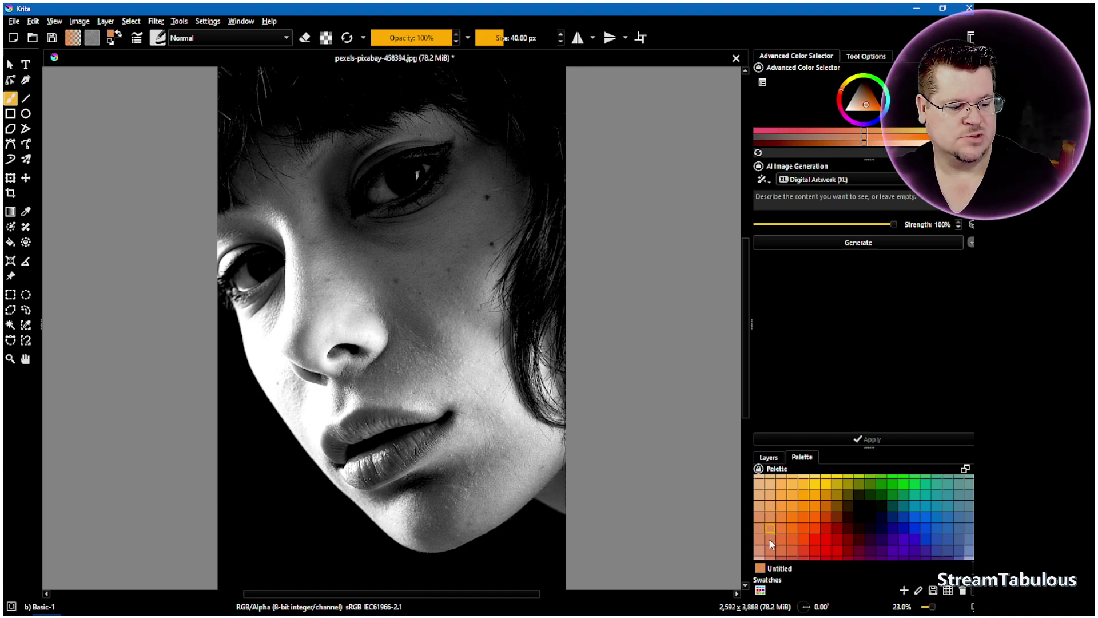
left_click(771, 541)
left_click(780, 539)
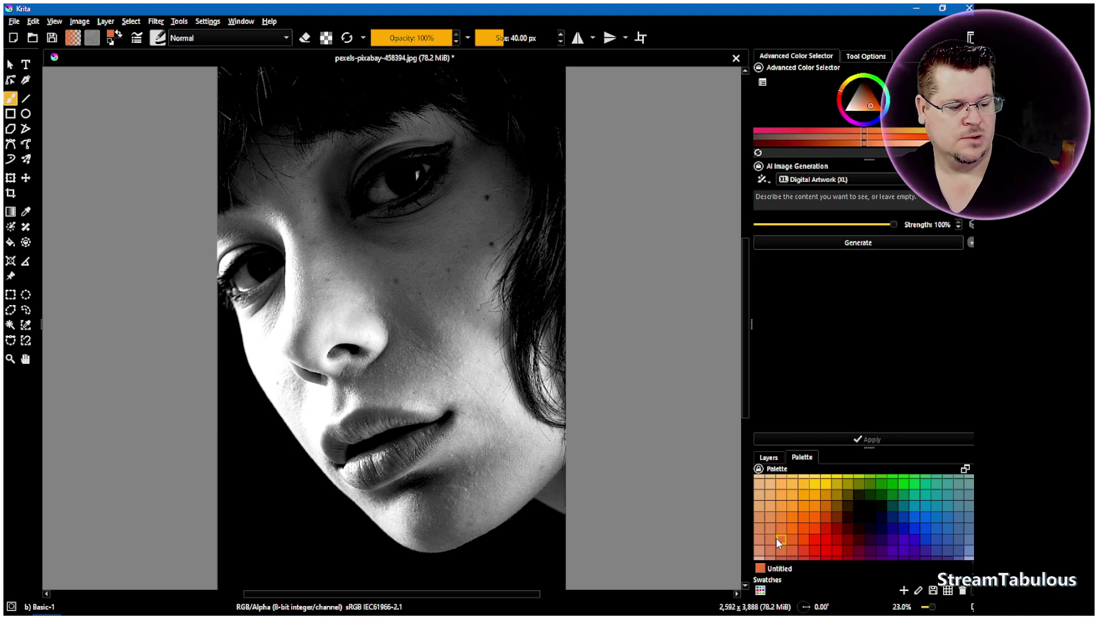
Enlarge the brush to about 205 px and paint orange over the nose and cheek.
left_click_drag(503, 38, 523, 38)
mouse_move(396, 312)
left_mouse_down()
mouse_move(350, 318)
mouse_move(378, 332)
mouse_move(380, 349)
mouse_move(333, 342)
mouse_move(298, 362)
mouse_move(350, 368)
mouse_move(349, 351)
mouse_move(369, 366)
mouse_move(352, 331)
mouse_move(401, 332)
mouse_move(348, 338)
mouse_move(338, 322)
mouse_move(312, 340)
mouse_move(342, 299)
mouse_move(386, 304)
mouse_move(326, 300)
mouse_move(295, 333)
mouse_move(329, 287)
mouse_move(373, 294)
mouse_move(380, 280)
mouse_move(418, 336)
mouse_move(385, 362)
mouse_move(334, 364)
mouse_move(315, 381)
mouse_move(392, 369)
mouse_move(426, 347)
mouse_move(423, 359)
mouse_move(414, 318)
mouse_move(349, 321)
mouse_move(354, 362)
left_mouse_up()
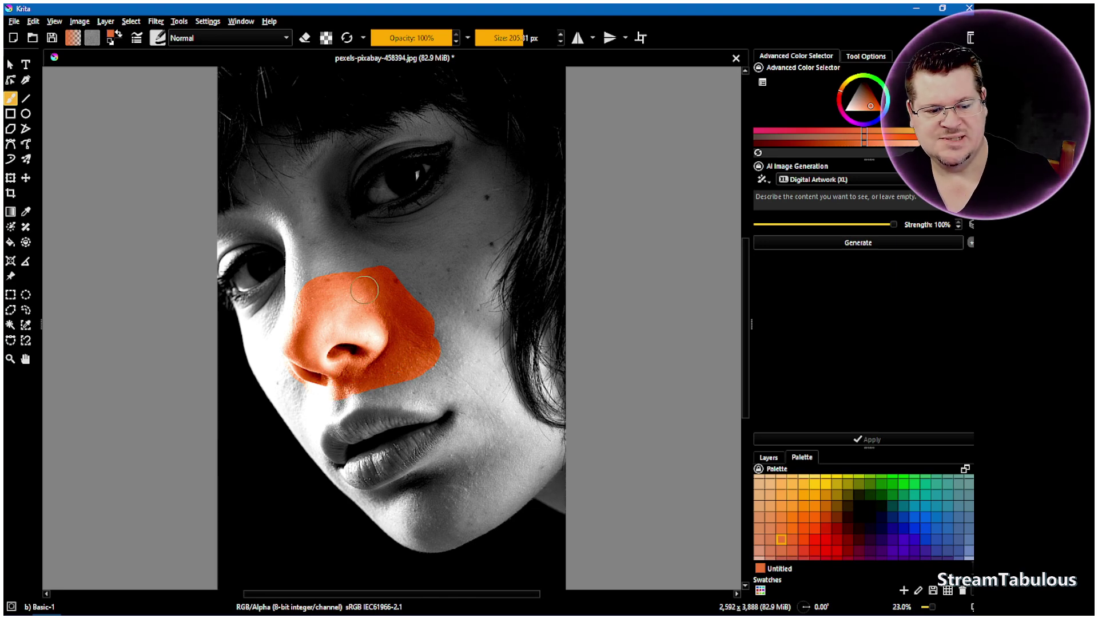
scroll(357, 360, "up", 6)
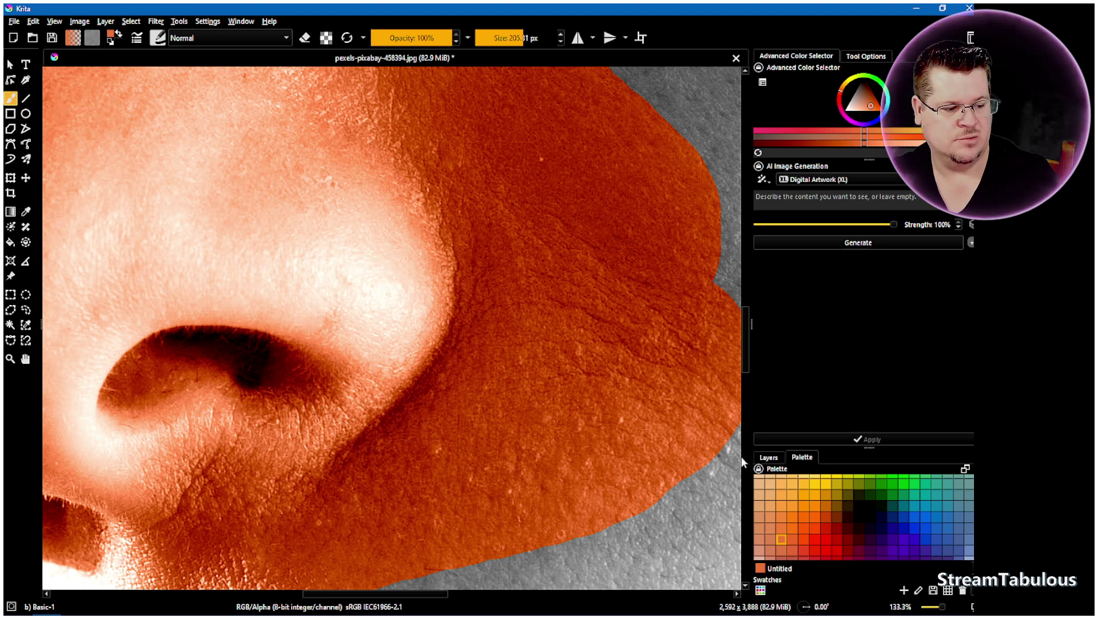
Switch the orange layer to Normal blending and lower its opacity to about 30%.
left_click(769, 457)
left_click(827, 488)
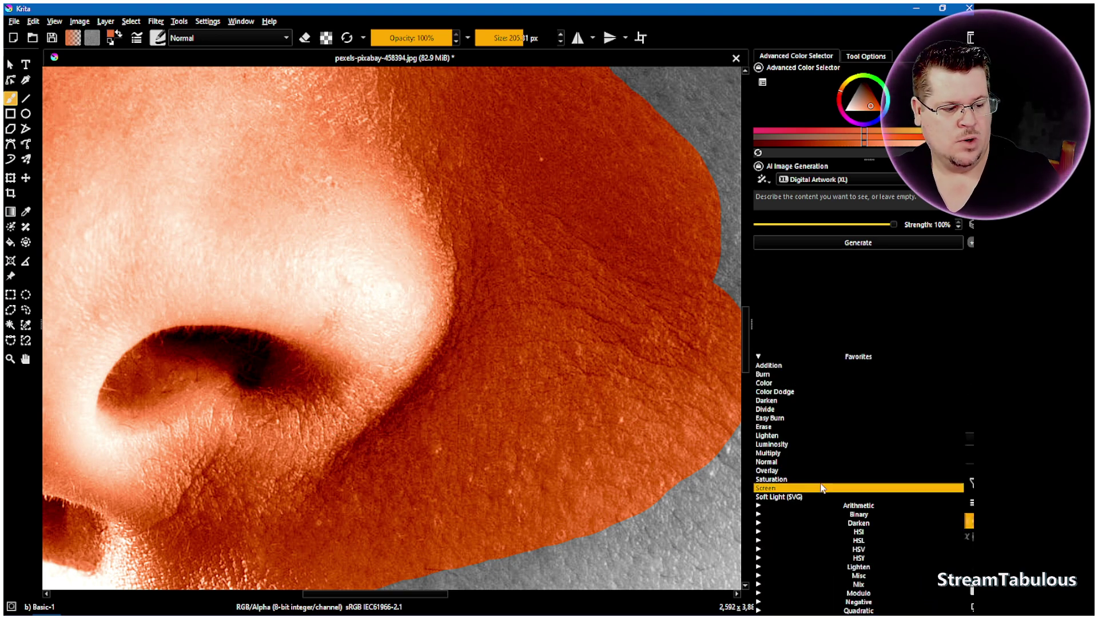
left_click(789, 461)
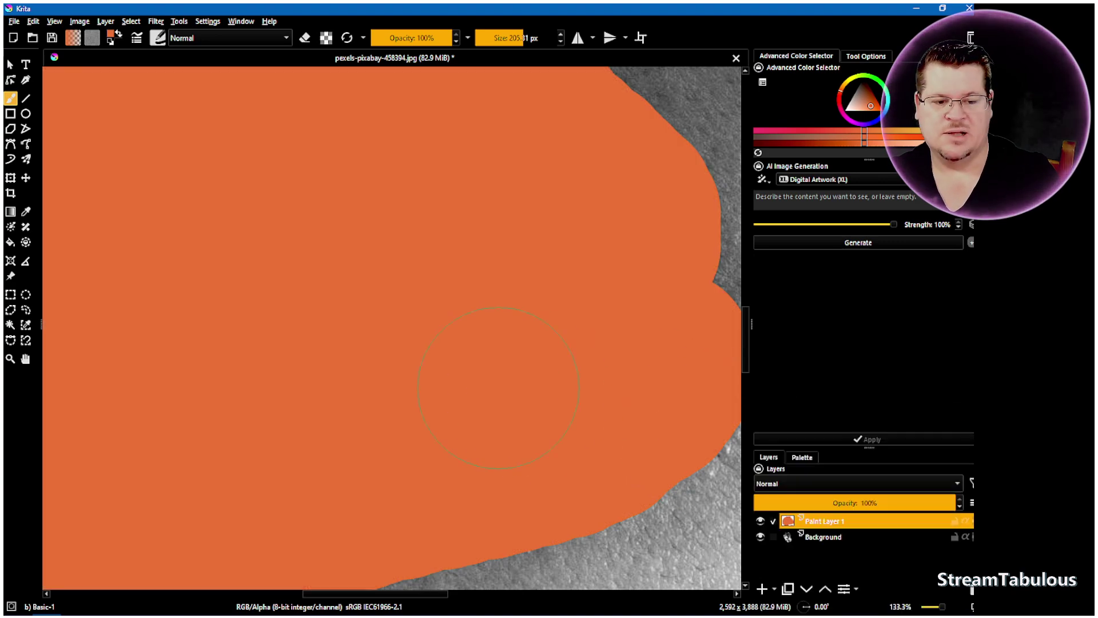
scroll(498, 388, "down", 1)
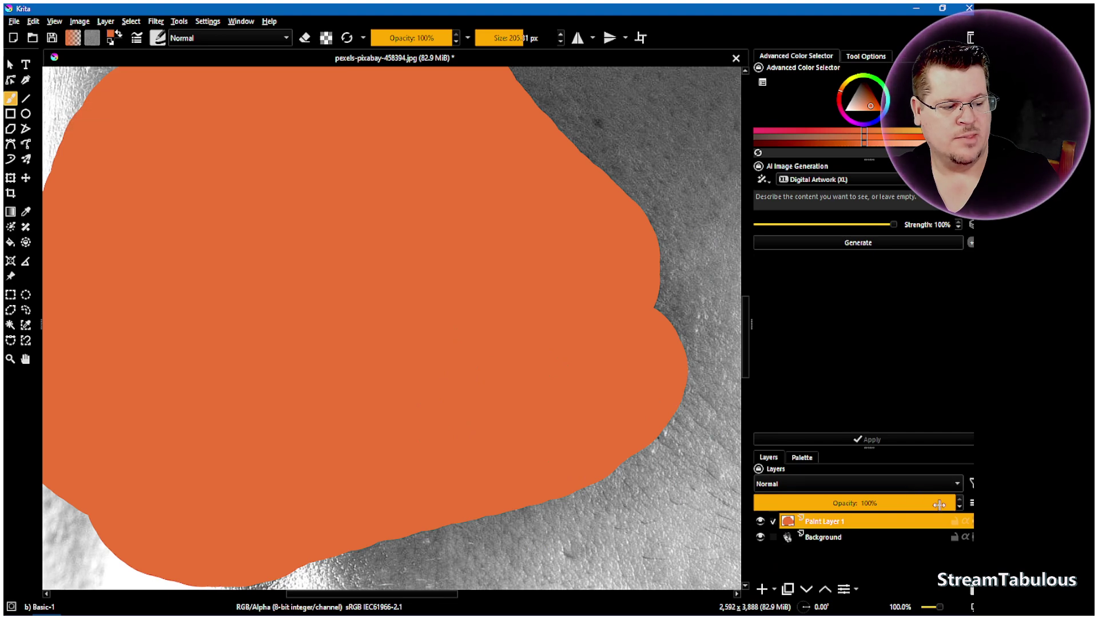
mouse_move(940, 504)
left_mouse_down()
mouse_move(809, 503)
mouse_move(818, 503)
left_mouse_up()
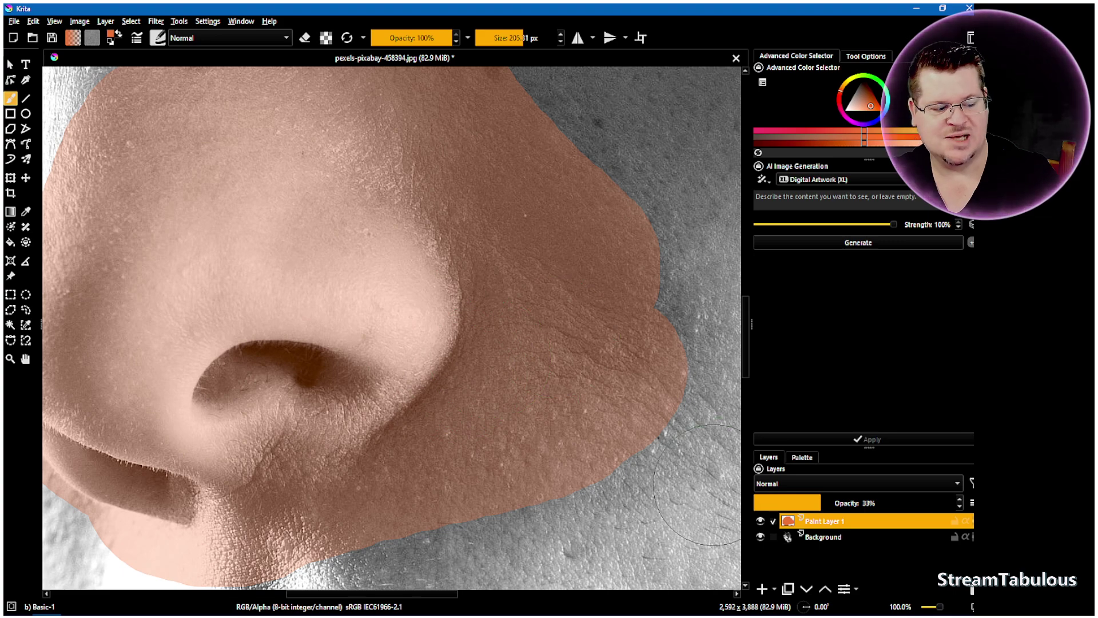
Set the layer to Easy Burn and bring its opacity to 40%.
left_click(812, 482)
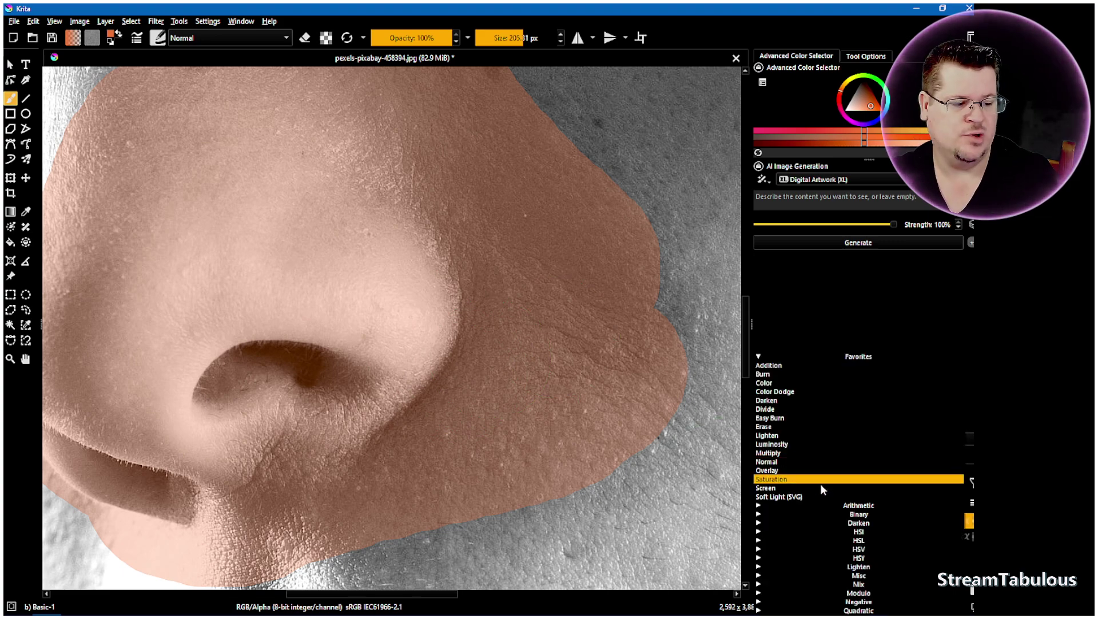
left_click(781, 418)
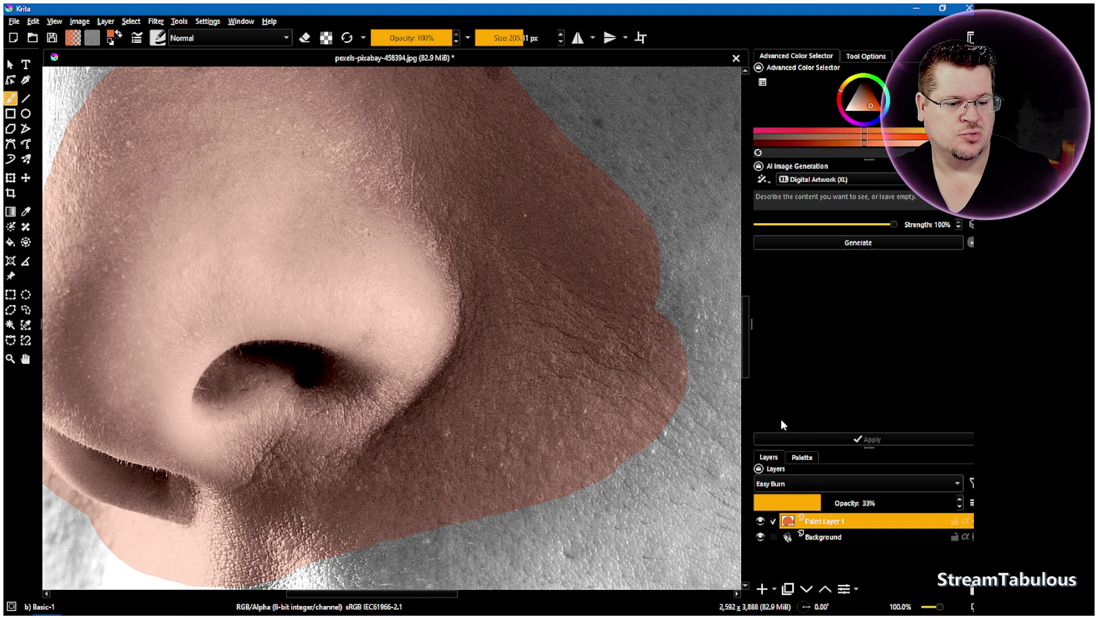
mouse_move(821, 496)
left_mouse_down()
mouse_move(944, 503)
mouse_move(866, 504)
left_mouse_up()
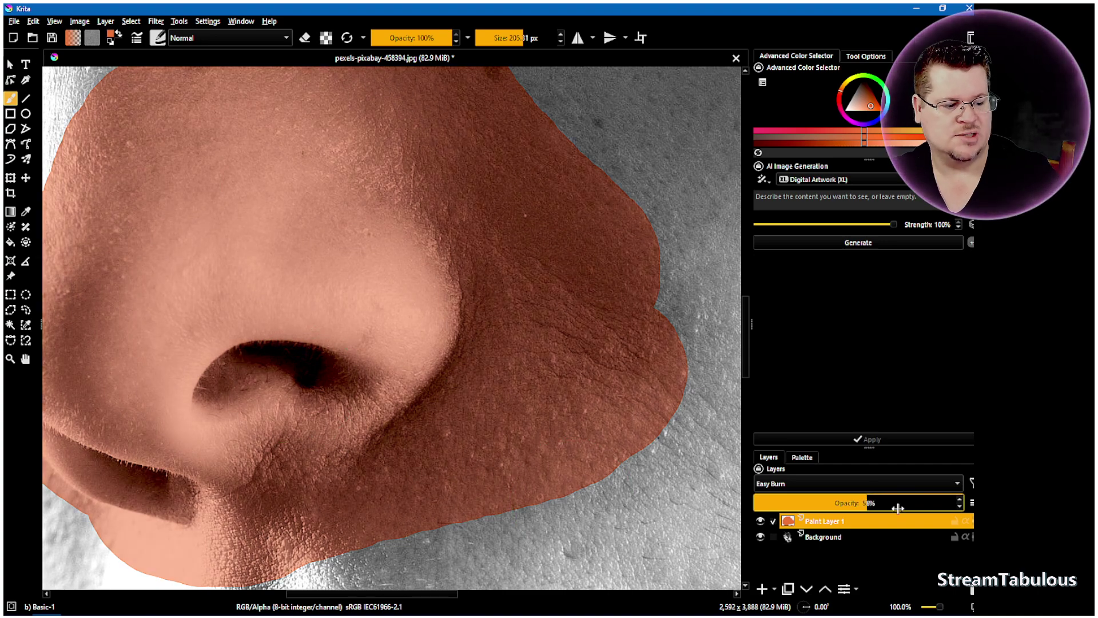
left_click_drag(851, 504, 833, 503)
left_click(842, 485)
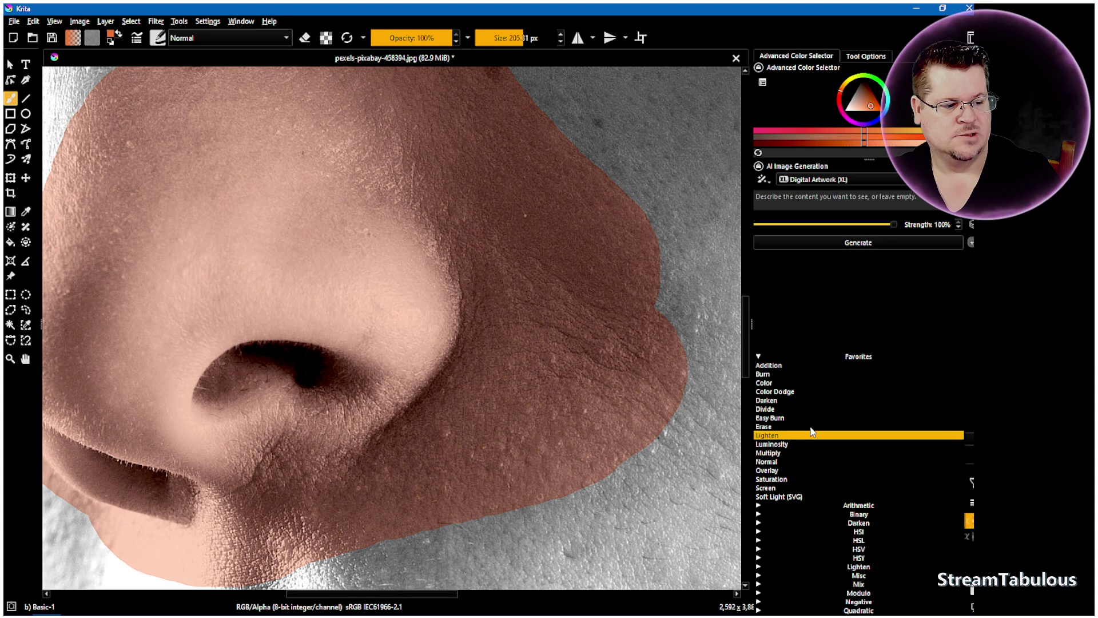
Return the orange layer to Color blending at 50% opacity, then nudge it to 49%.
left_click(784, 386)
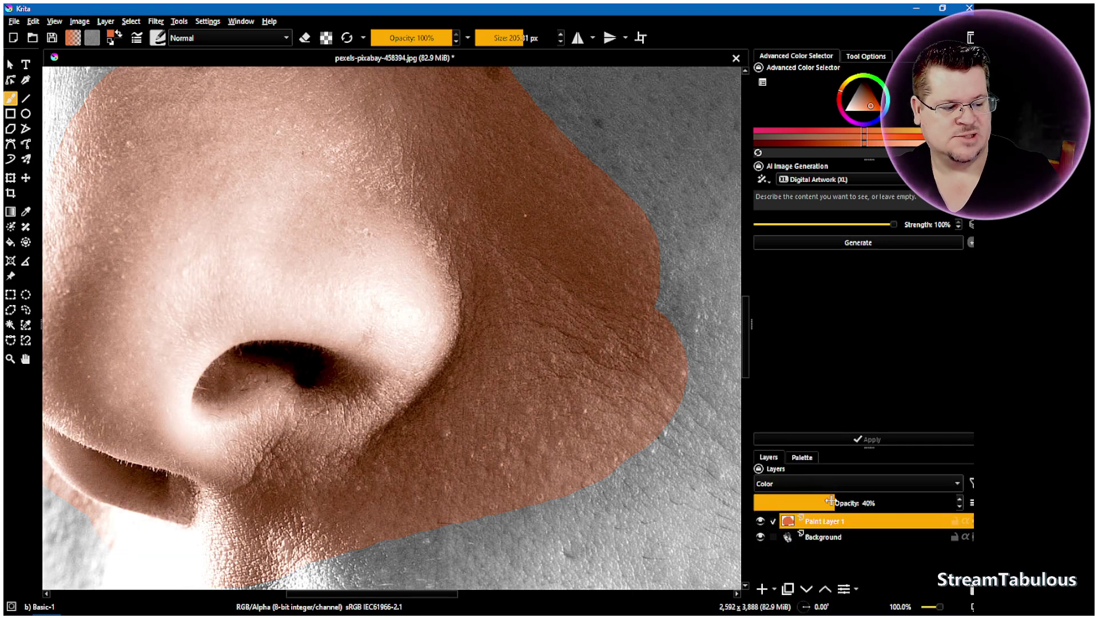
mouse_move(831, 502)
left_mouse_down()
mouse_move(965, 503)
mouse_move(873, 503)
left_mouse_up()
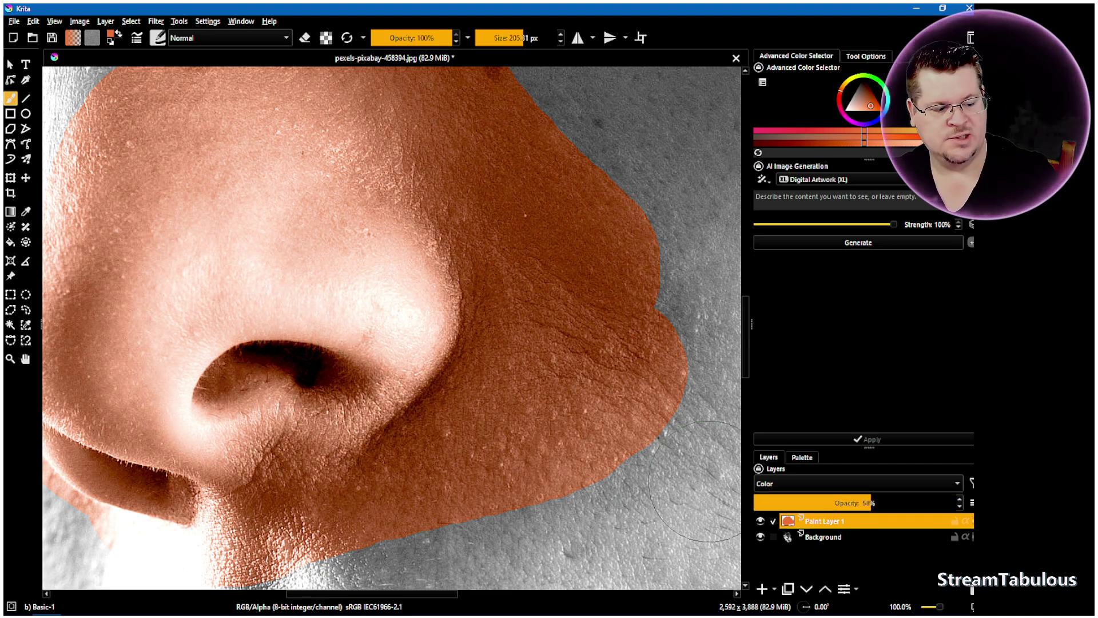
left_click(869, 502)
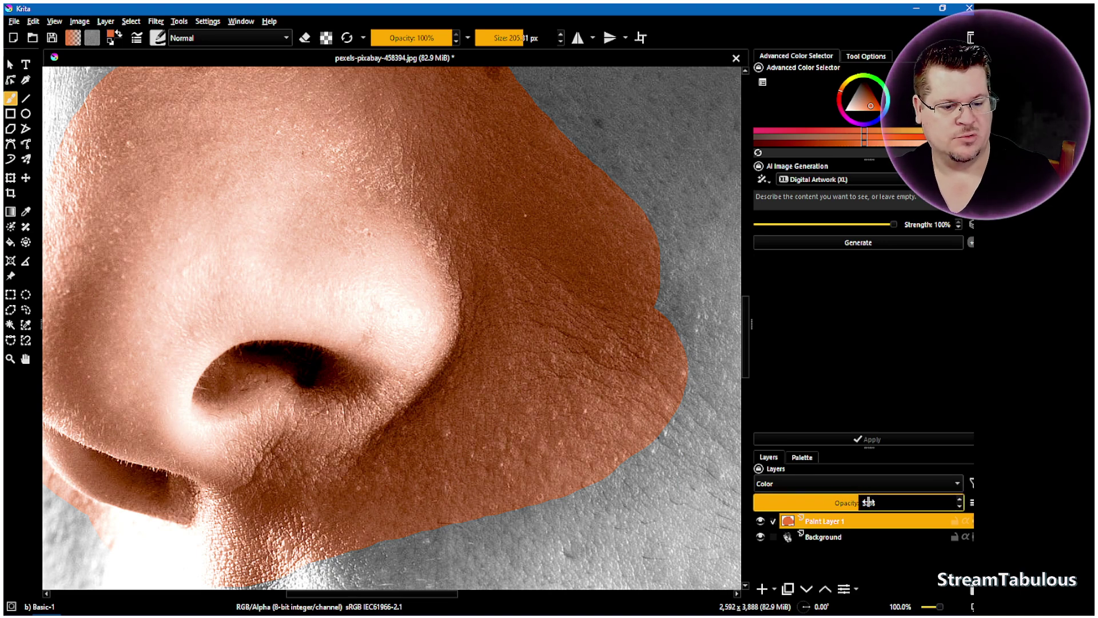
type("50")
key("Return")
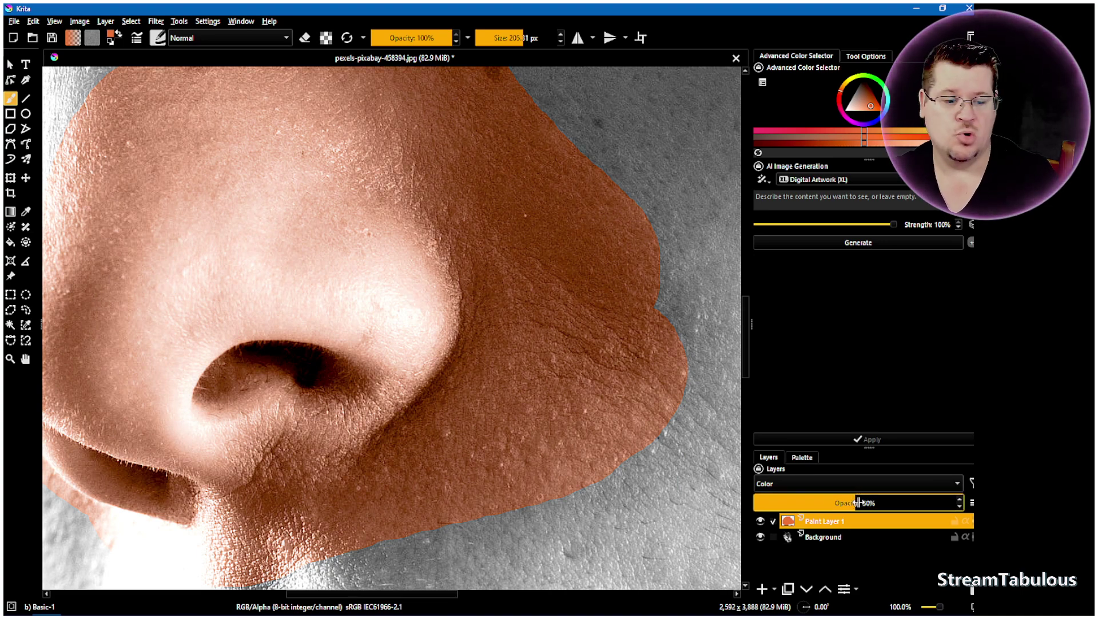
scroll(846, 501, "down", 1)
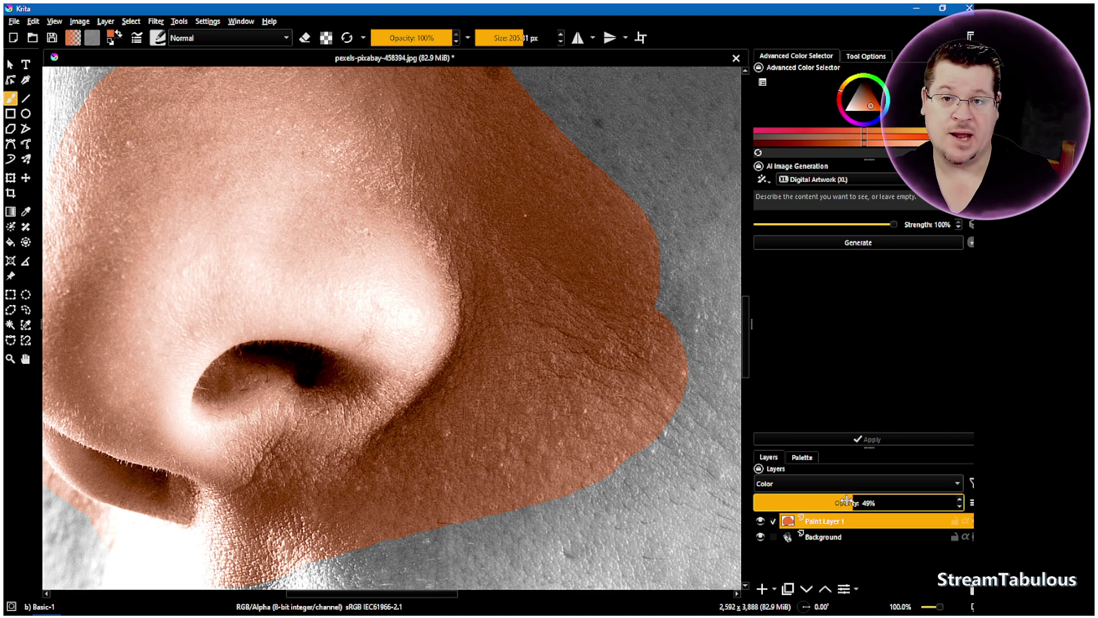
Paint the orange tint across the cheek and under the nose toward the mouth.
scroll(566, 368, "down", 3)
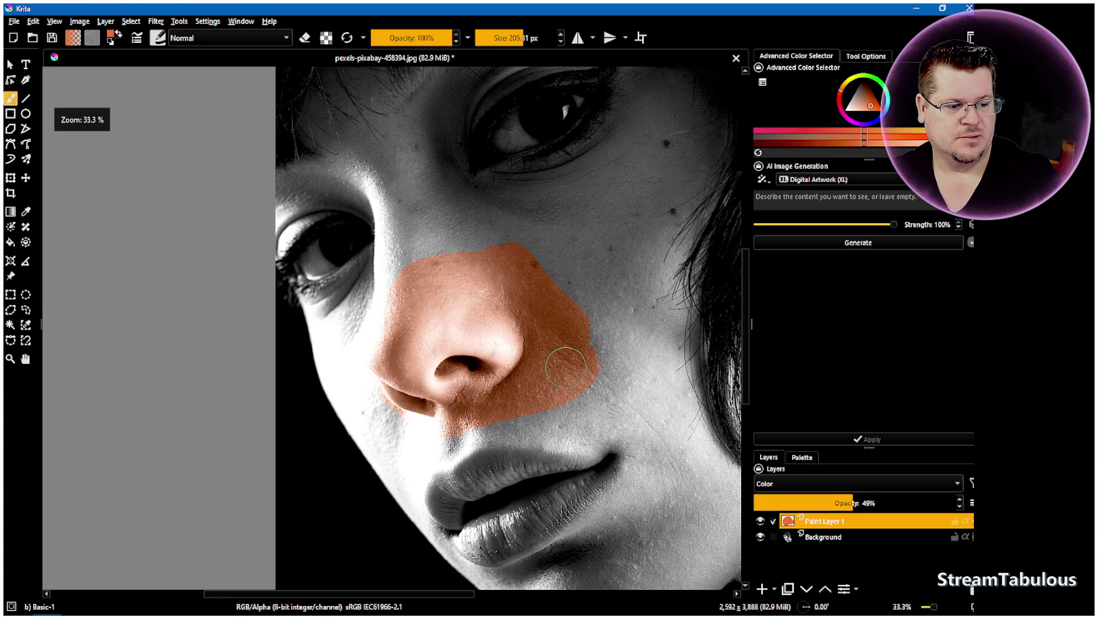
scroll(567, 367, "up", 1)
mouse_move(589, 280)
left_mouse_down()
mouse_move(506, 197)
mouse_move(618, 293)
mouse_move(599, 389)
mouse_move(636, 271)
mouse_move(594, 199)
mouse_move(484, 181)
mouse_move(391, 187)
mouse_move(325, 211)
mouse_move(293, 299)
mouse_move(313, 200)
mouse_move(308, 157)
mouse_move(625, 180)
mouse_move(381, 128)
mouse_move(577, 114)
mouse_move(419, 111)
mouse_move(552, 159)
mouse_move(578, 131)
mouse_move(638, 152)
mouse_move(666, 277)
mouse_move(659, 349)
left_mouse_up()
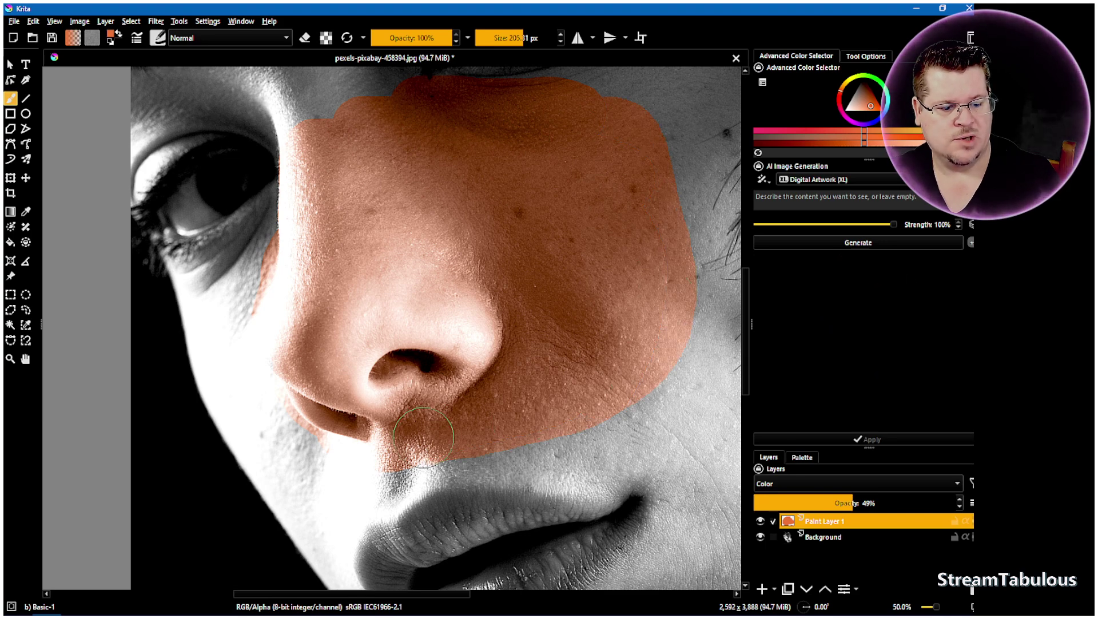
mouse_move(424, 436)
left_mouse_down()
mouse_move(540, 466)
mouse_move(596, 465)
mouse_move(635, 451)
mouse_move(623, 439)
mouse_move(558, 436)
mouse_move(651, 407)
mouse_move(687, 359)
mouse_move(691, 275)
mouse_move(656, 146)
mouse_move(633, 129)
mouse_move(544, 135)
left_mouse_up()
scroll(541, 246, "down", 3)
scroll(618, 282, "up", 2)
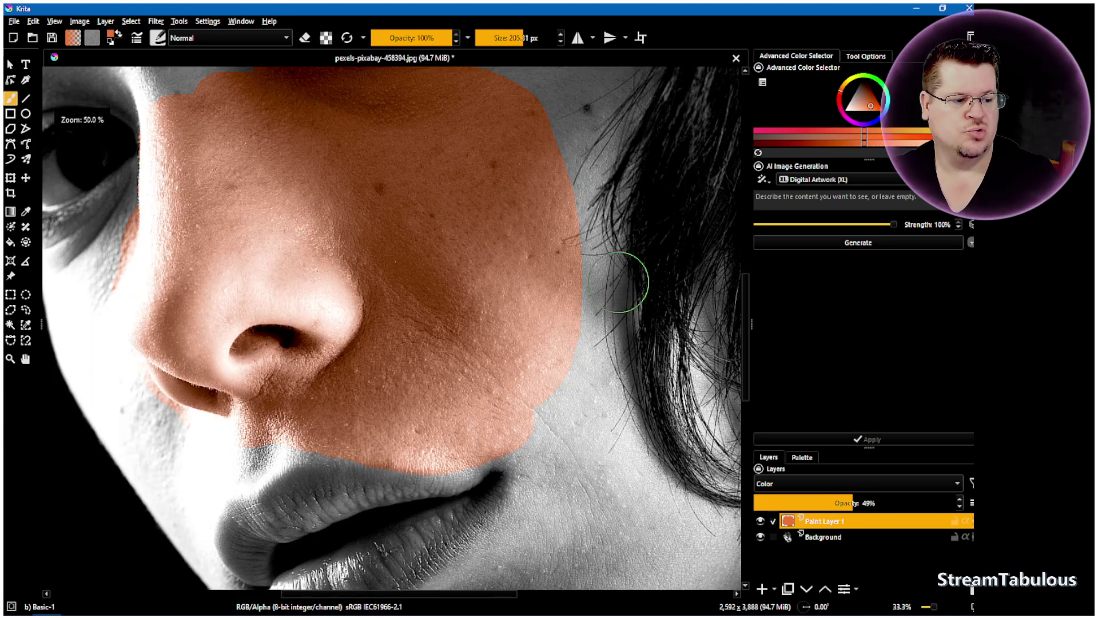
scroll(395, 251, "down", 1)
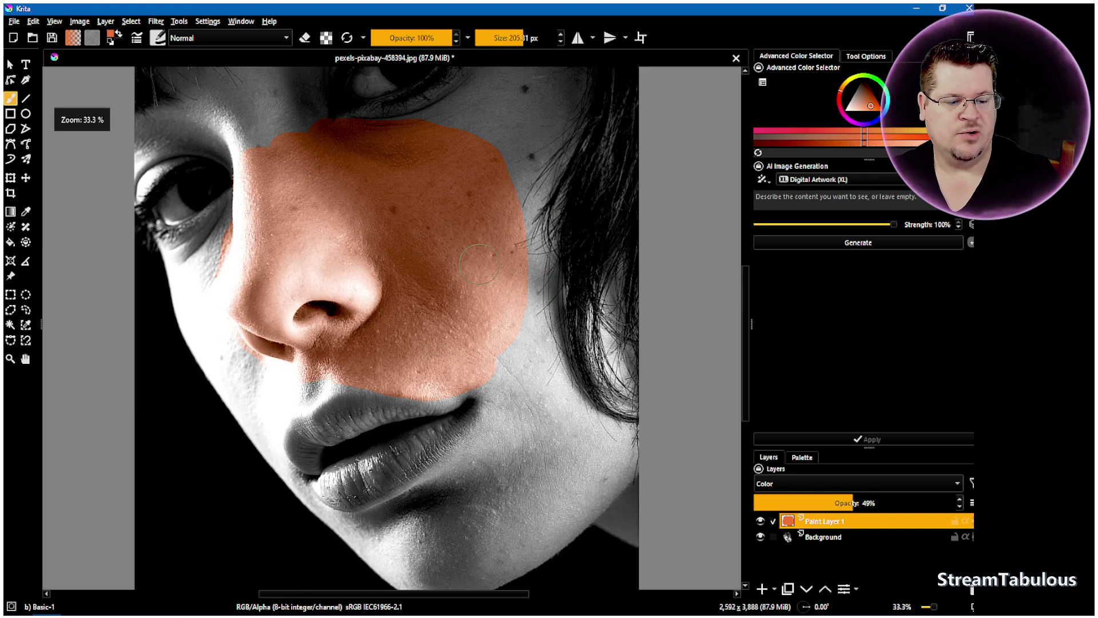
right_click(821, 527)
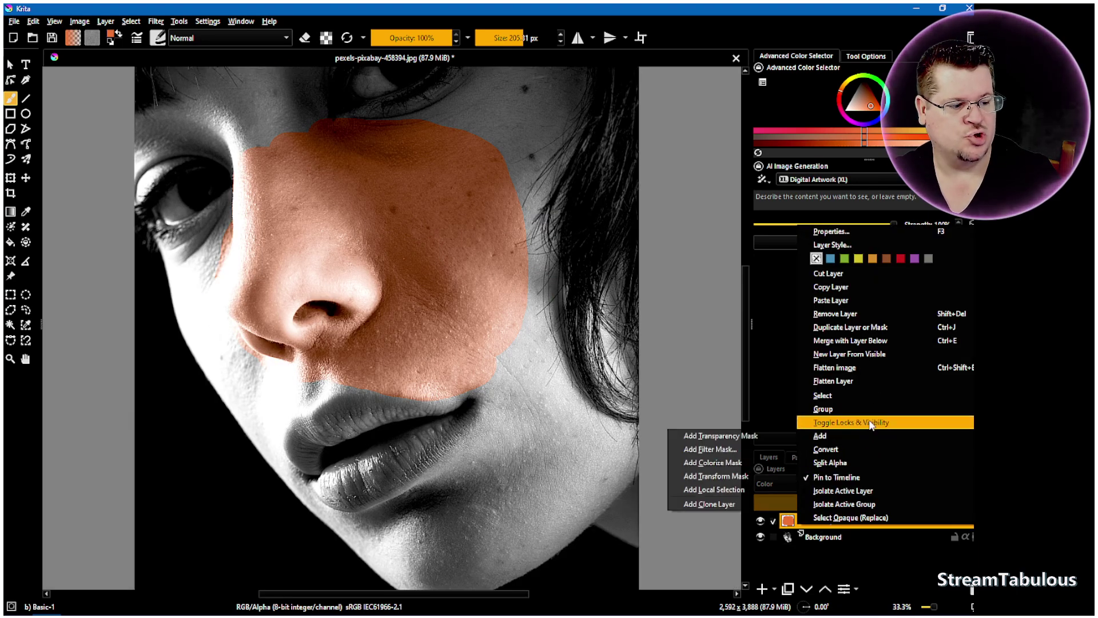
Duplicate Paint Layer 1, hide the original, and set the copy to Normal blending.
left_click(874, 327)
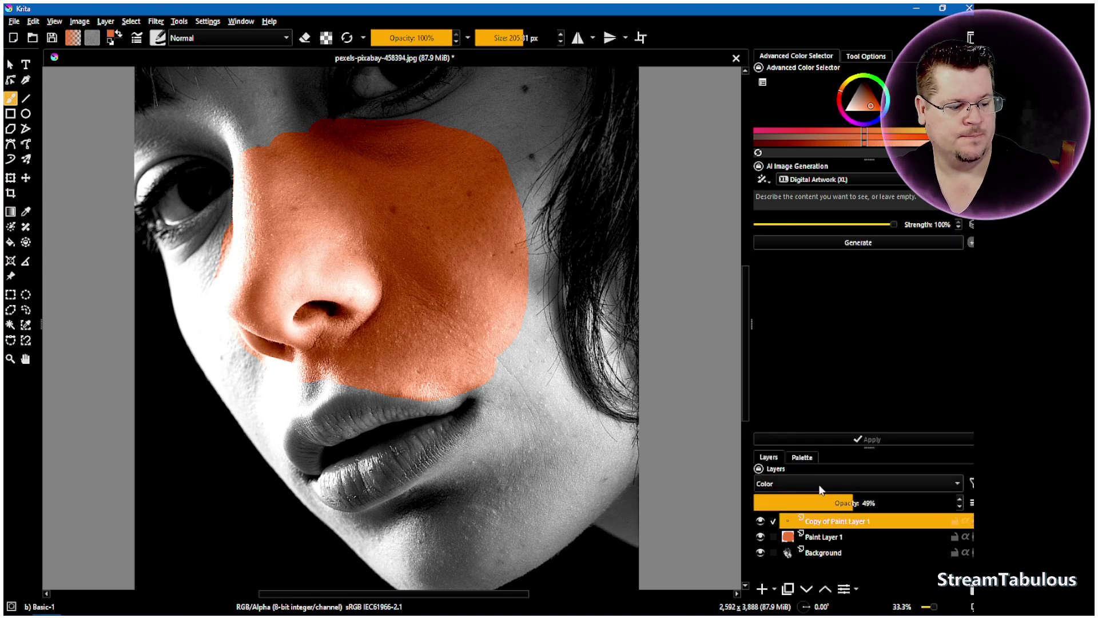
left_click(762, 537)
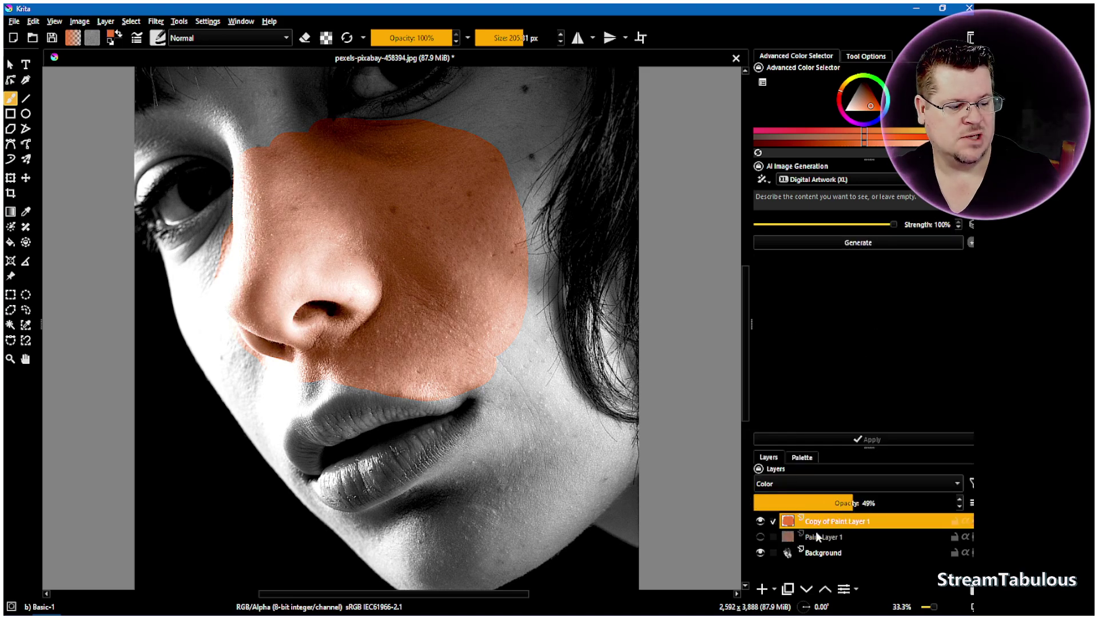
left_click(774, 481)
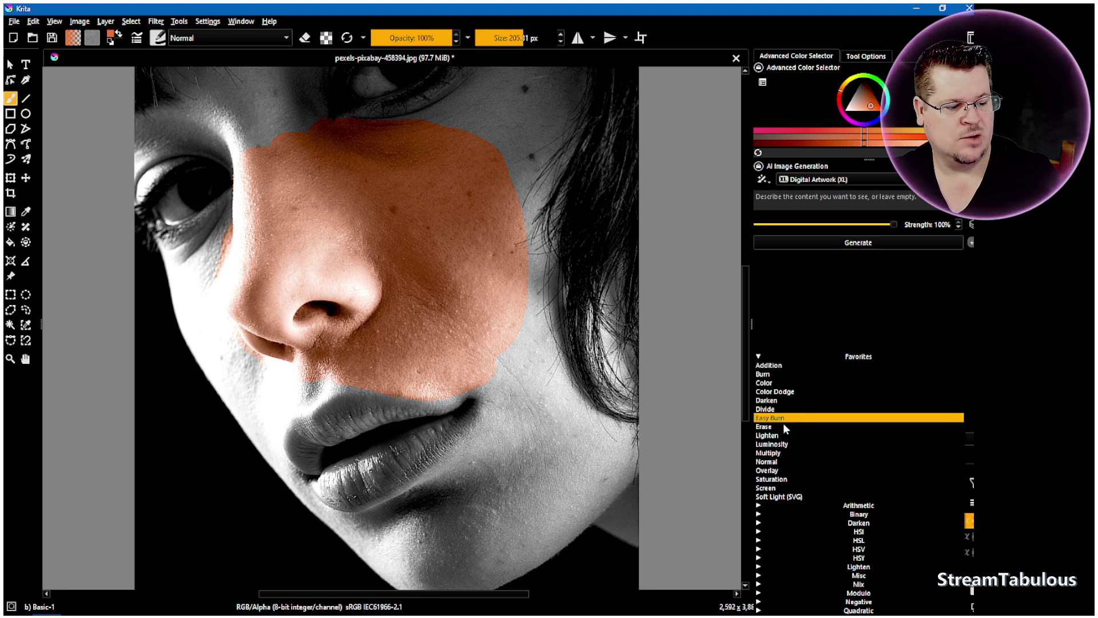
left_click(778, 462)
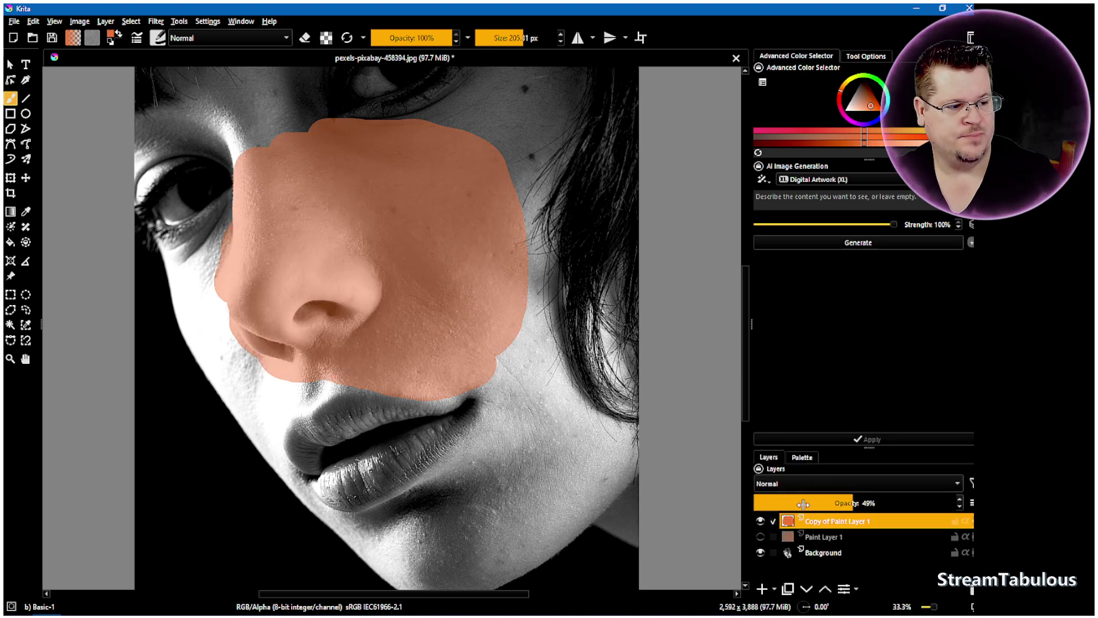
Pick a lighter orange, raise the copy to 100% opacity, and refill the patch.
left_click(803, 458)
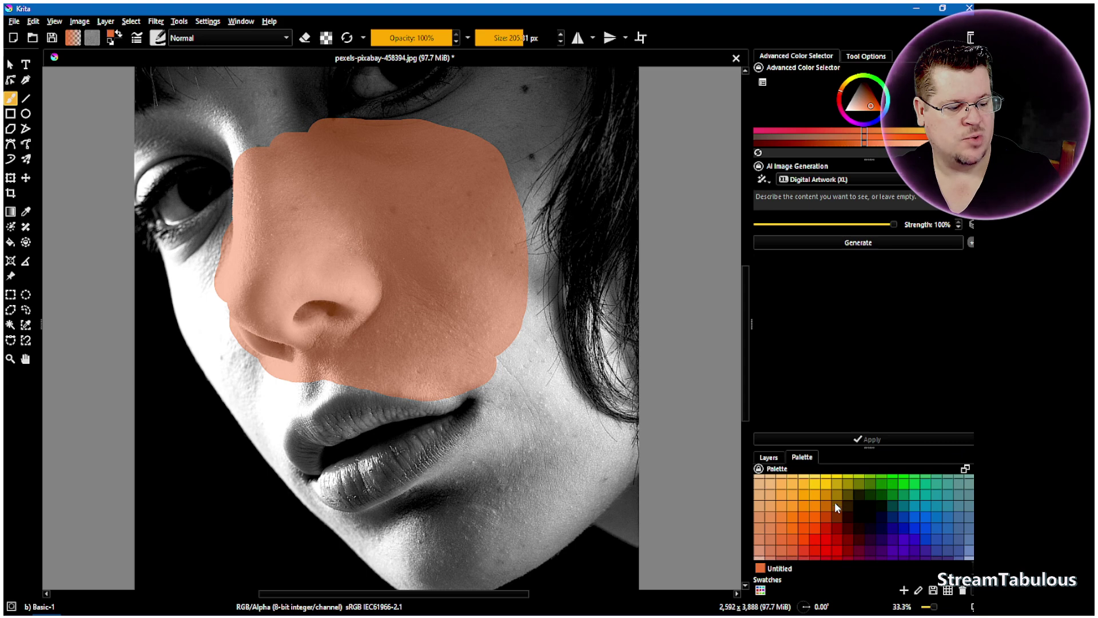
left_click(771, 531)
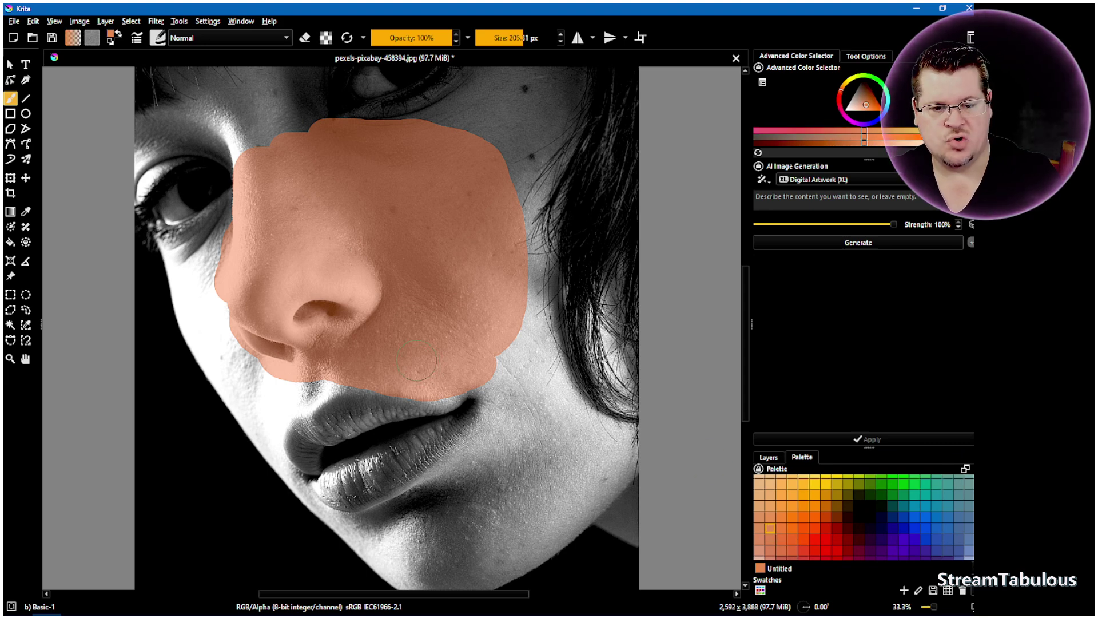
left_click(769, 458)
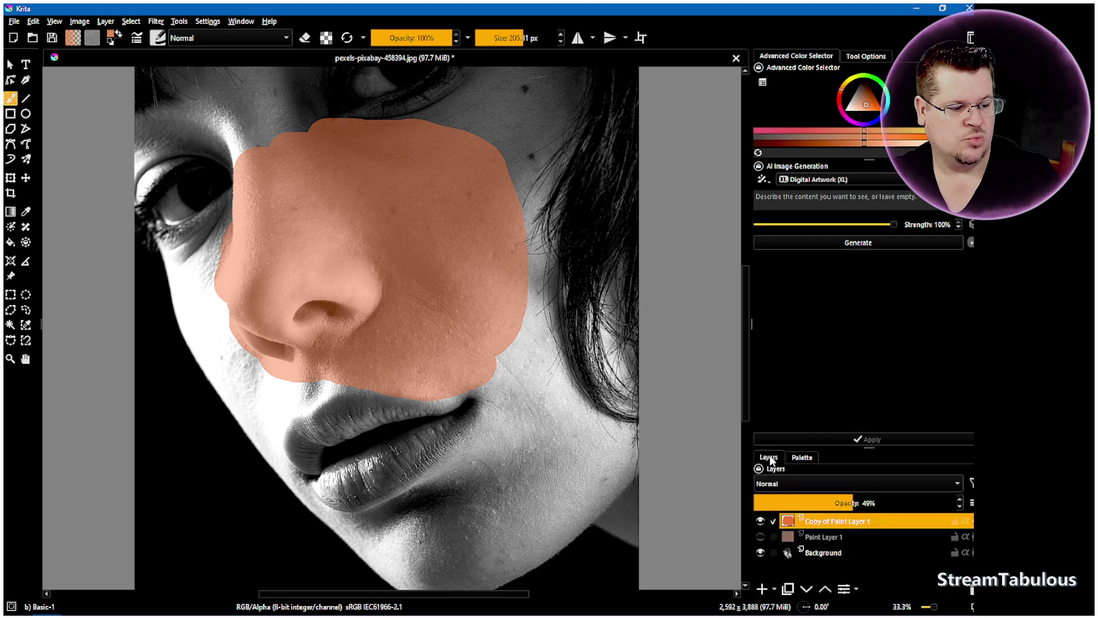
left_click_drag(859, 503, 961, 503)
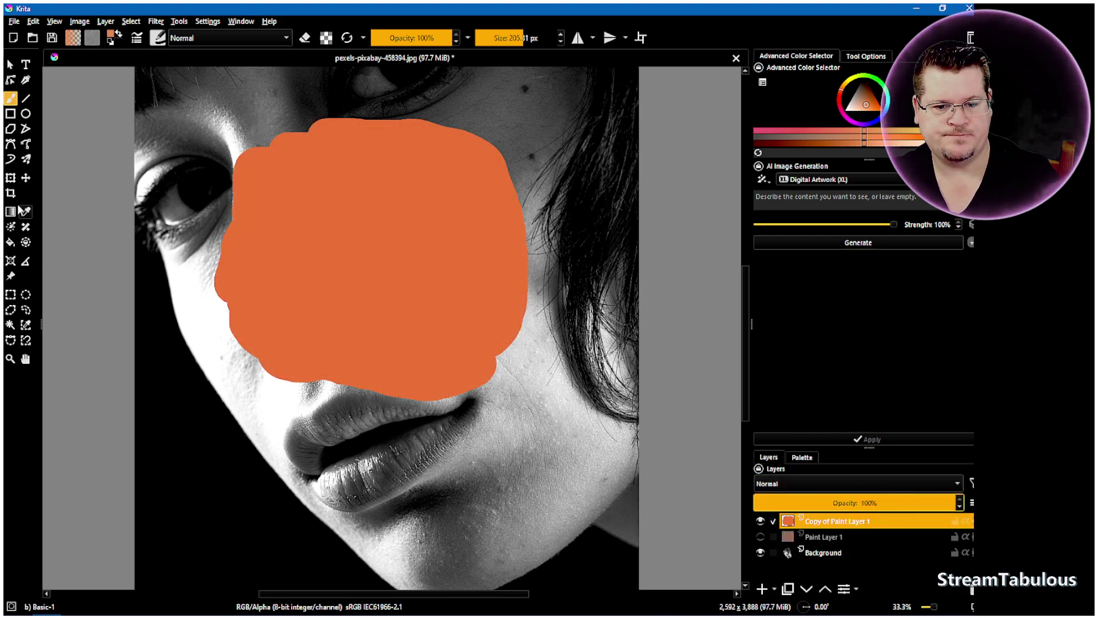
left_click(10, 243)
left_click(378, 335)
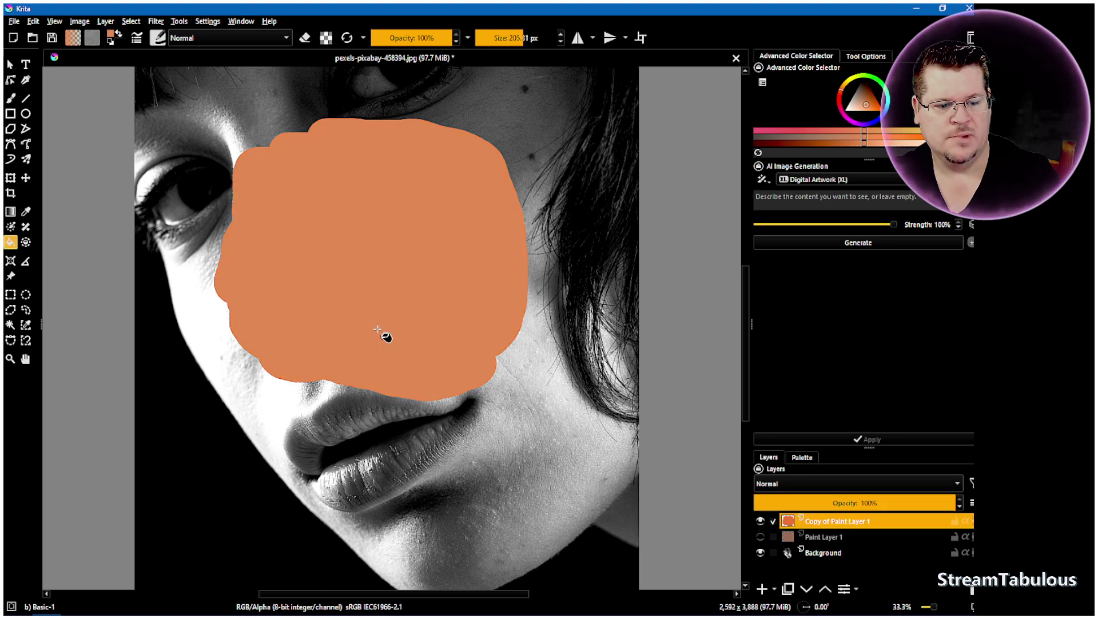
Set the copy to Color blending at about 60% opacity.
left_click(821, 484)
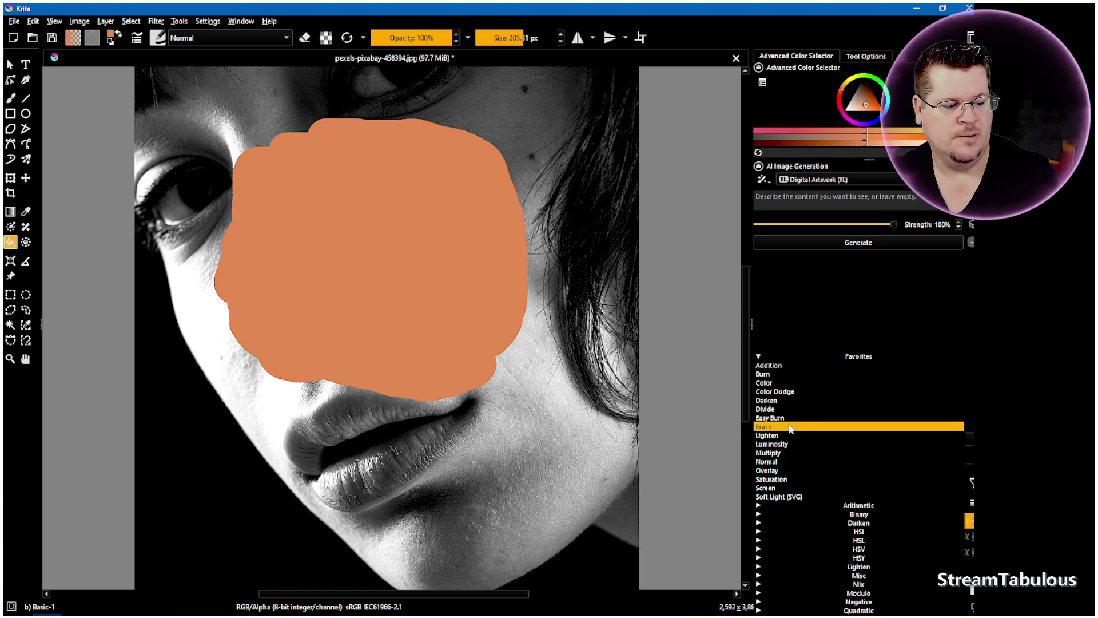
left_click(790, 384)
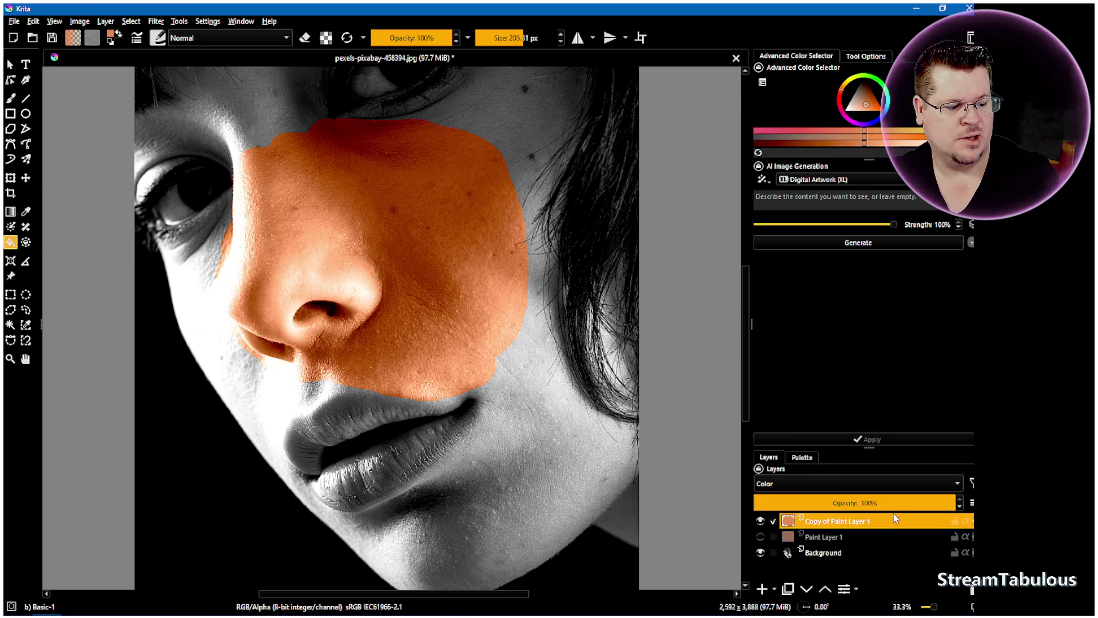
left_click_drag(924, 507, 875, 504)
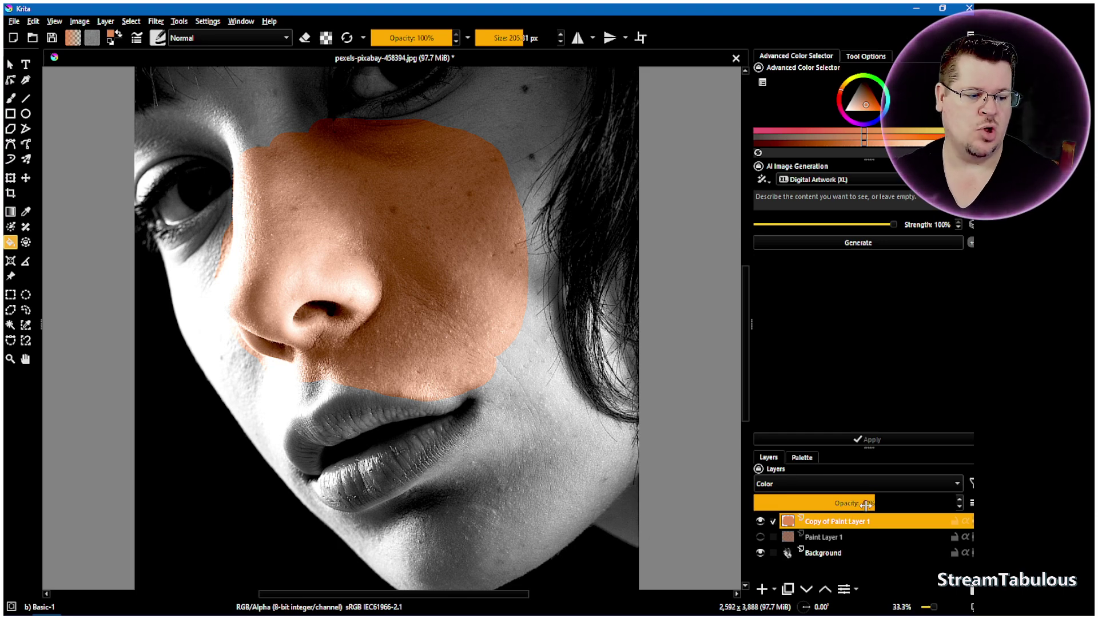
Lower Copy of Paint Layer 1's opacity to 52% for a subtler skin tint.
left_click_drag(866, 504, 866, 504)
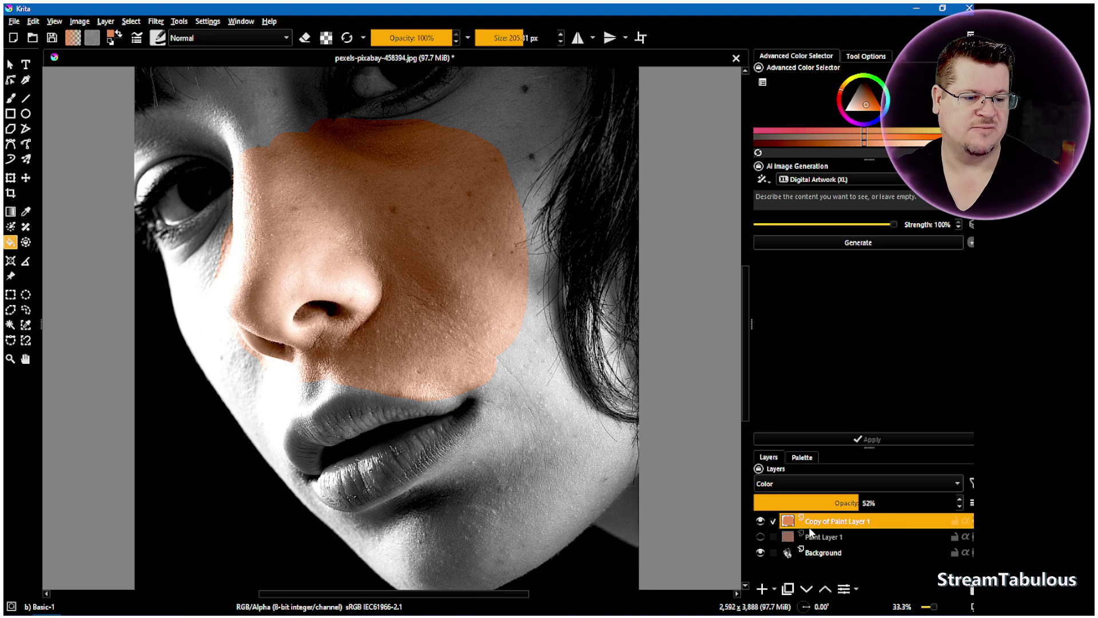
left_click(11, 97)
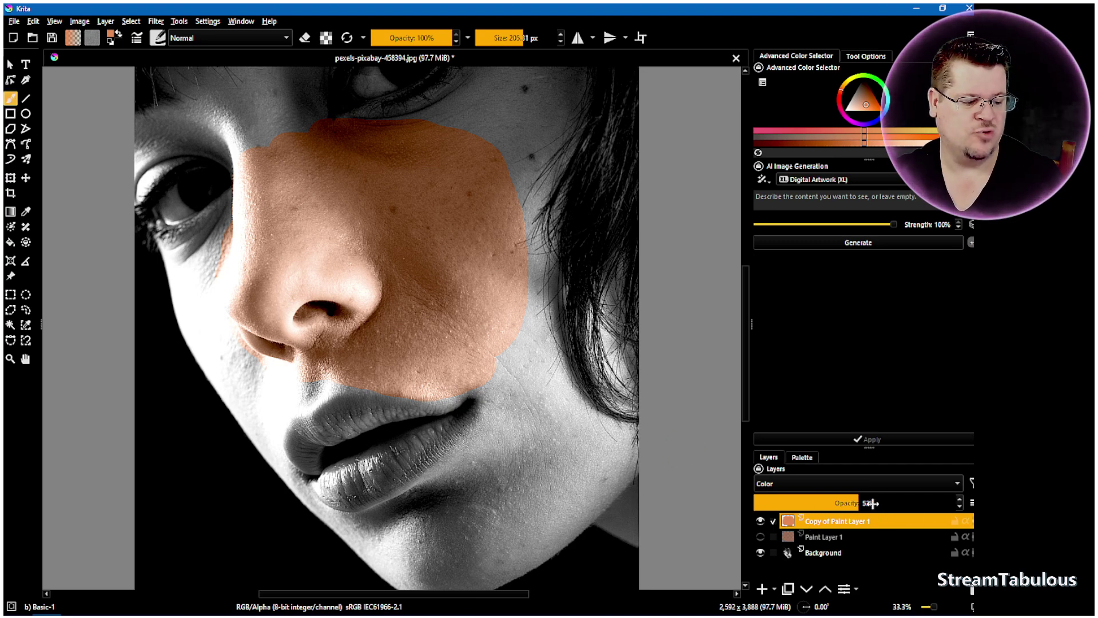
left_click_drag(862, 502, 964, 504)
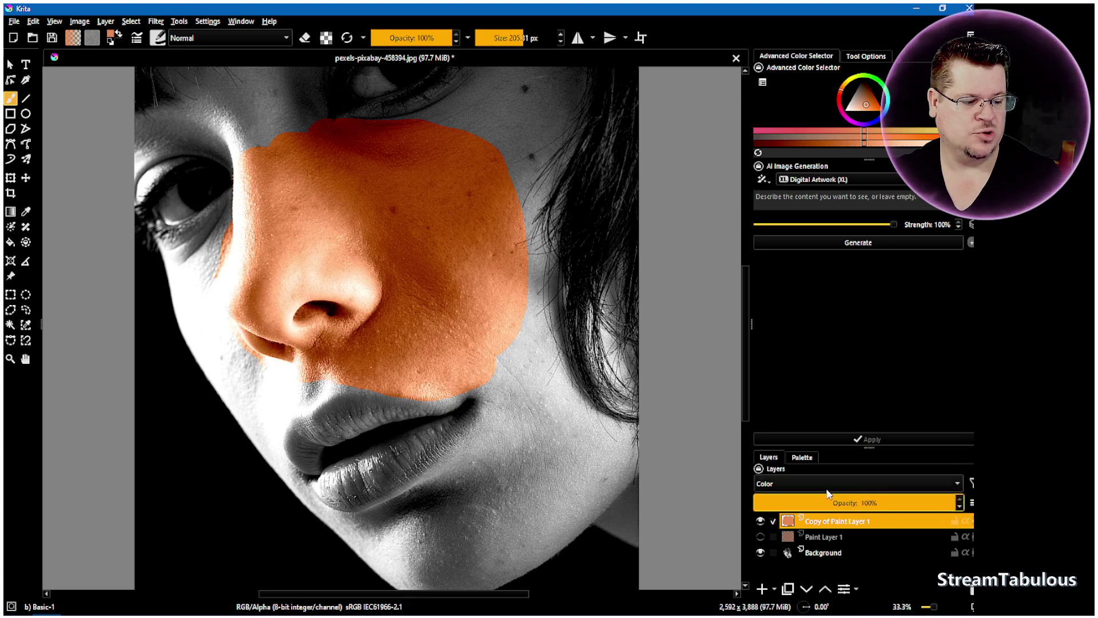
left_click(826, 485)
left_click(787, 467)
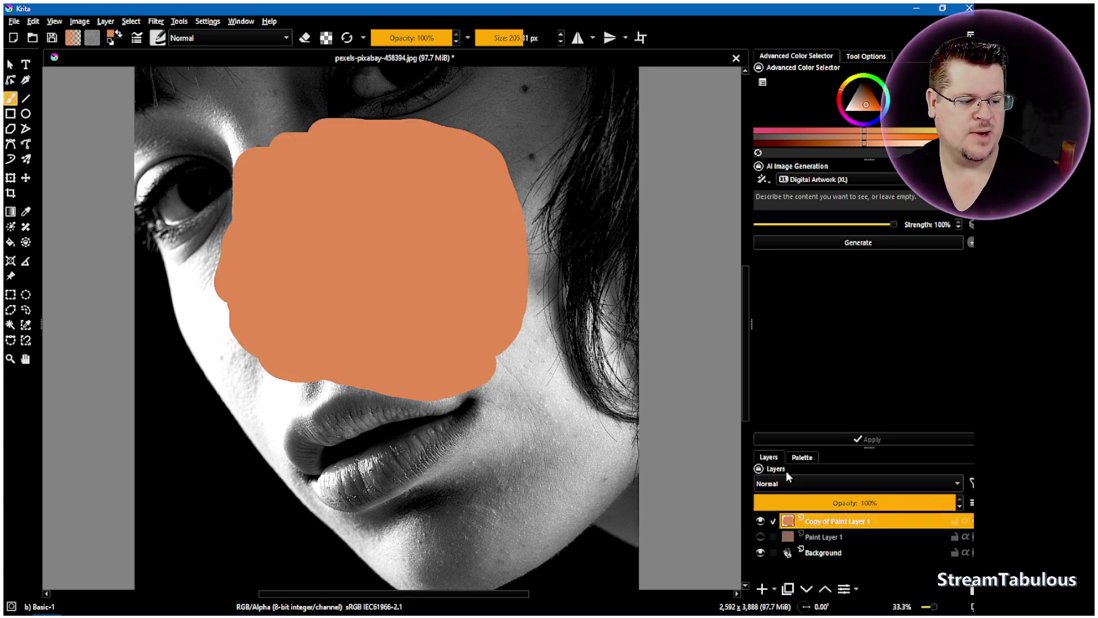
left_click(26, 211)
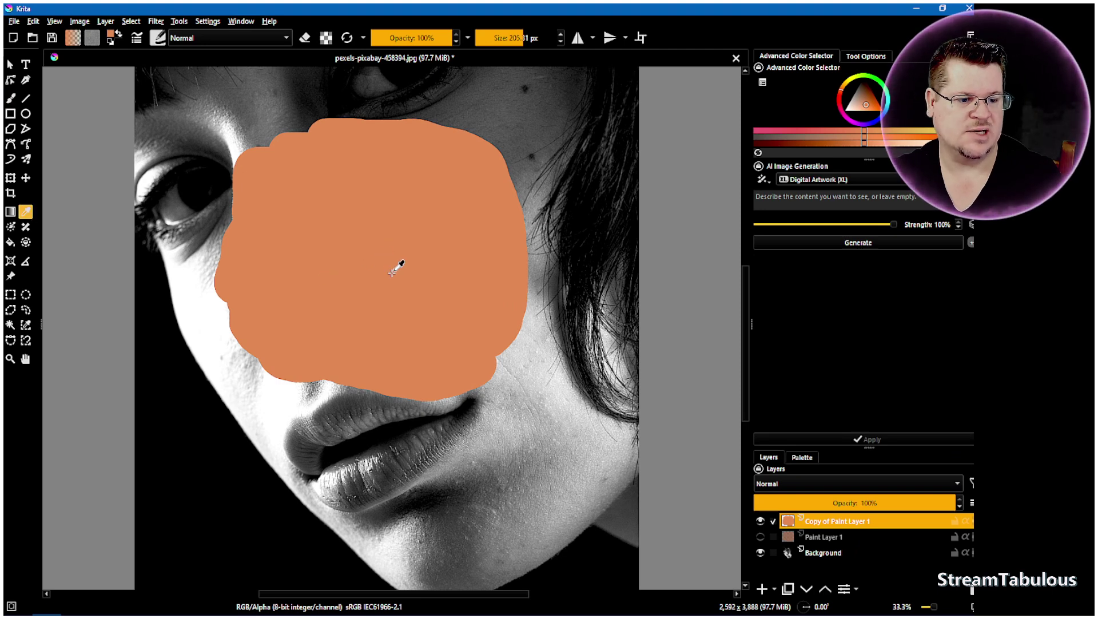
left_click(824, 484)
left_click(785, 381)
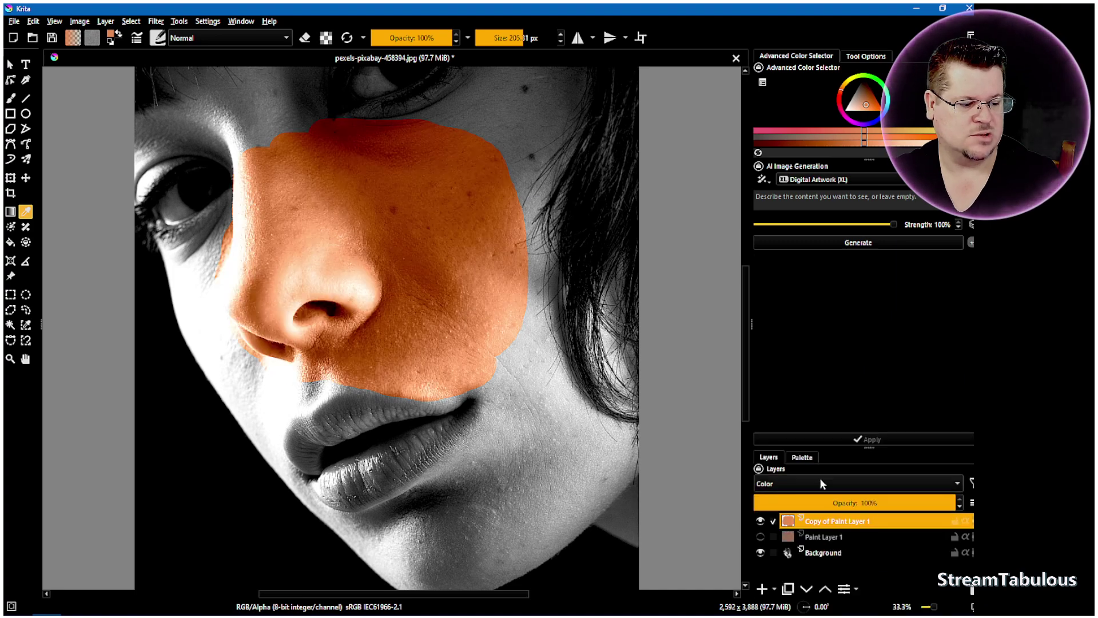
left_click_drag(940, 507, 856, 502)
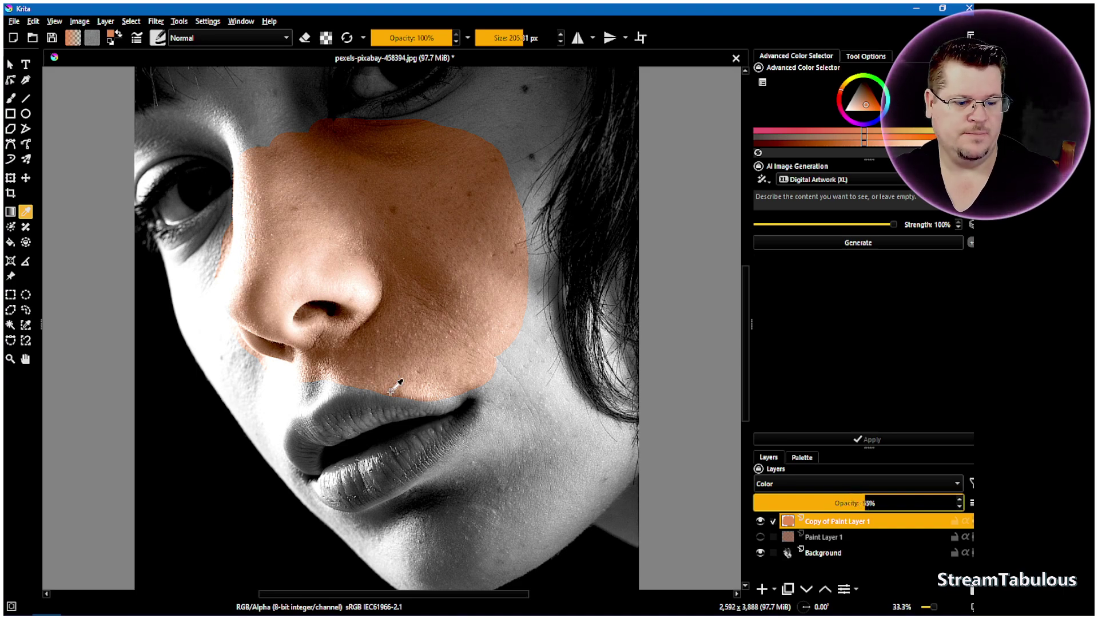
left_click(13, 99)
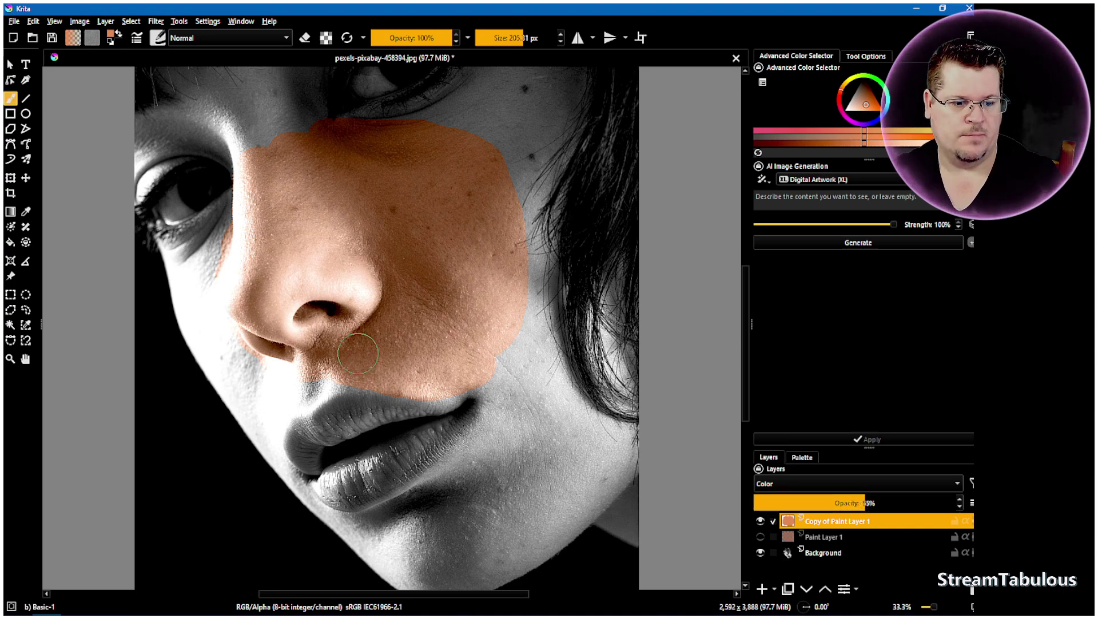
Paint peach tint over the right cheek and jaw, up to the hairline, beside the mouth and onto the chin.
mouse_move(475, 357)
left_mouse_down()
mouse_move(494, 346)
mouse_move(510, 393)
mouse_move(506, 311)
mouse_move(531, 375)
mouse_move(520, 277)
mouse_move(543, 364)
mouse_move(535, 309)
left_mouse_up()
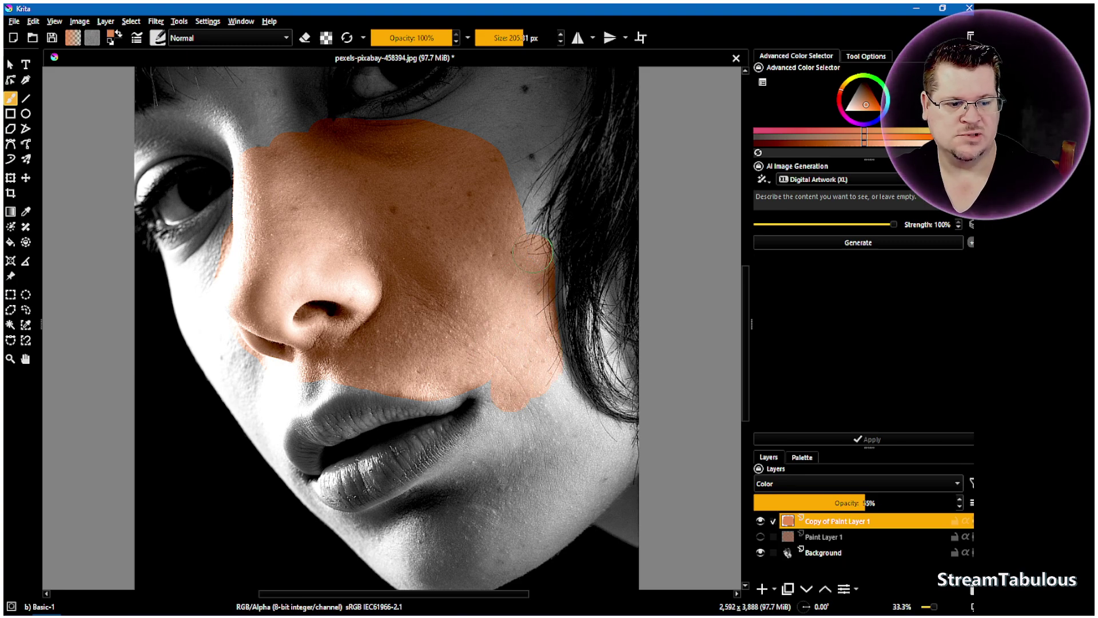
left_click_drag(536, 263, 538, 247)
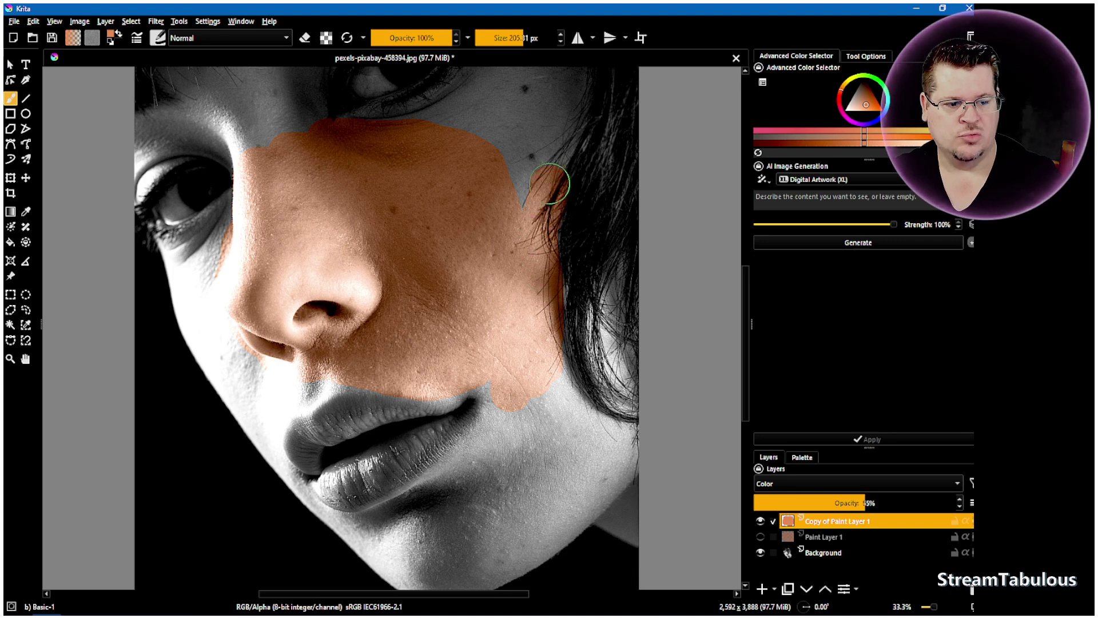
mouse_move(549, 185)
left_mouse_down()
mouse_move(555, 155)
mouse_move(521, 197)
mouse_move(555, 121)
mouse_move(555, 143)
mouse_move(561, 135)
mouse_move(561, 114)
mouse_move(474, 162)
mouse_move(504, 138)
mouse_move(500, 182)
mouse_move(525, 111)
mouse_move(415, 134)
mouse_move(351, 131)
mouse_move(452, 101)
mouse_move(365, 125)
mouse_move(432, 99)
mouse_move(487, 110)
left_mouse_up()
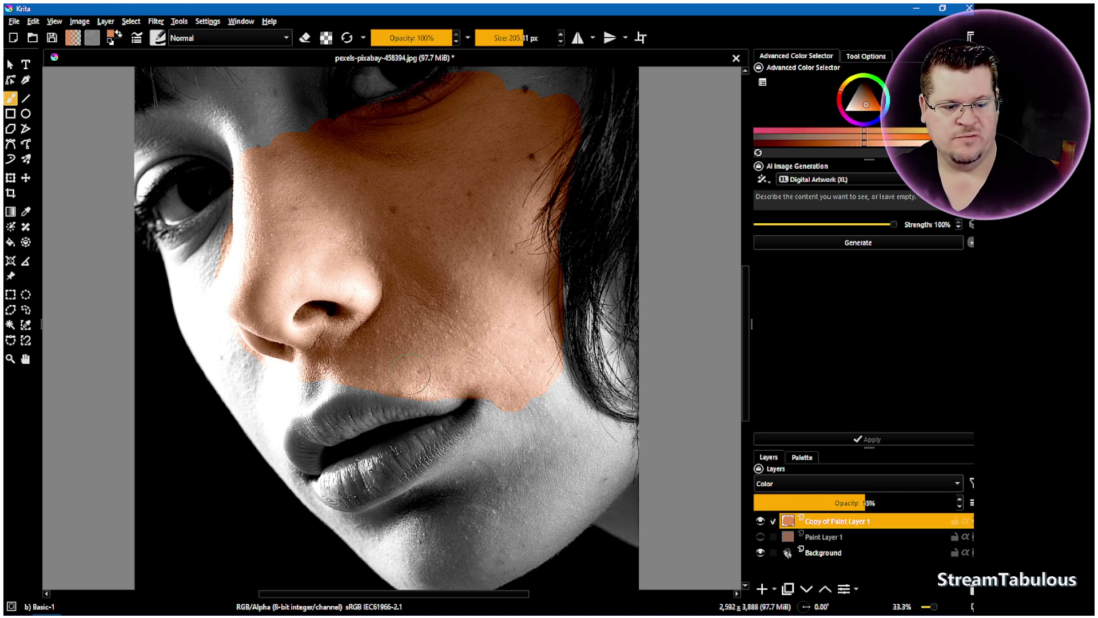
mouse_move(338, 374)
left_mouse_down()
mouse_move(272, 400)
mouse_move(252, 349)
mouse_move(244, 377)
mouse_move(258, 412)
mouse_move(186, 260)
mouse_move(233, 208)
mouse_move(183, 233)
mouse_move(225, 196)
mouse_move(267, 300)
left_mouse_up()
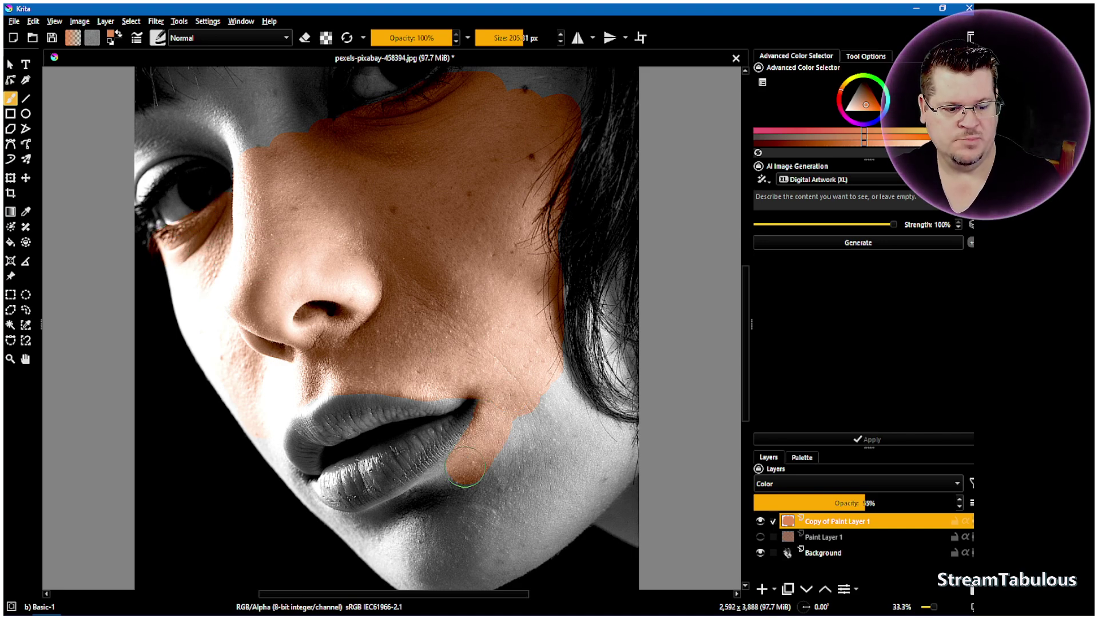
mouse_move(465, 466)
left_mouse_down()
mouse_move(391, 520)
mouse_move(359, 527)
mouse_move(397, 558)
mouse_move(526, 444)
mouse_move(543, 398)
mouse_move(536, 379)
mouse_move(554, 394)
mouse_move(542, 342)
mouse_move(548, 291)
mouse_move(544, 322)
mouse_move(566, 389)
mouse_move(595, 430)
mouse_move(620, 441)
mouse_move(601, 479)
mouse_move(618, 467)
mouse_move(574, 517)
mouse_move(604, 490)
left_mouse_up()
Erase the tint spilling past the jaw edge with a ~41 px eraser, then switch back to painting.
scroll(601, 505, "down", 2)
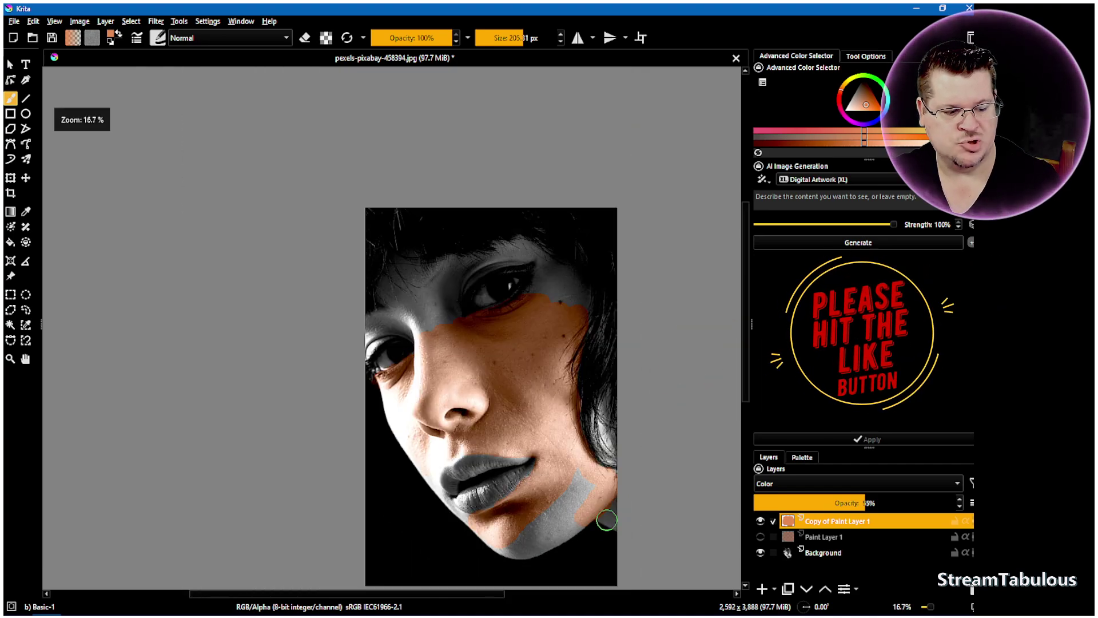
scroll(601, 515, "up", 8)
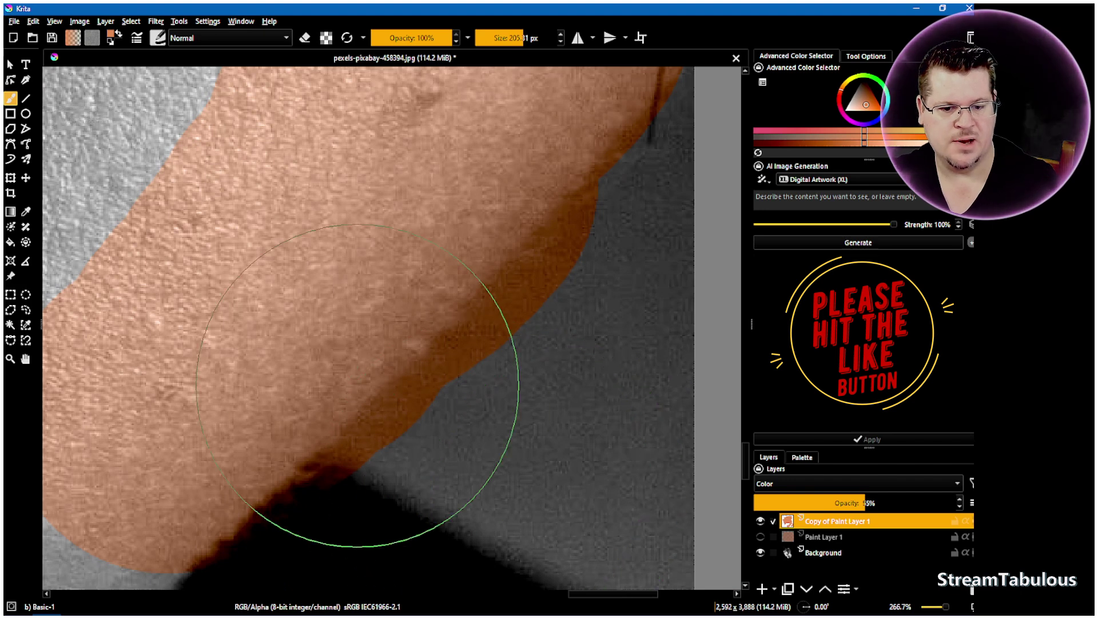
key("e")
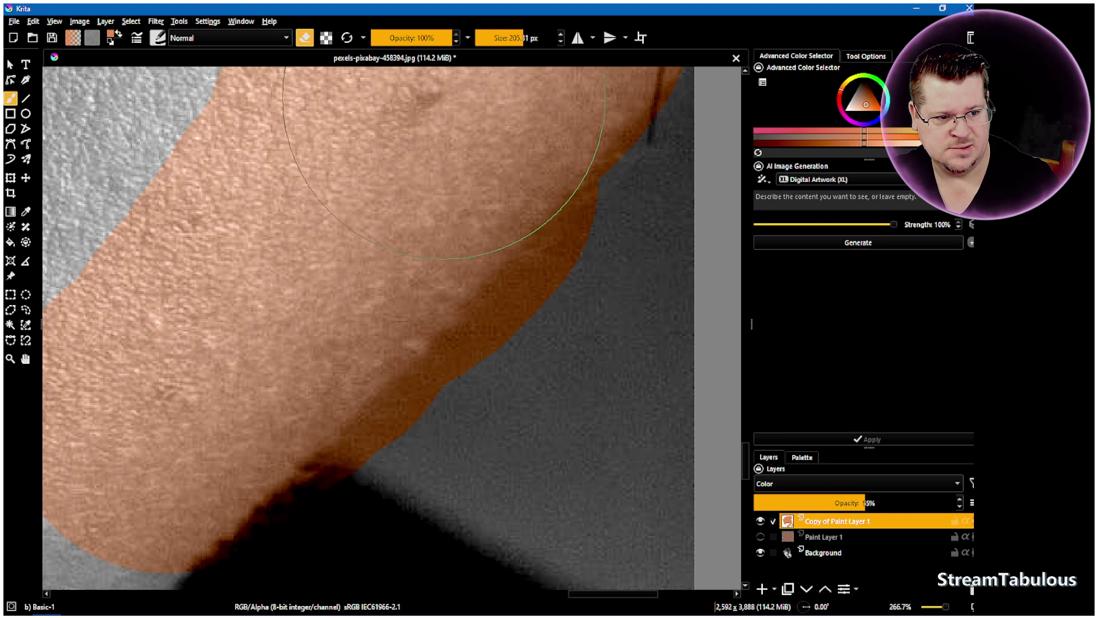
left_click_drag(522, 37, 503, 40)
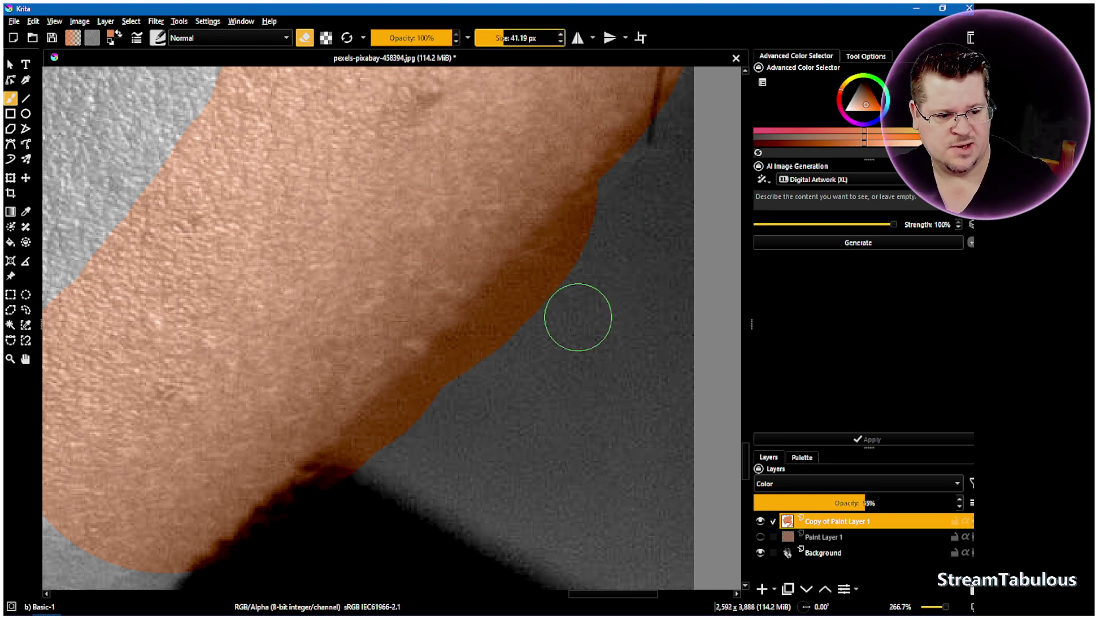
mouse_move(576, 314)
left_mouse_down()
mouse_move(564, 299)
mouse_move(495, 346)
mouse_move(582, 227)
left_mouse_up()
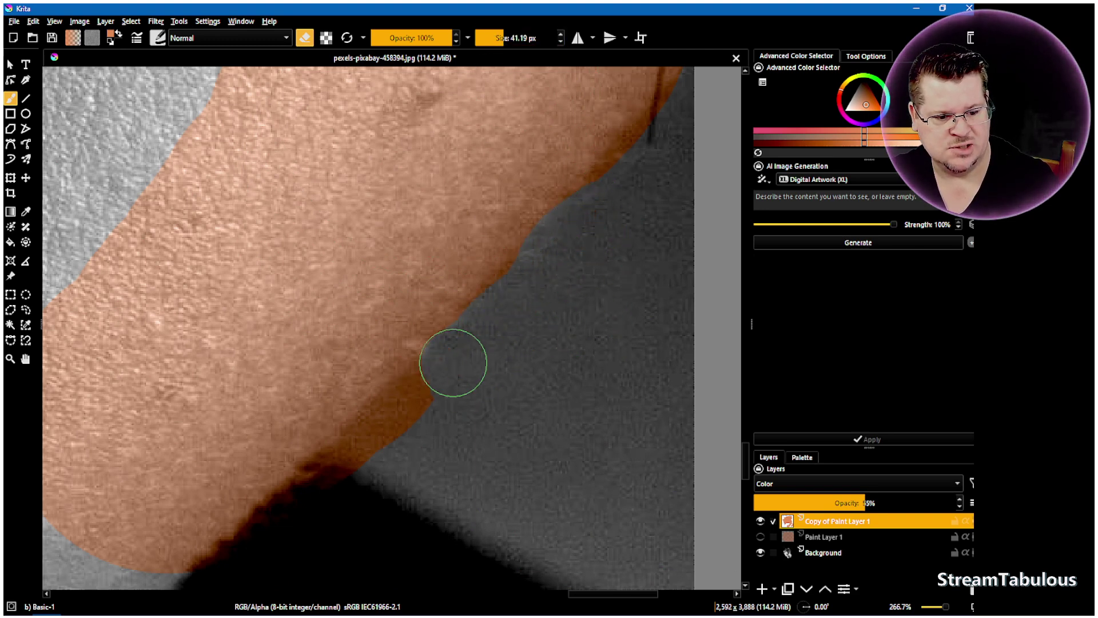
scroll(431, 373, "down", 1)
scroll(452, 395, "down", 3)
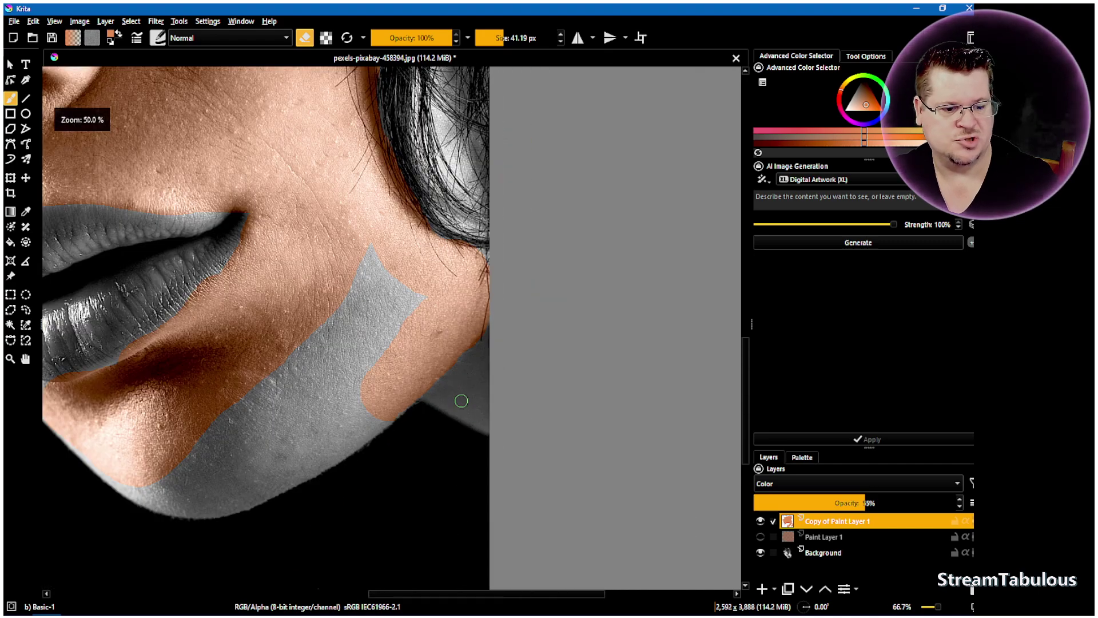
scroll(447, 399, "up", 2)
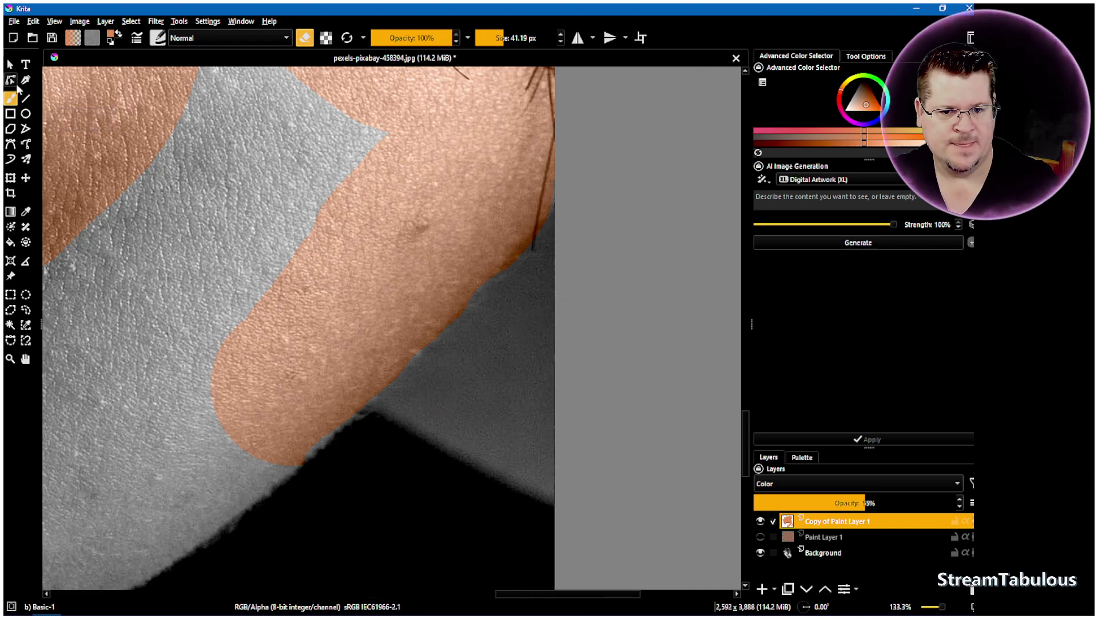
left_click(306, 39)
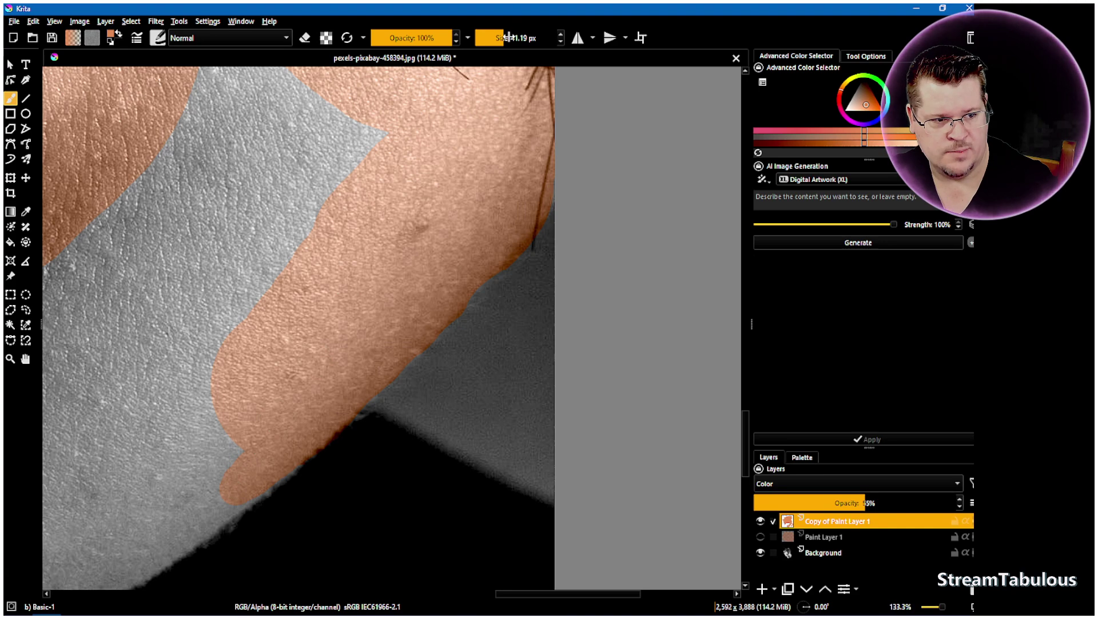
Enlarge the brush to about 117 px and tint the grey gaps on the neck, below the jaw and lower left.
left_click_drag(508, 37, 515, 37)
mouse_move(269, 200)
left_mouse_down()
mouse_move(315, 147)
mouse_move(334, 162)
mouse_move(228, 84)
mouse_move(173, 148)
mouse_move(294, 202)
mouse_move(152, 220)
mouse_move(101, 213)
mouse_move(223, 281)
mouse_move(210, 312)
left_mouse_up()
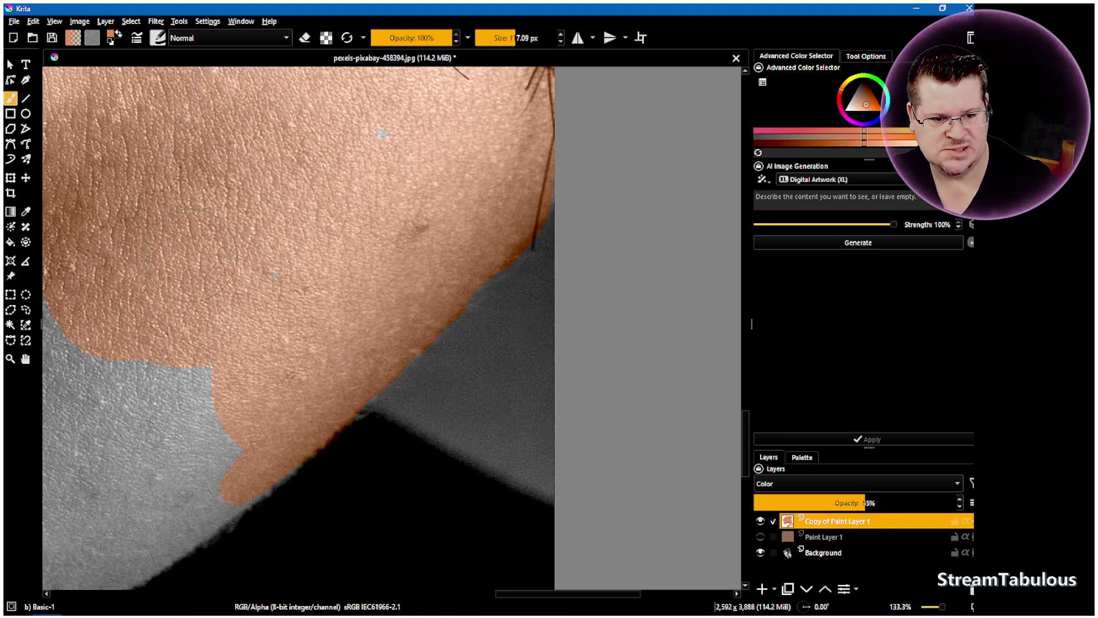
scroll(448, 351, "up", 3)
scroll(449, 351, "down", 3)
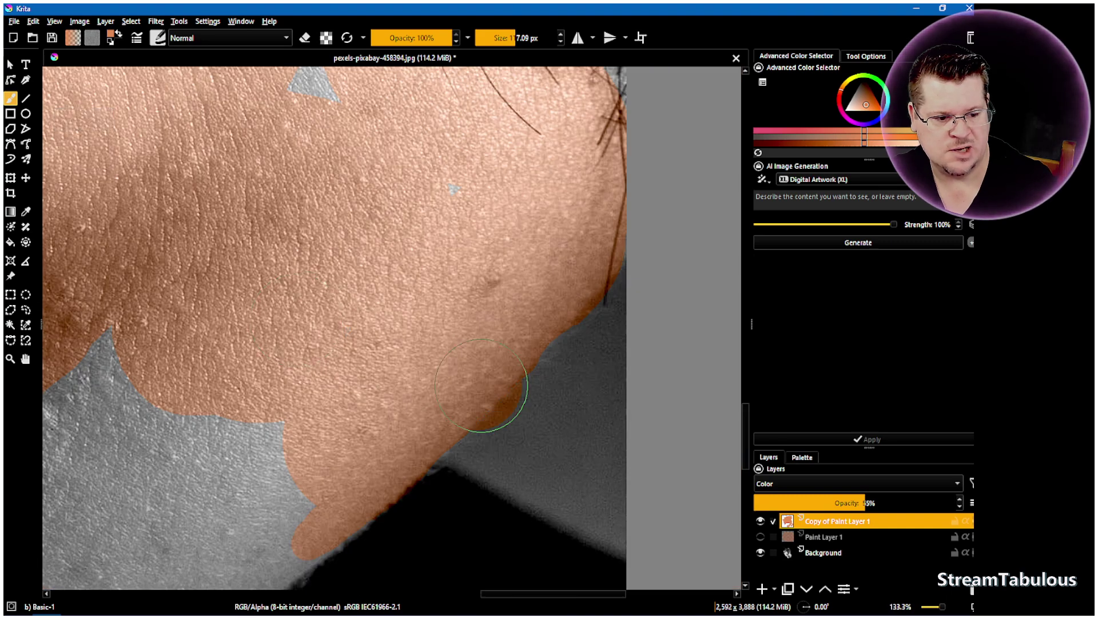
mouse_move(481, 385)
left_mouse_down()
mouse_move(572, 429)
mouse_move(547, 367)
mouse_move(579, 356)
mouse_move(617, 316)
mouse_move(626, 287)
mouse_move(538, 391)
mouse_move(463, 413)
mouse_move(606, 501)
mouse_move(609, 419)
left_mouse_up()
scroll(605, 435, "down", 1)
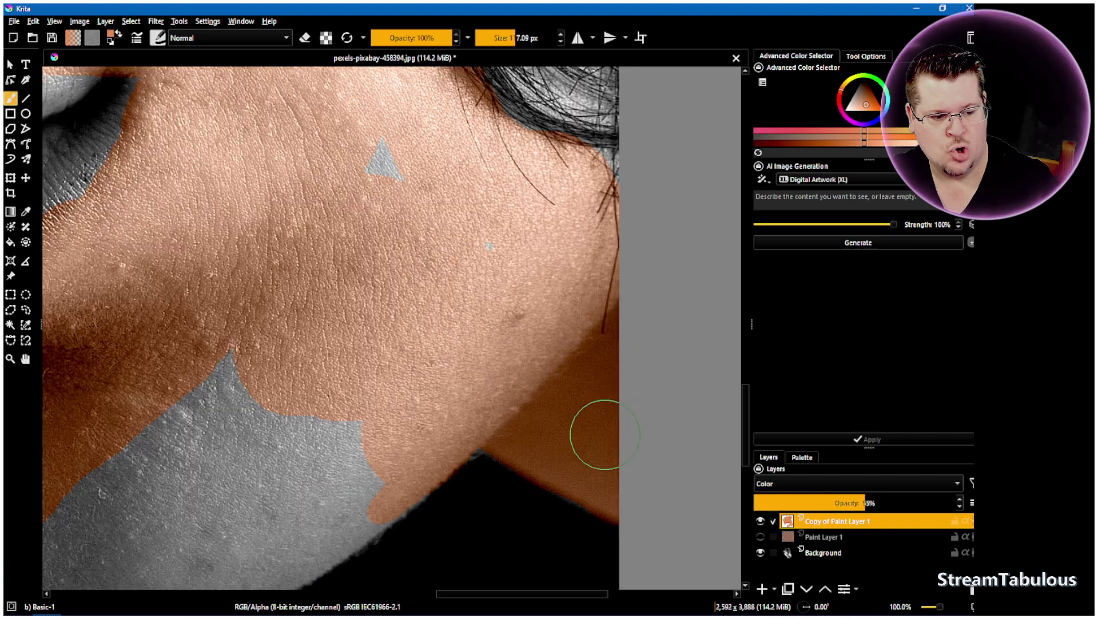
scroll(605, 435, "down", 1)
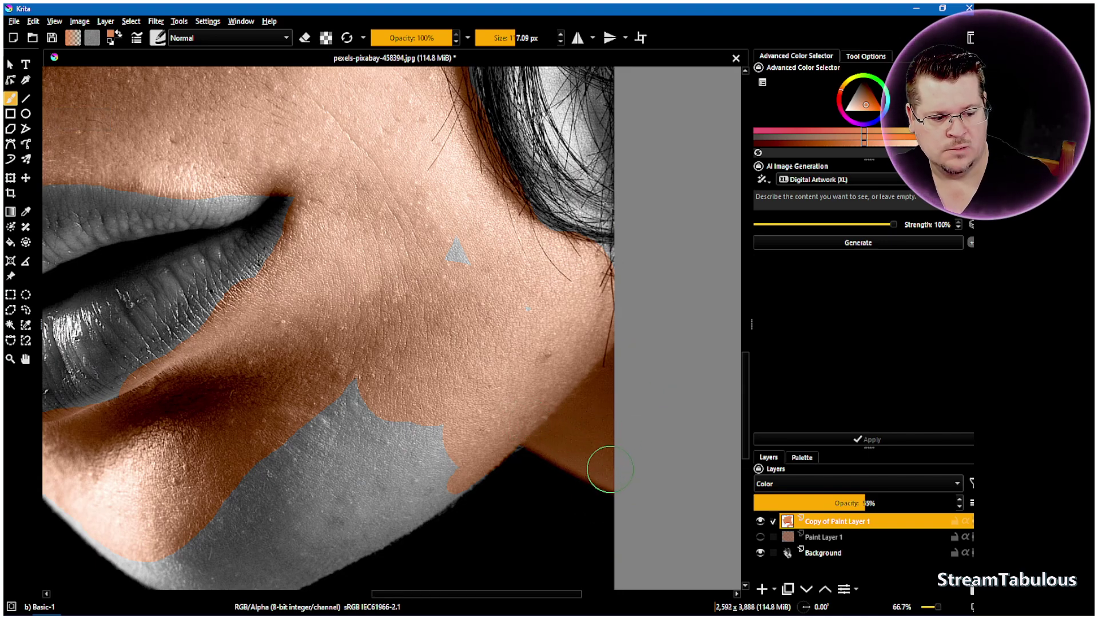
left_click_drag(458, 254, 455, 332)
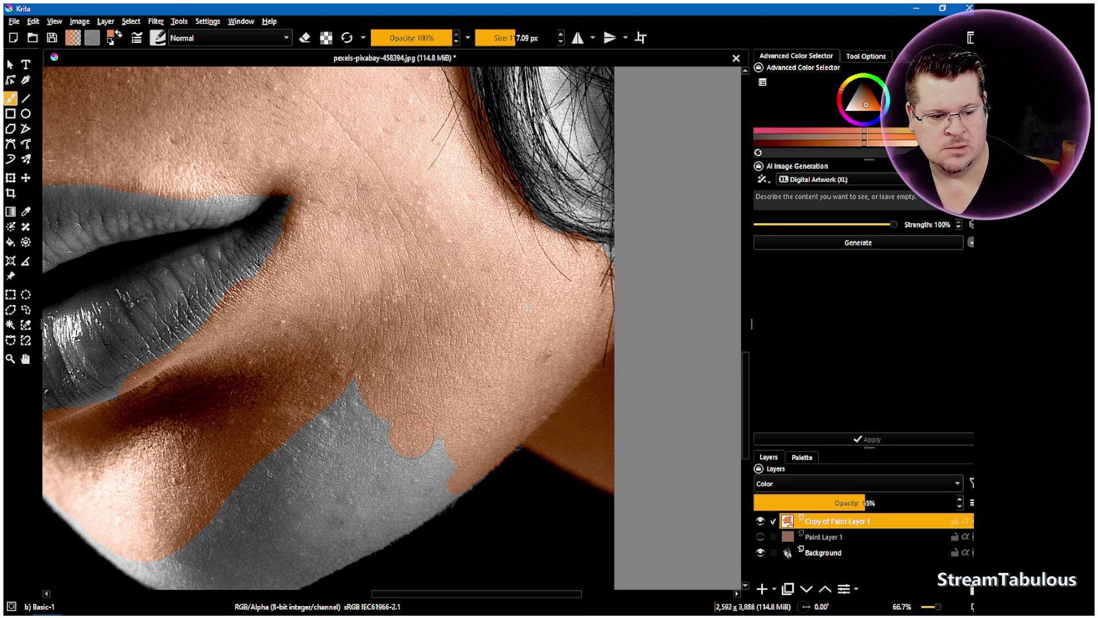
left_click_drag(411, 435, 418, 462)
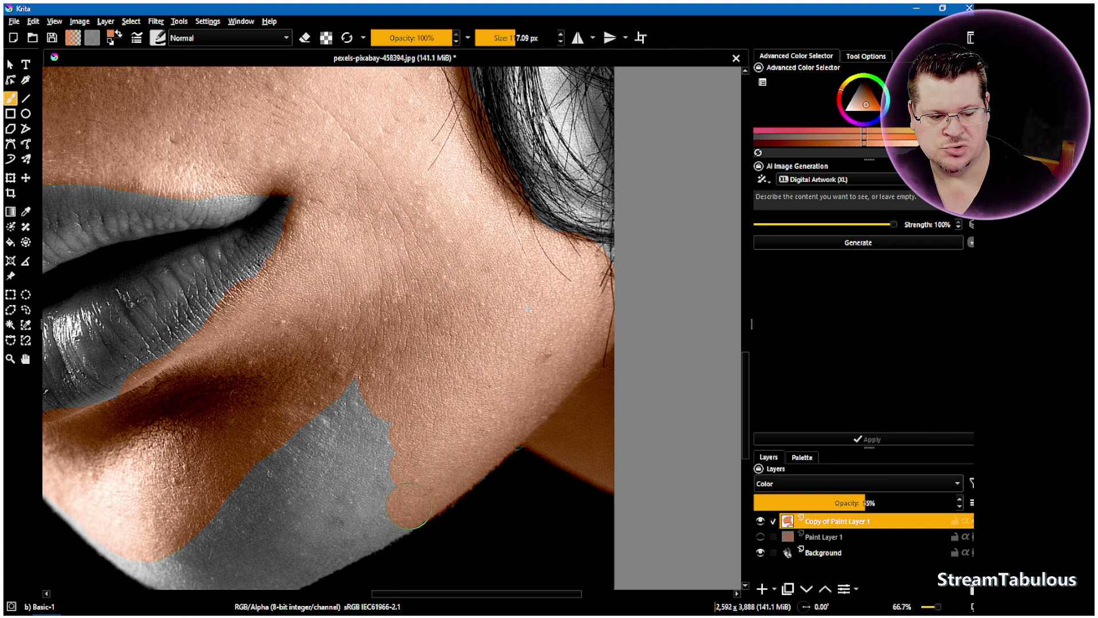
mouse_move(369, 452)
left_mouse_down()
mouse_move(271, 465)
mouse_move(204, 505)
left_mouse_up()
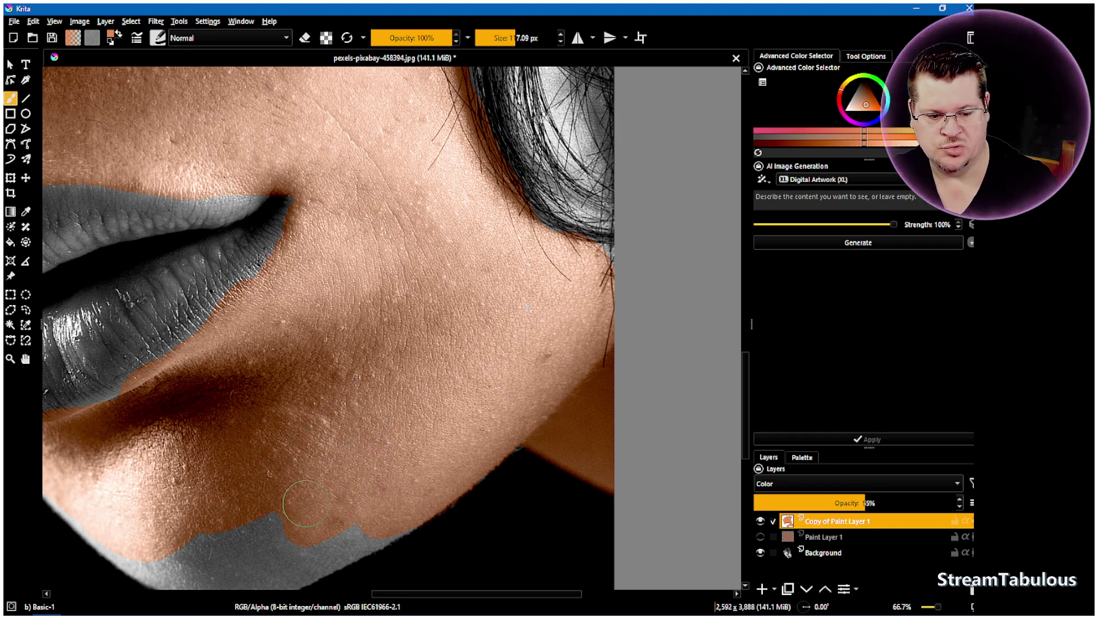
Tint the remaining grey chin area and the patch at the top of the skin near the hairline.
scroll(306, 504, "down", 2)
scroll(306, 504, "up", 4)
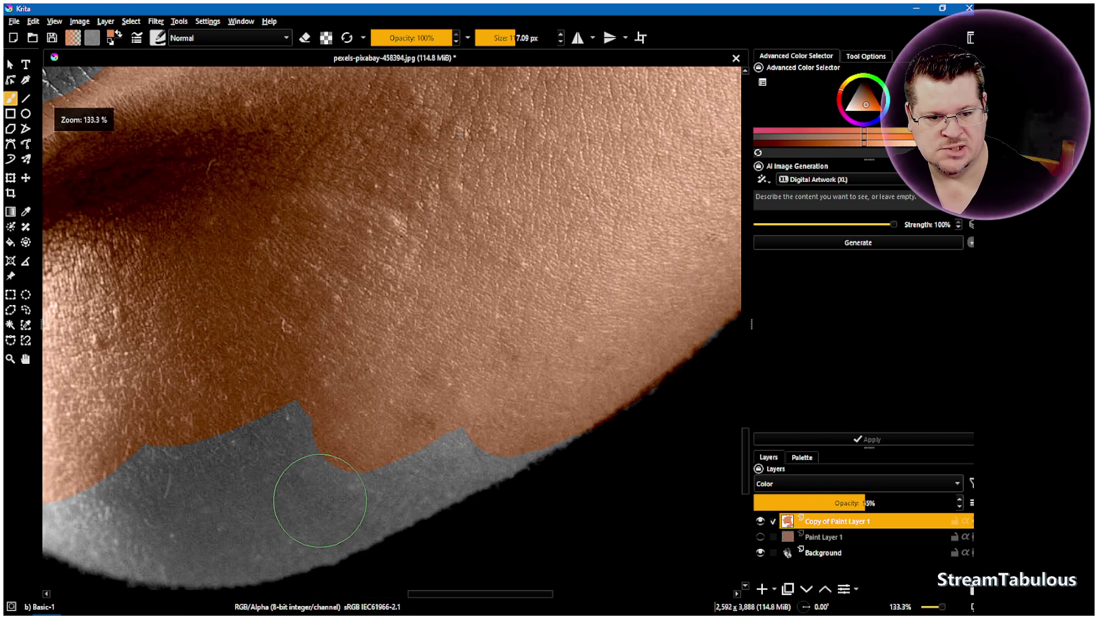
scroll(320, 501, "down", 2)
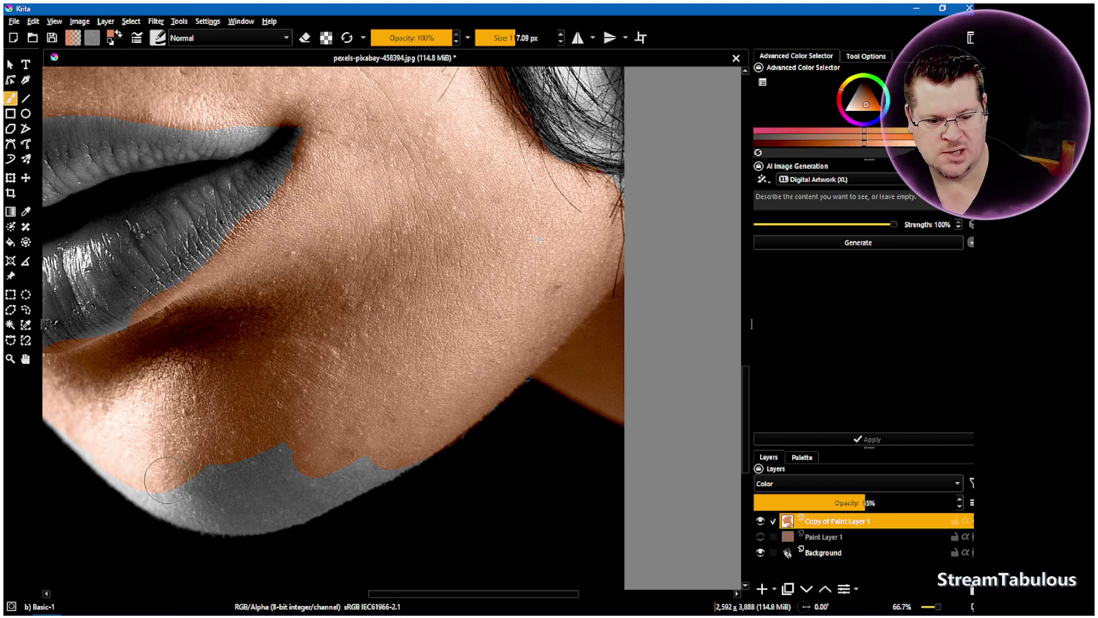
mouse_move(167, 480)
left_mouse_down()
mouse_move(138, 481)
mouse_move(202, 509)
mouse_move(271, 511)
mouse_move(403, 450)
mouse_move(208, 470)
mouse_move(282, 453)
left_mouse_up()
scroll(282, 454, "up", 2)
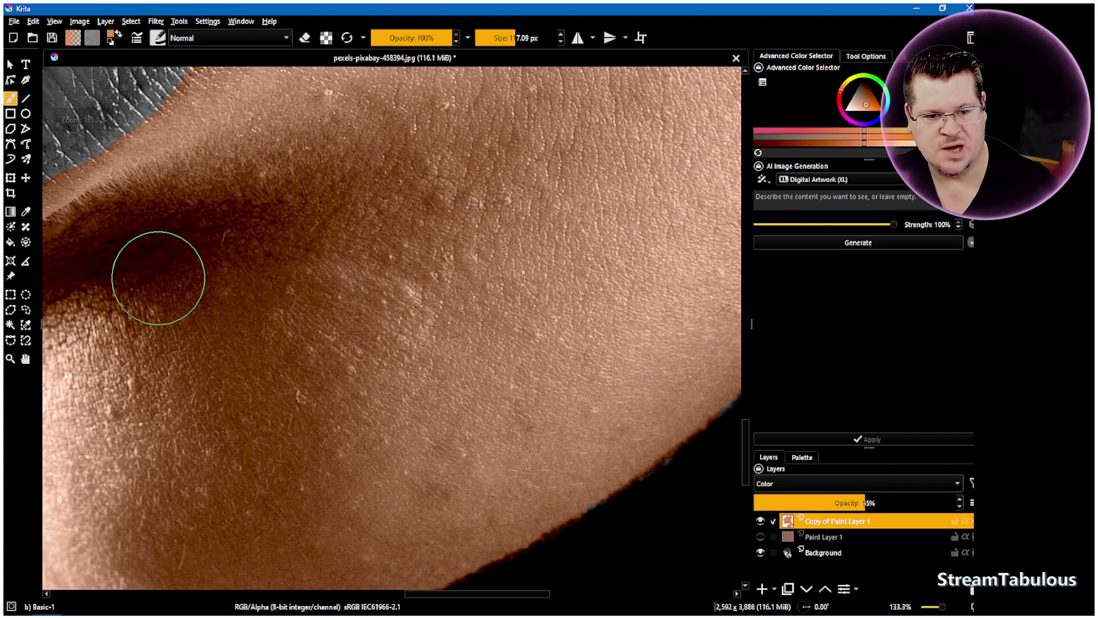
scroll(176, 314, "down", 2)
scroll(107, 321, "up", 1)
scroll(106, 321, "up", 2)
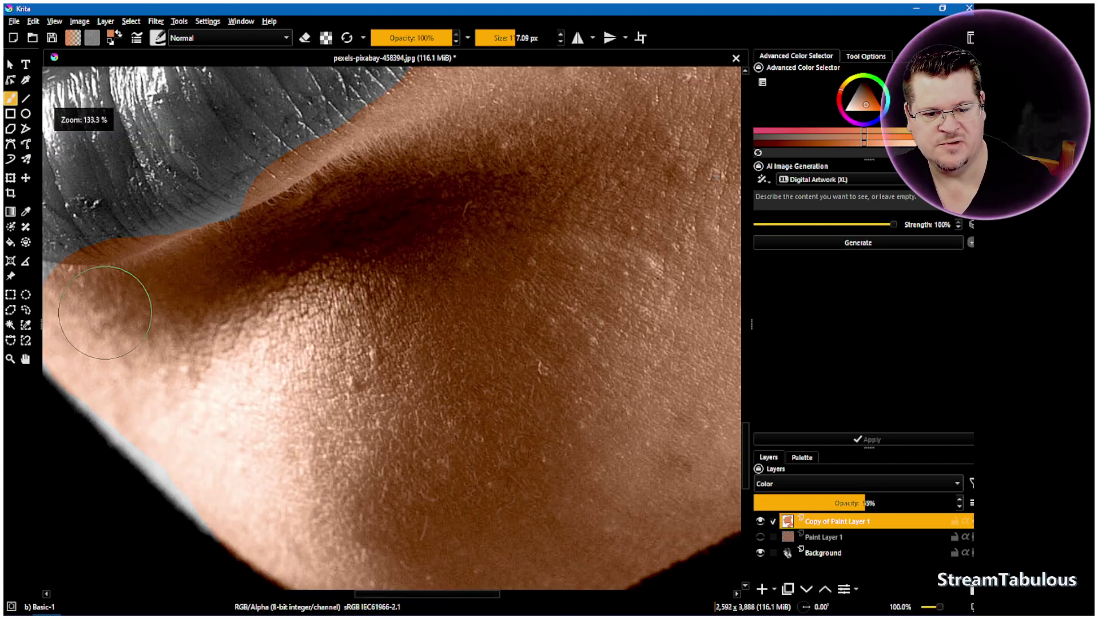
scroll(217, 319, "down", 3)
scroll(96, 285, "down", 2)
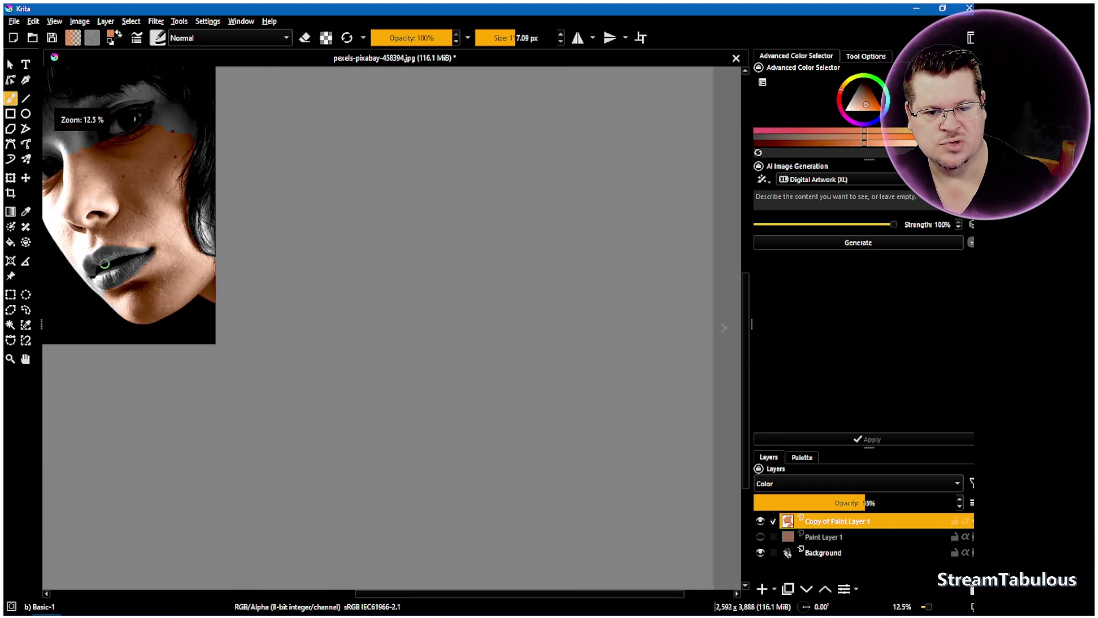
scroll(189, 112, "up", 3)
scroll(220, 117, "up", 1)
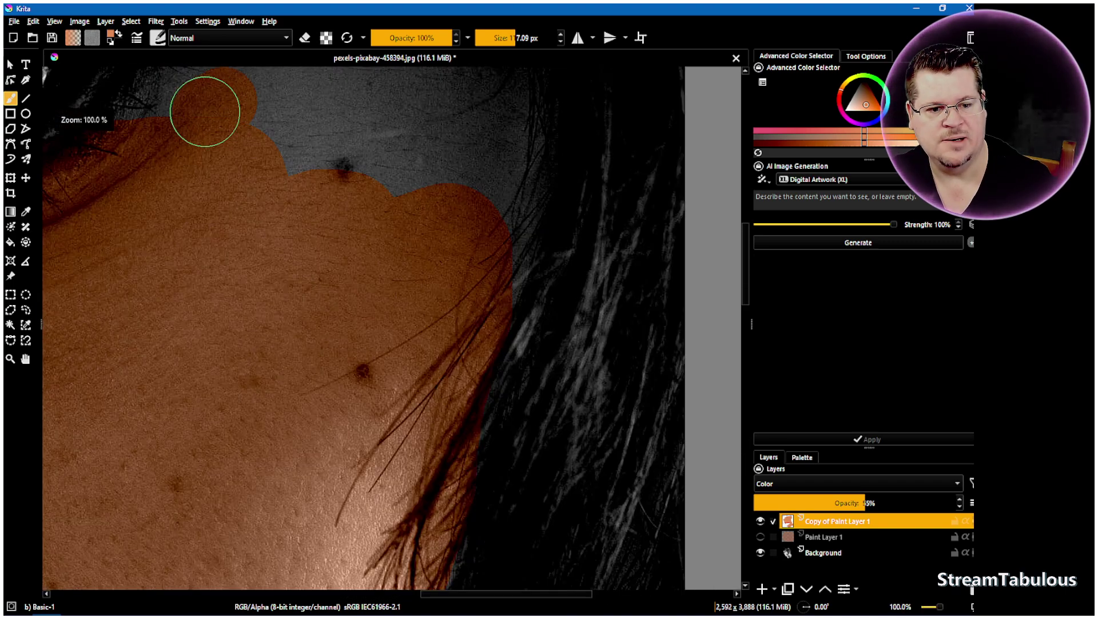
mouse_move(365, 128)
left_mouse_down()
mouse_move(422, 214)
mouse_move(488, 218)
mouse_move(422, 81)
mouse_move(436, 153)
left_mouse_up()
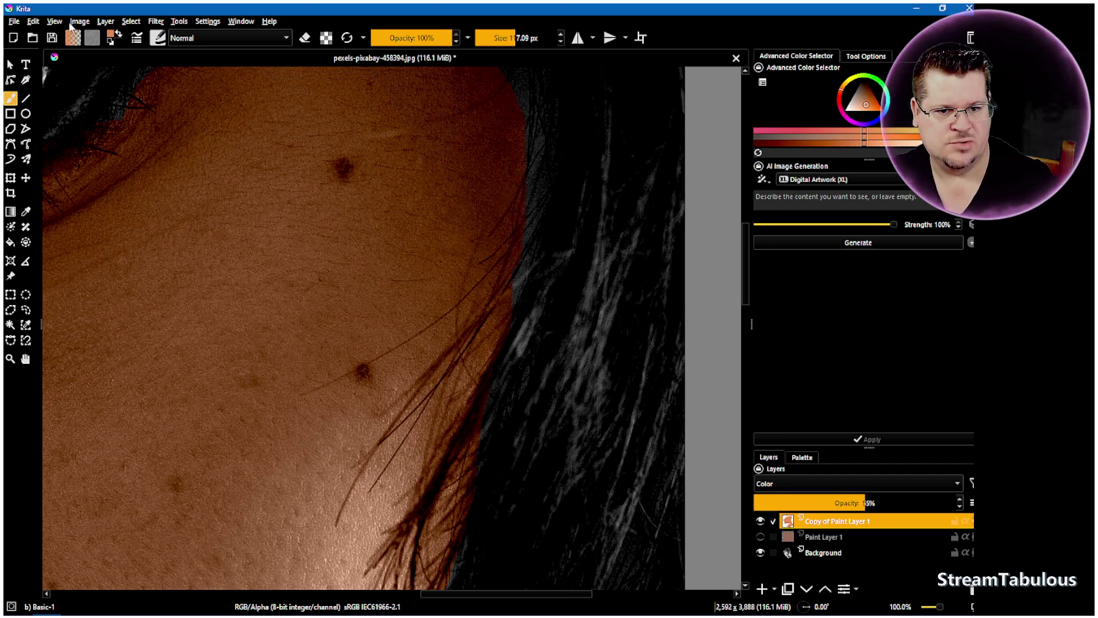
Add a new paint layer, Paint Layer 2, above the skin layer.
left_click(108, 23)
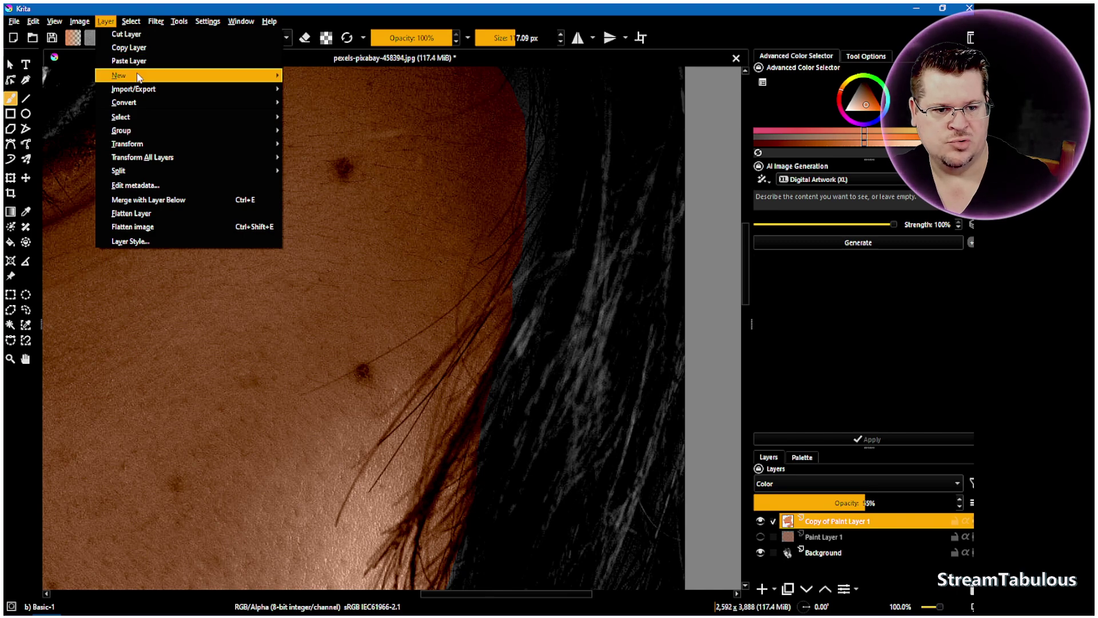
mouse_move(140, 77)
left_click(311, 76)
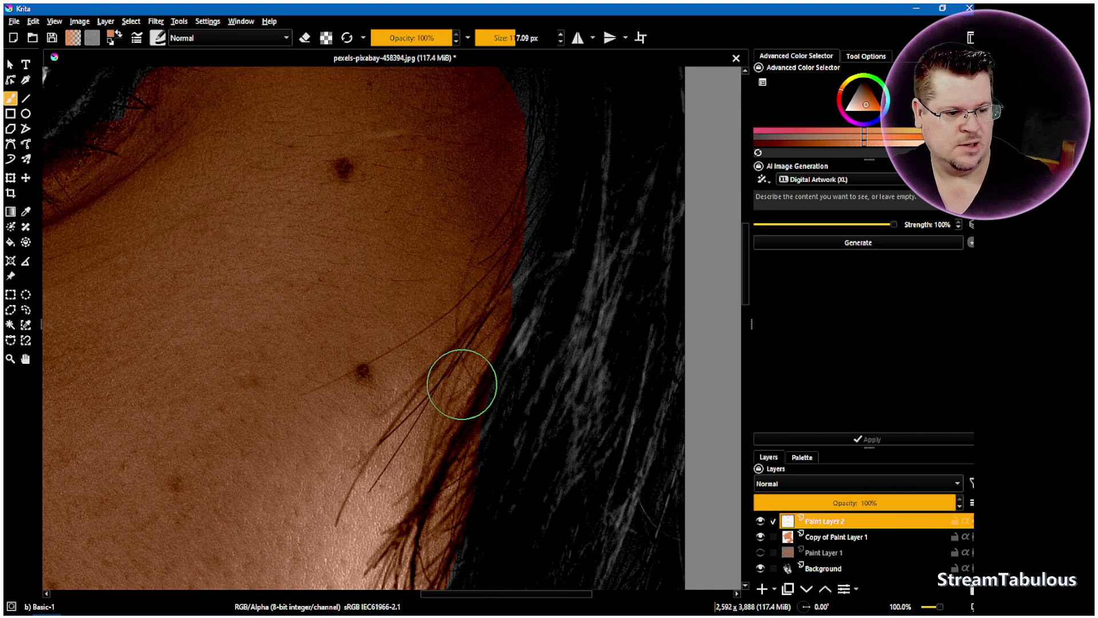
Pick yellow from the Palette and paint a patch over the hair beside the cheek.
scroll(504, 424, "down", 3)
scroll(518, 441, "down", 1)
scroll(519, 503, "up", 2)
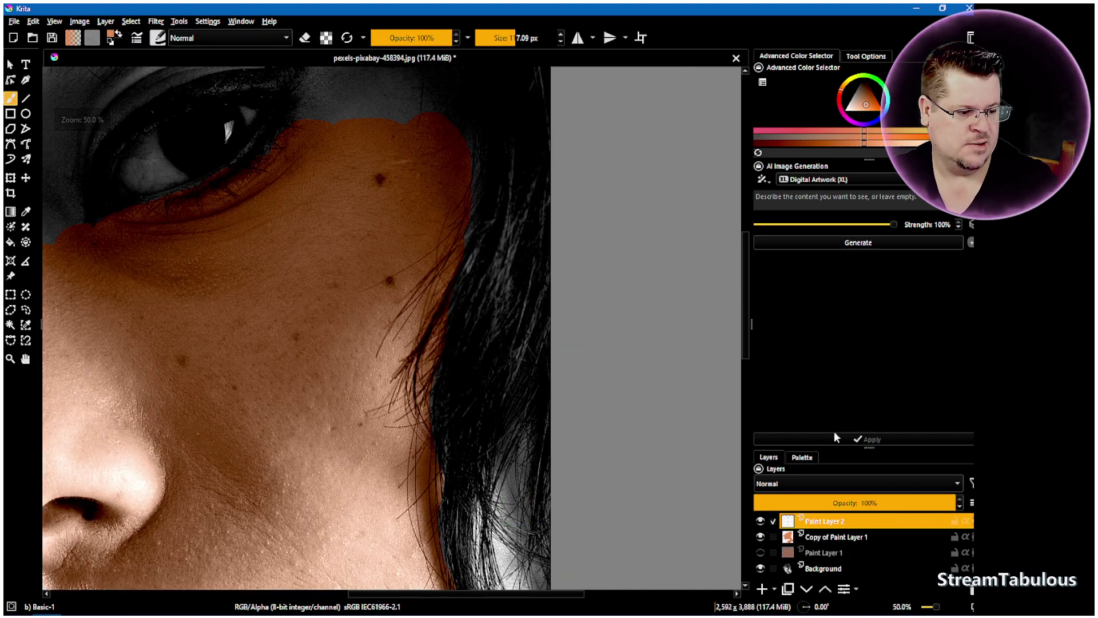
left_click(800, 458)
left_click(814, 487)
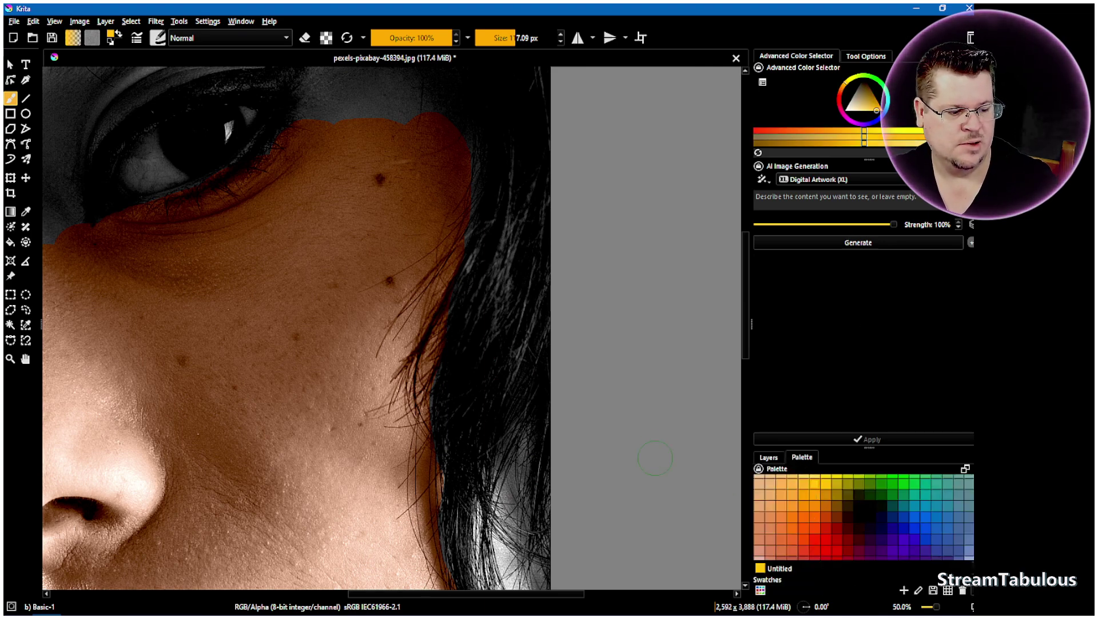
mouse_move(548, 370)
left_mouse_down()
mouse_move(497, 430)
mouse_move(535, 258)
mouse_move(502, 386)
mouse_move(547, 339)
left_mouse_up()
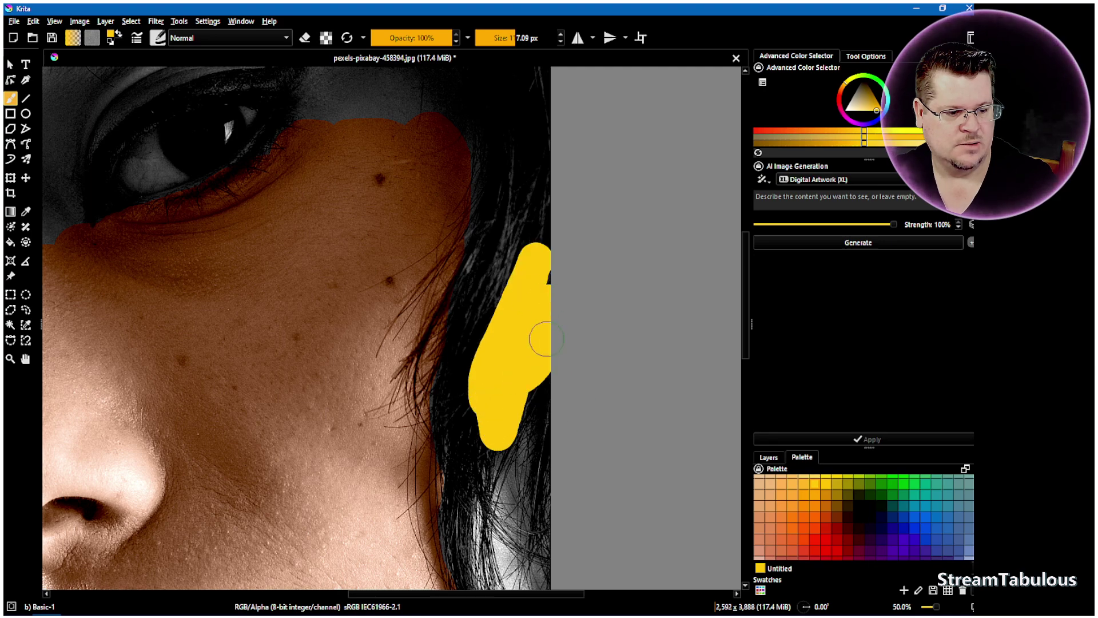
left_click(769, 458)
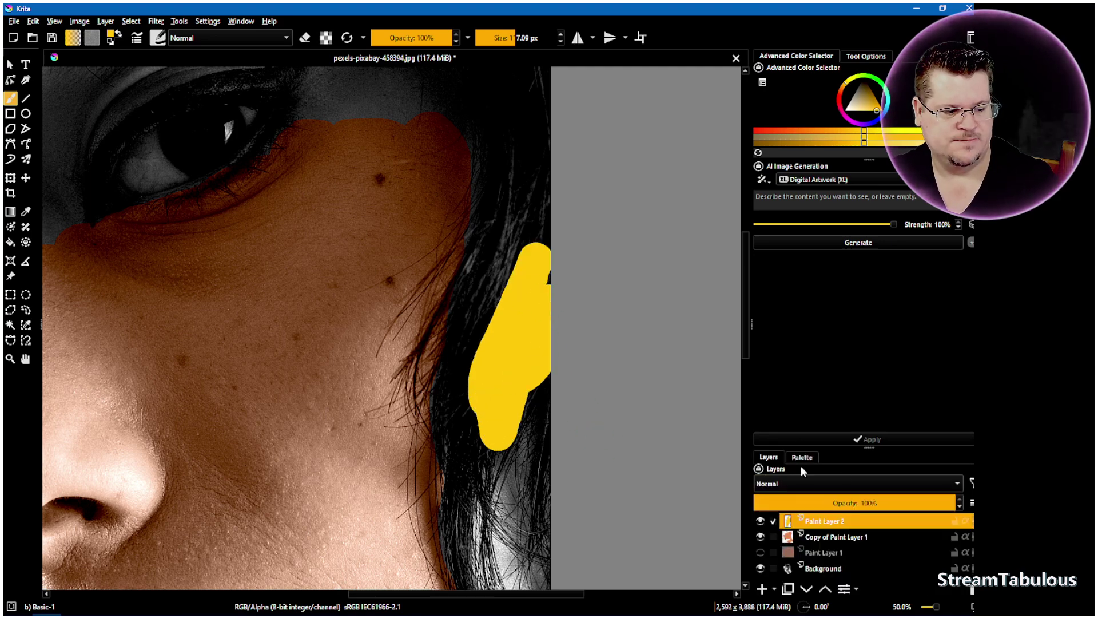
left_click(812, 479)
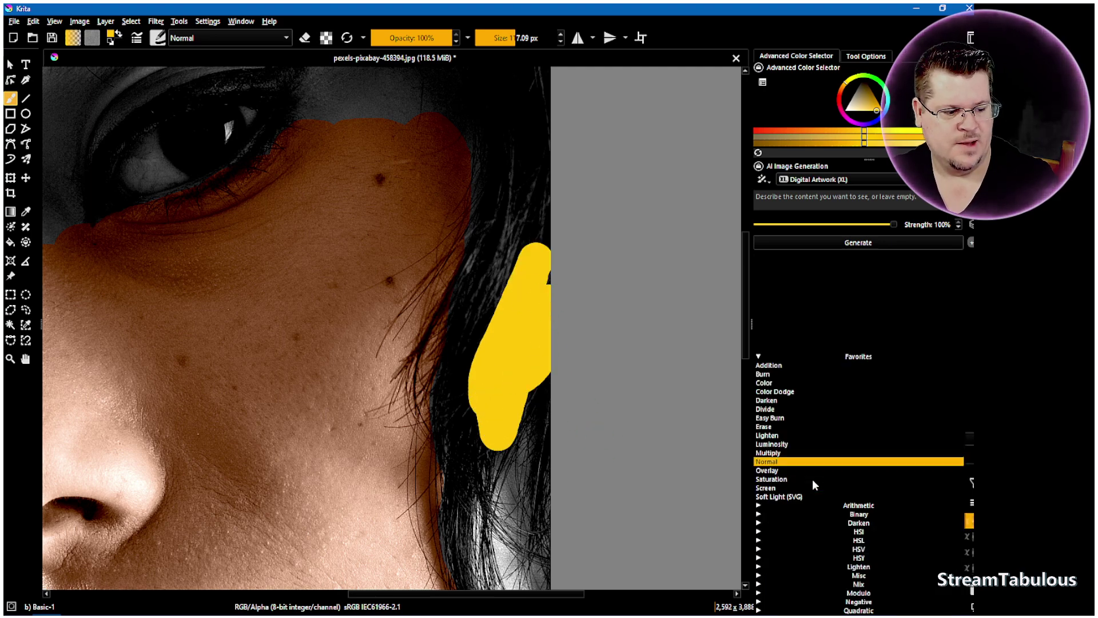
Set Paint Layer 2 to Multiply blending and lower its opacity to about 53%.
left_click(785, 374)
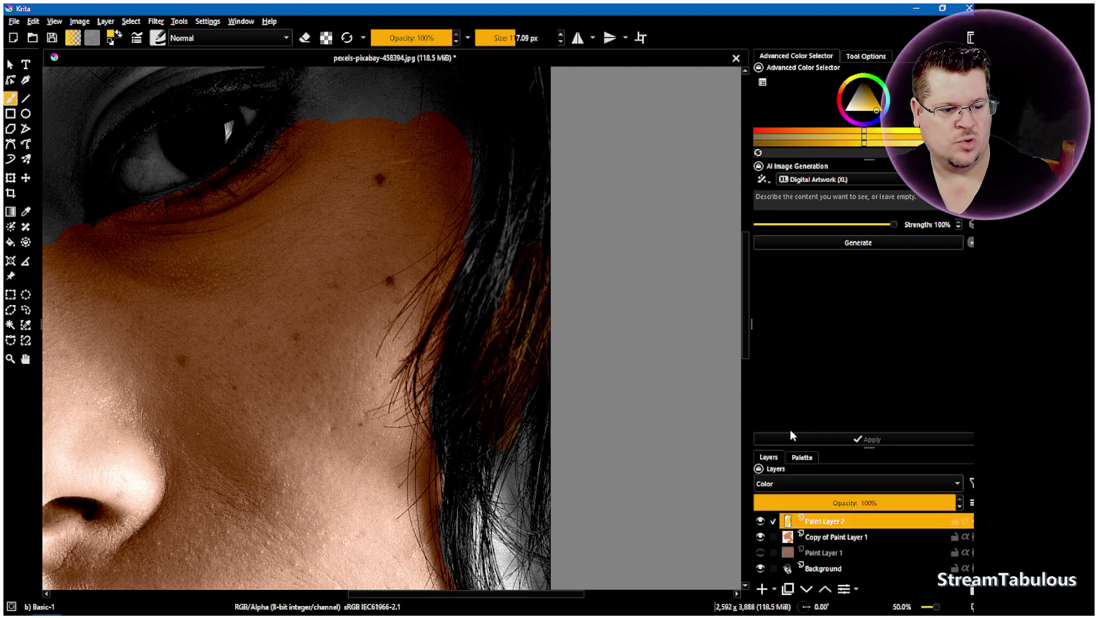
left_click(782, 493)
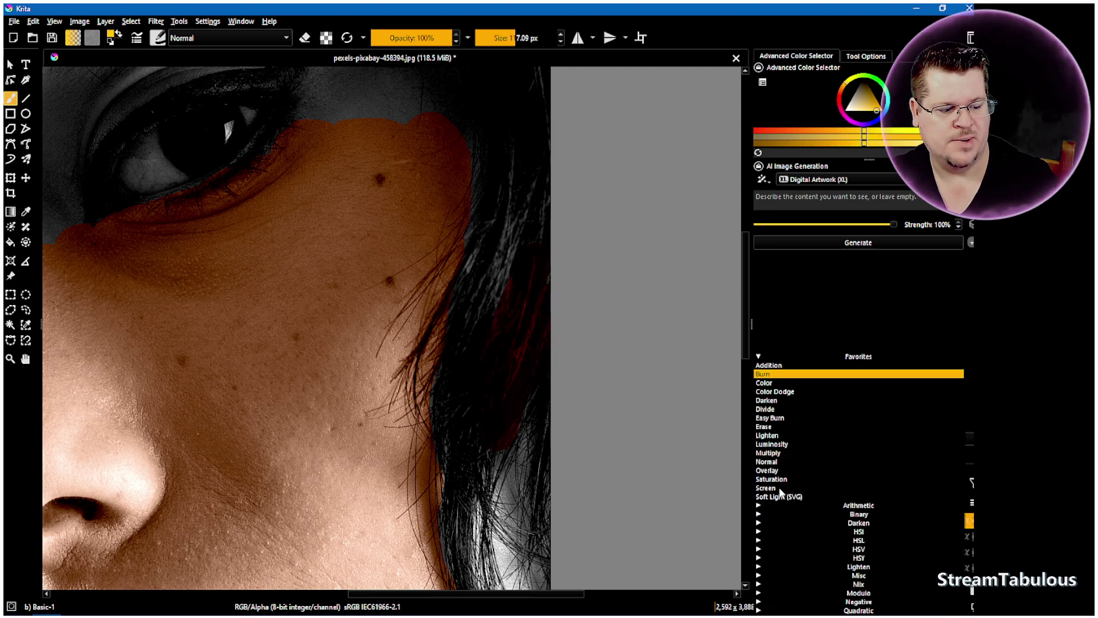
left_click(784, 374)
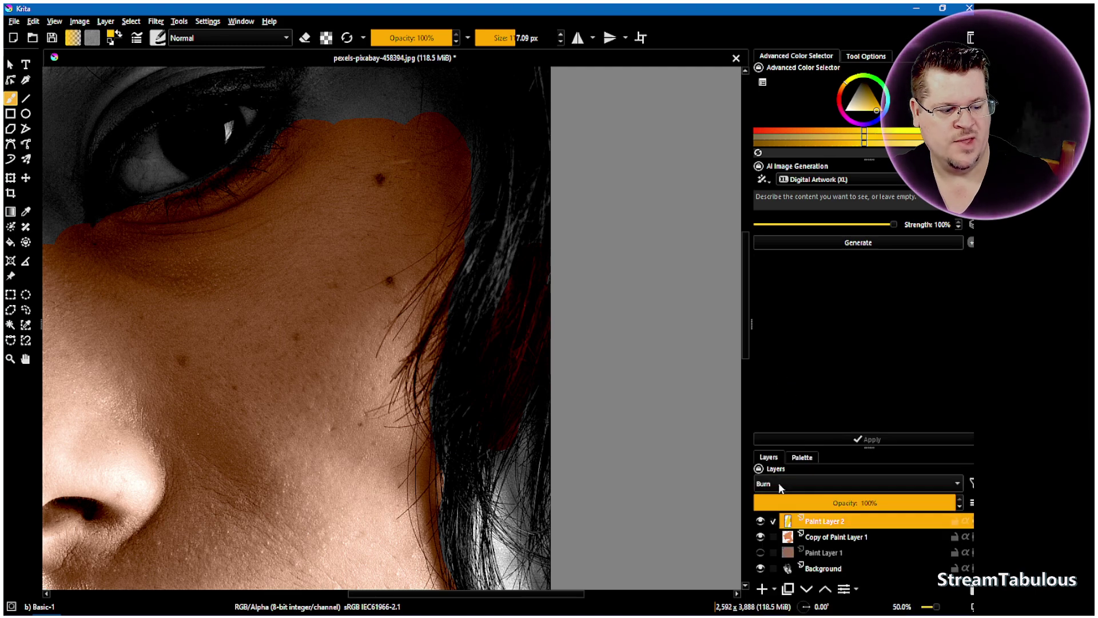
scroll(780, 483, "down", 1)
scroll(782, 485, "down", 1)
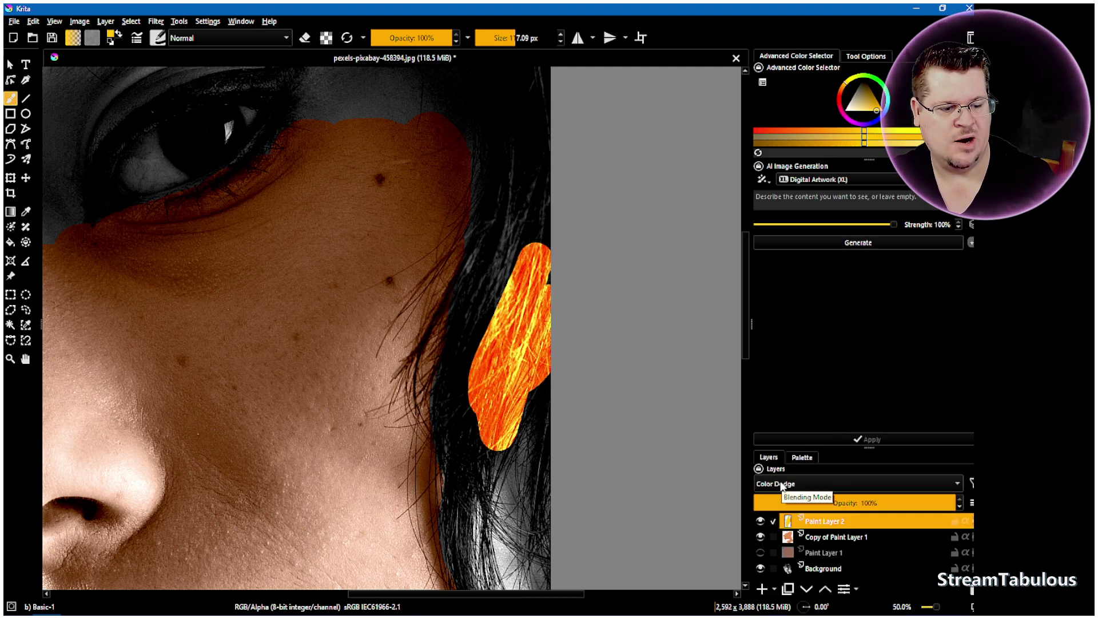
scroll(782, 486, "down", 2)
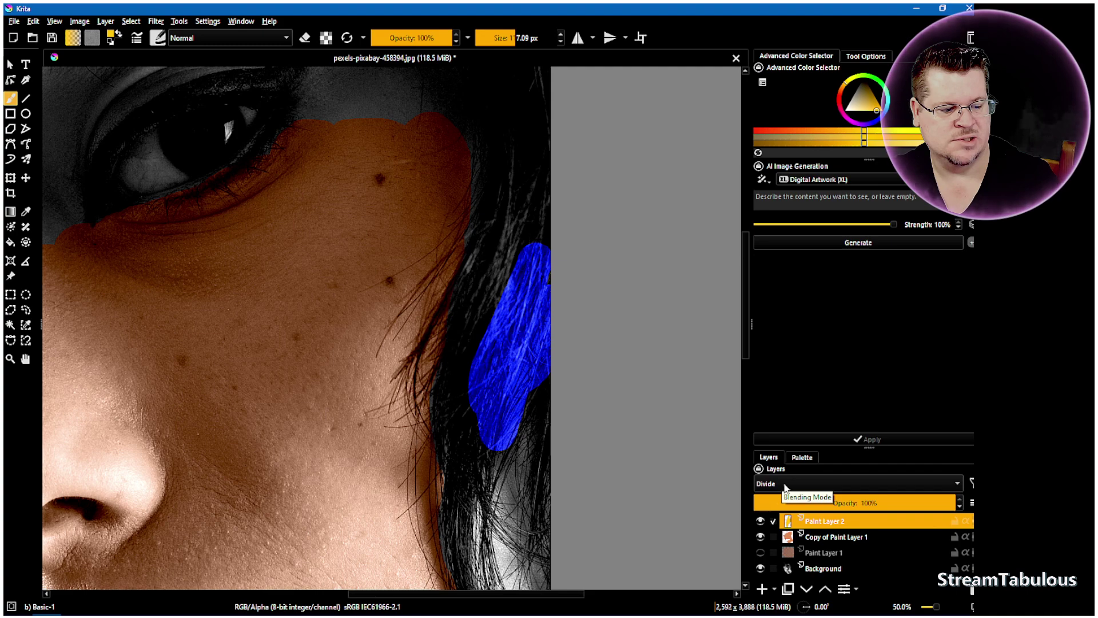
scroll(785, 487, "down", 1)
scroll(785, 487, "down", 2)
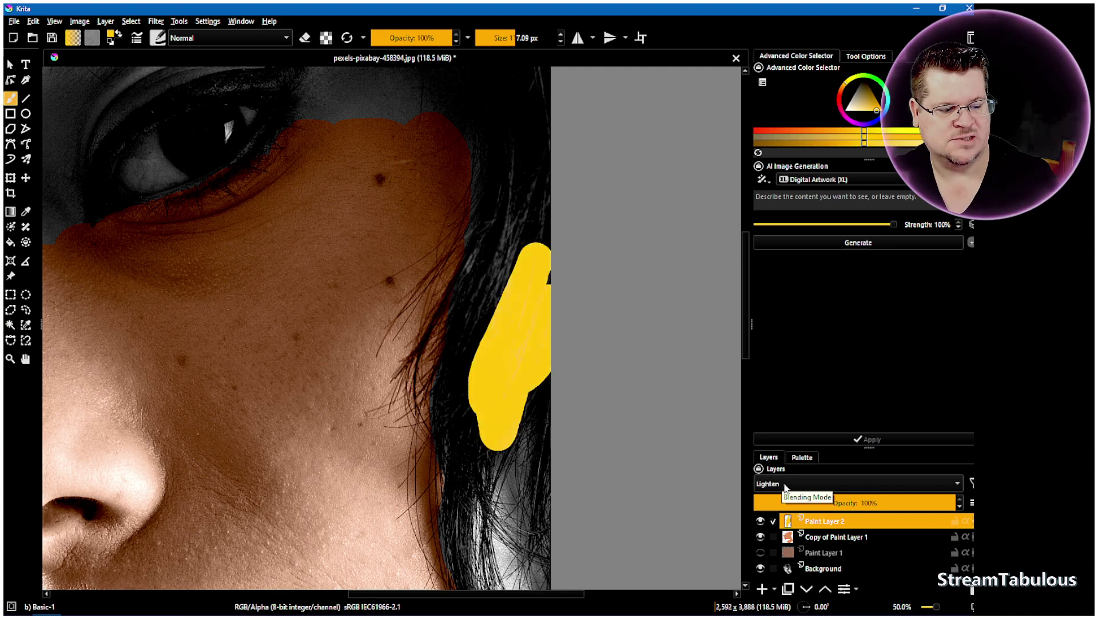
scroll(785, 487, "down", 1)
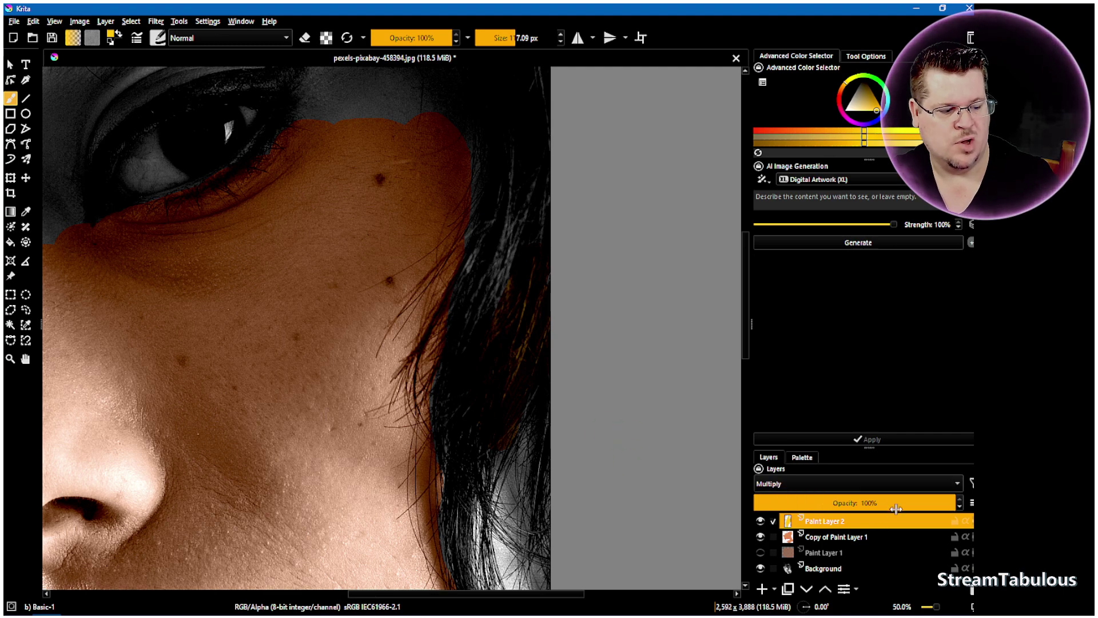
left_click_drag(896, 509, 861, 502)
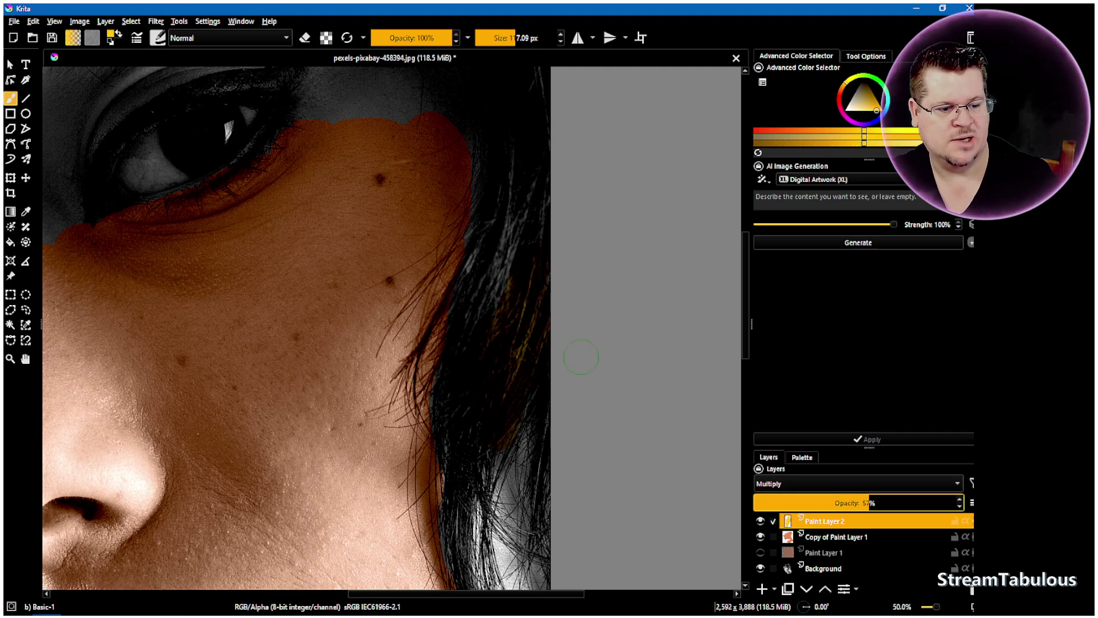
Brush yellow tint down the hair strands beside the cheek and up over the temple hair.
scroll(528, 318, "down", 1)
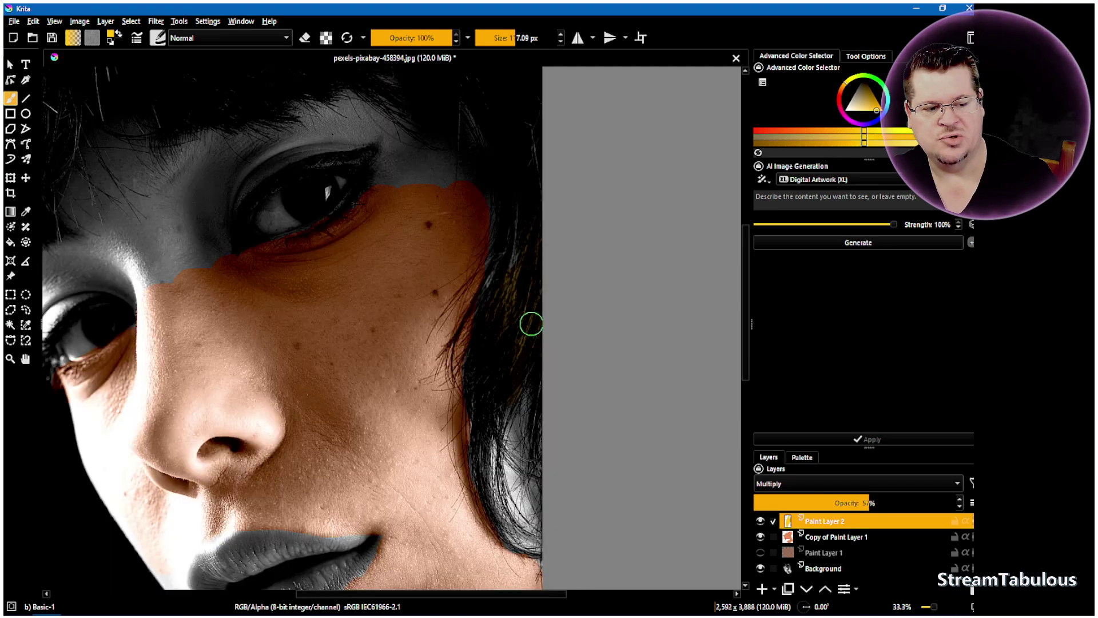
scroll(531, 324, "down", 2)
scroll(525, 351, "up", 2)
left_click_drag(520, 357, 535, 442)
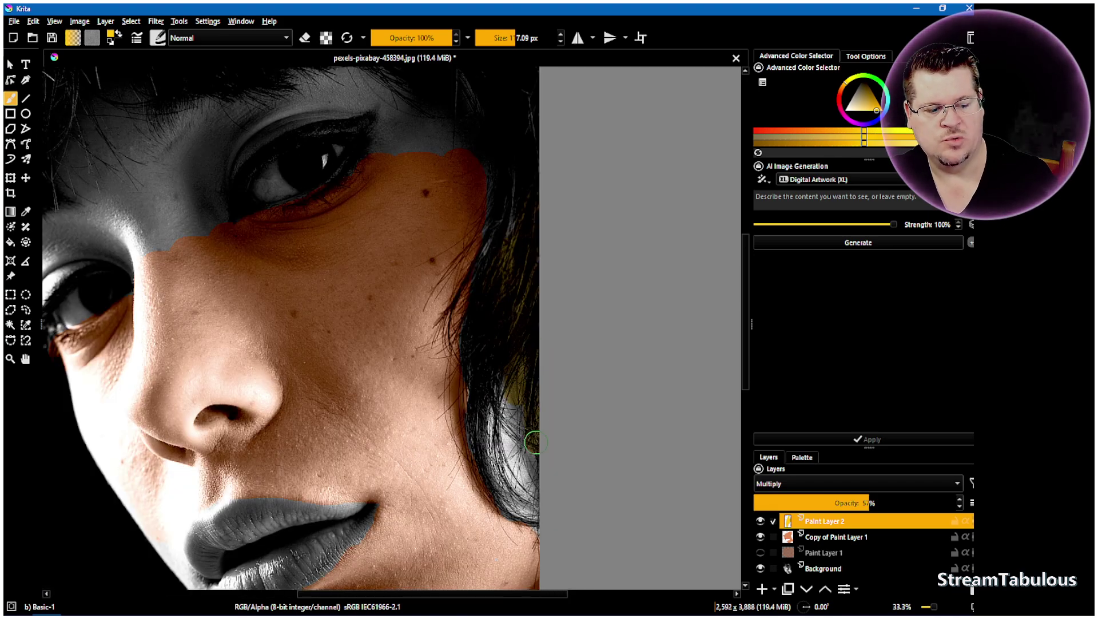
mouse_move(490, 358)
left_mouse_down()
mouse_move(487, 468)
mouse_move(500, 492)
left_mouse_up()
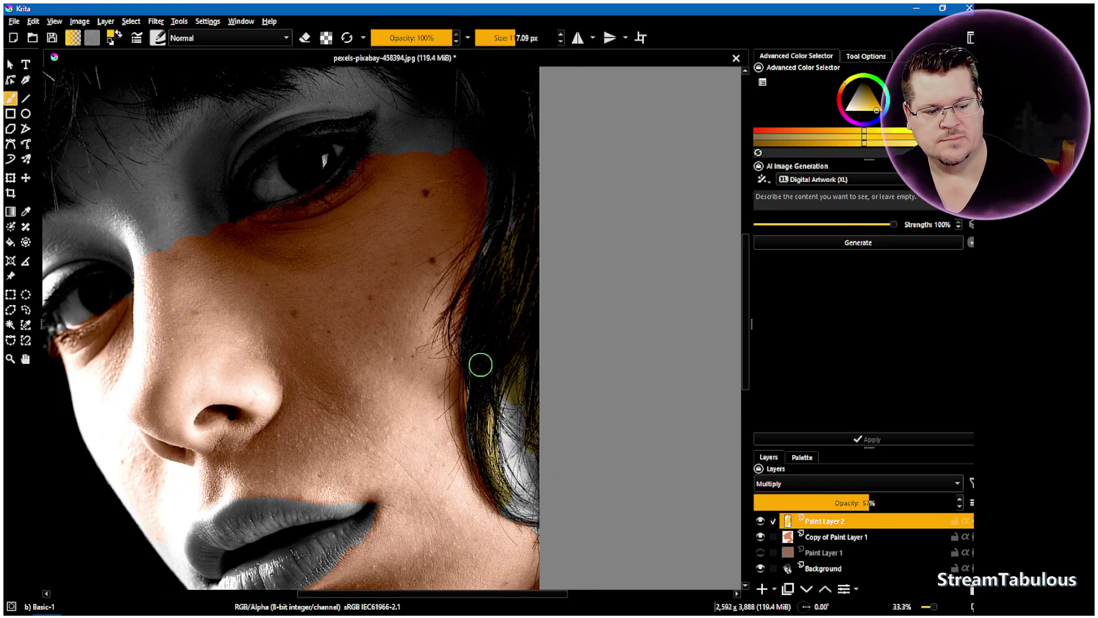
mouse_move(517, 203)
left_mouse_down()
mouse_move(492, 270)
mouse_move(512, 232)
left_mouse_up()
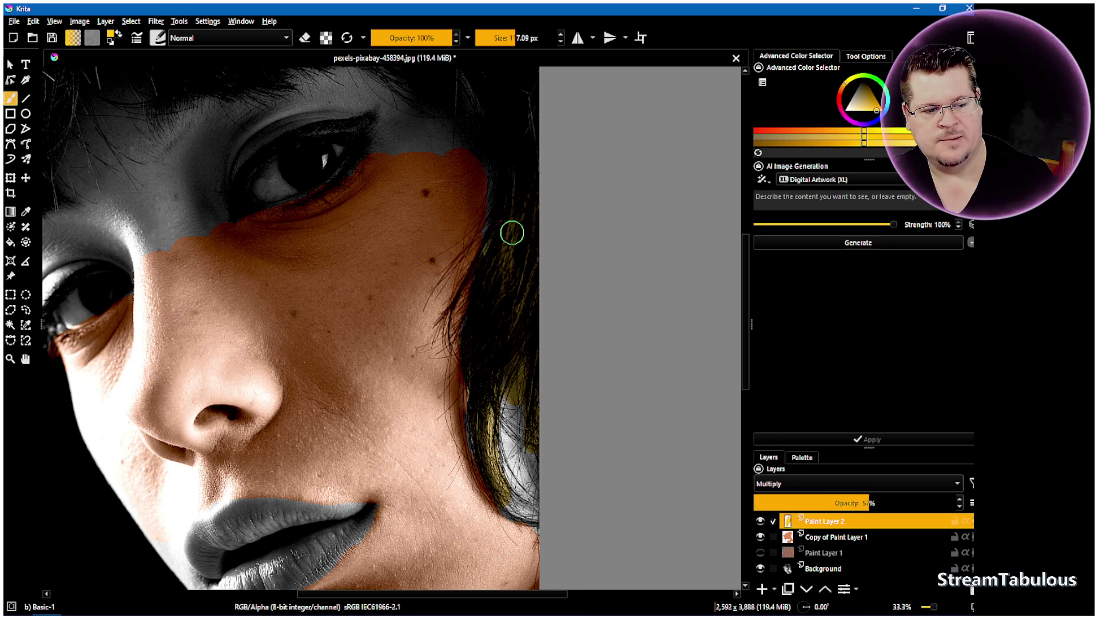
mouse_move(526, 191)
left_mouse_down()
mouse_move(498, 246)
mouse_move(529, 152)
mouse_move(498, 231)
mouse_move(512, 157)
left_mouse_up()
scroll(525, 172, "down", 3)
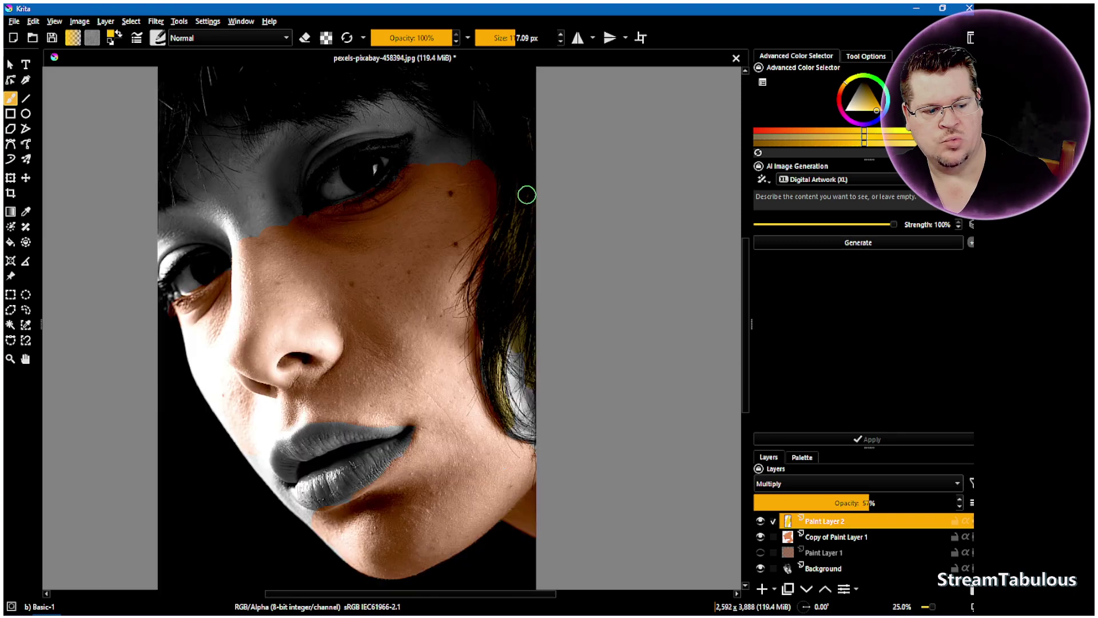
scroll(512, 150, "up", 3)
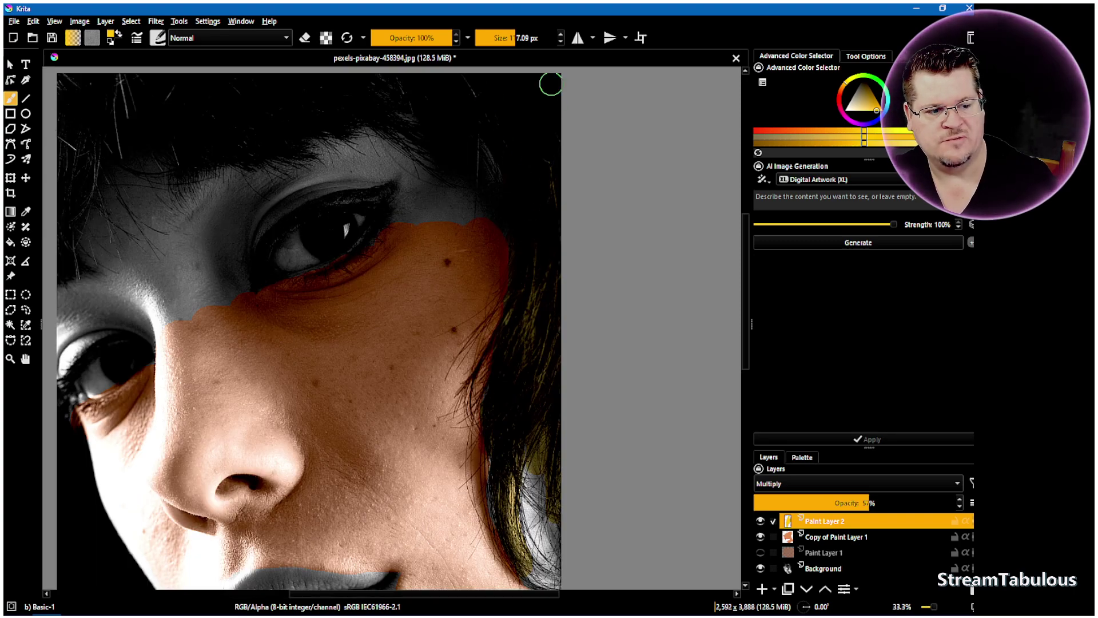
scroll(554, 303, "down", 1)
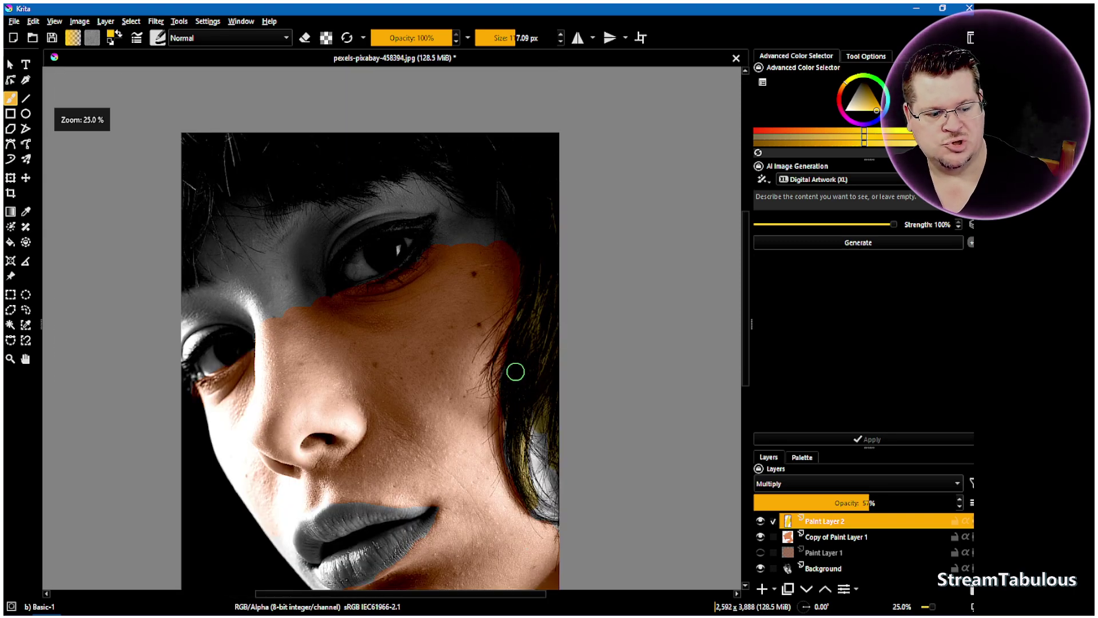
scroll(522, 452, "up", 3)
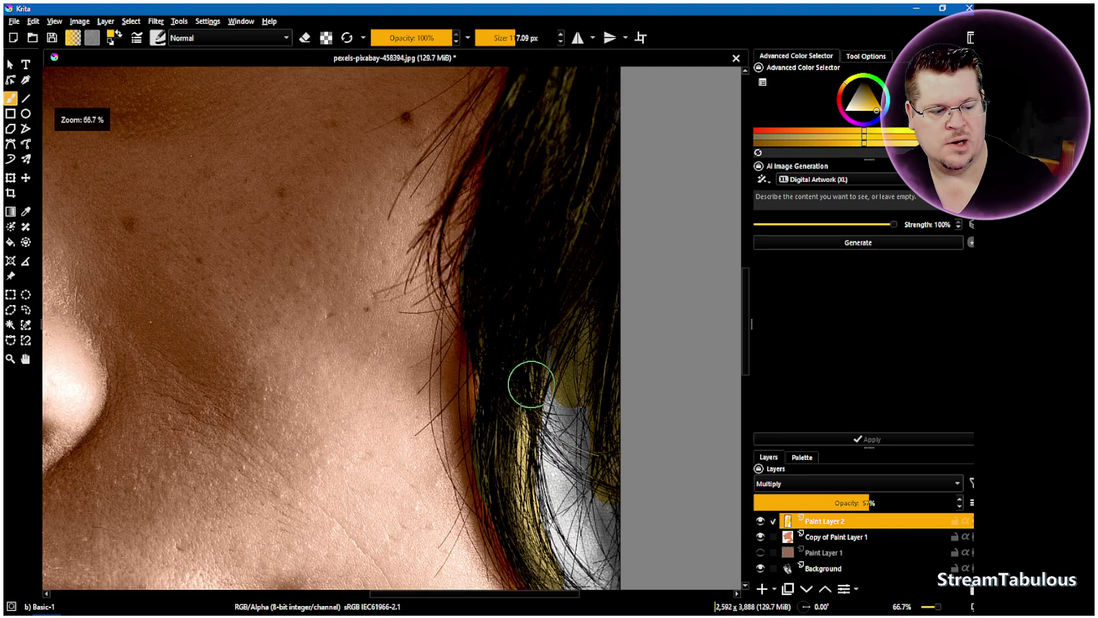
Raise Paint Layer 2 to 94% opacity and set it to Normal blending.
left_click(796, 478)
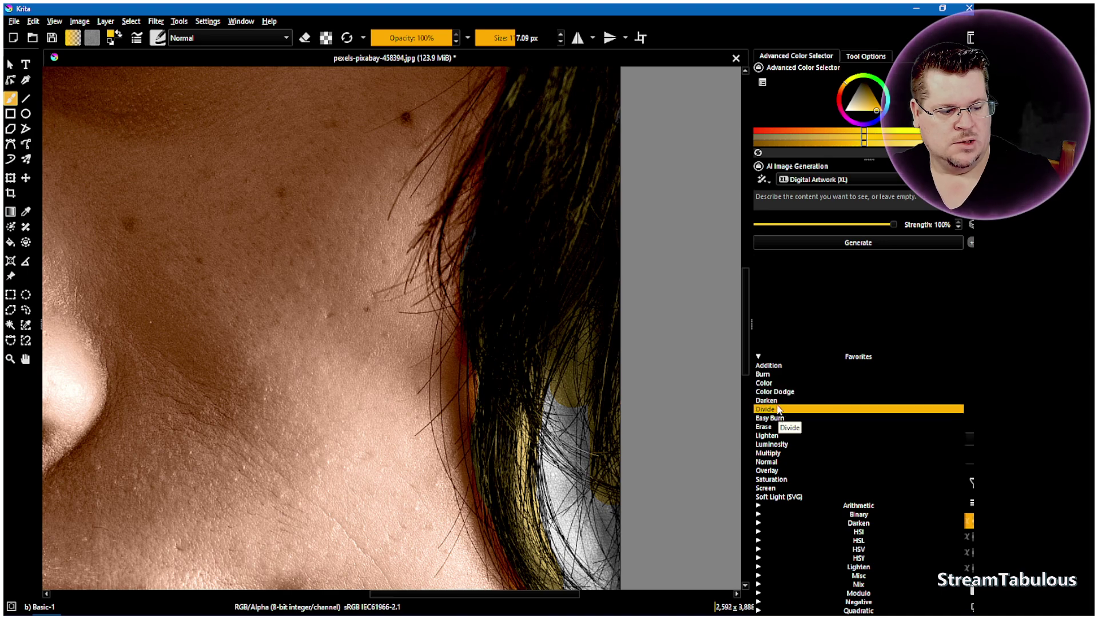
left_click(777, 383)
scroll(572, 350, "down", 3)
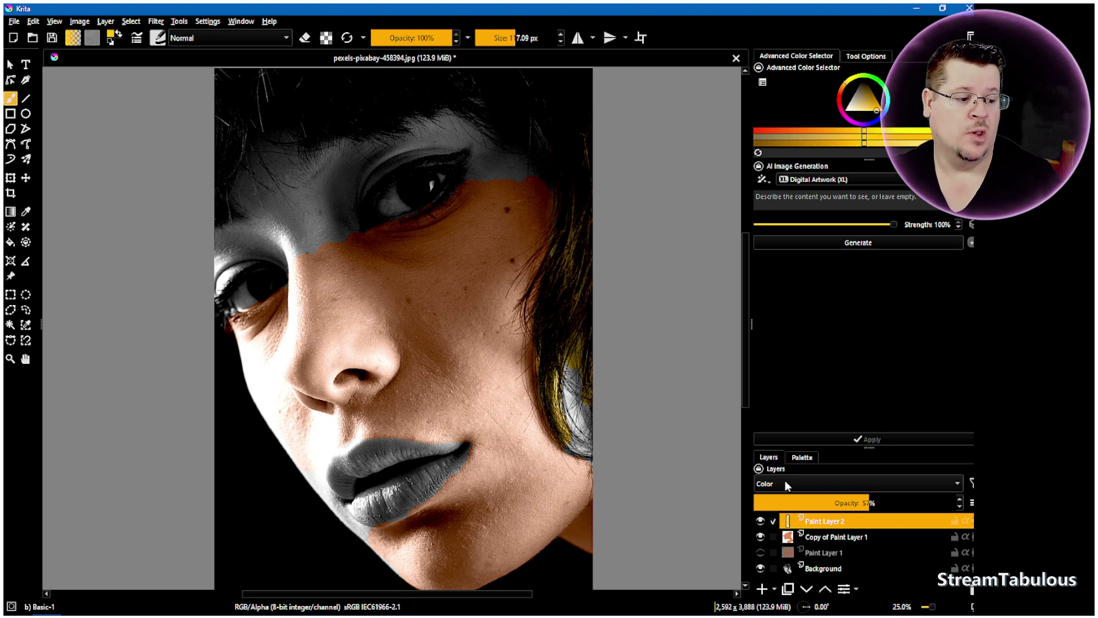
left_click_drag(851, 504, 891, 497)
left_click(785, 481)
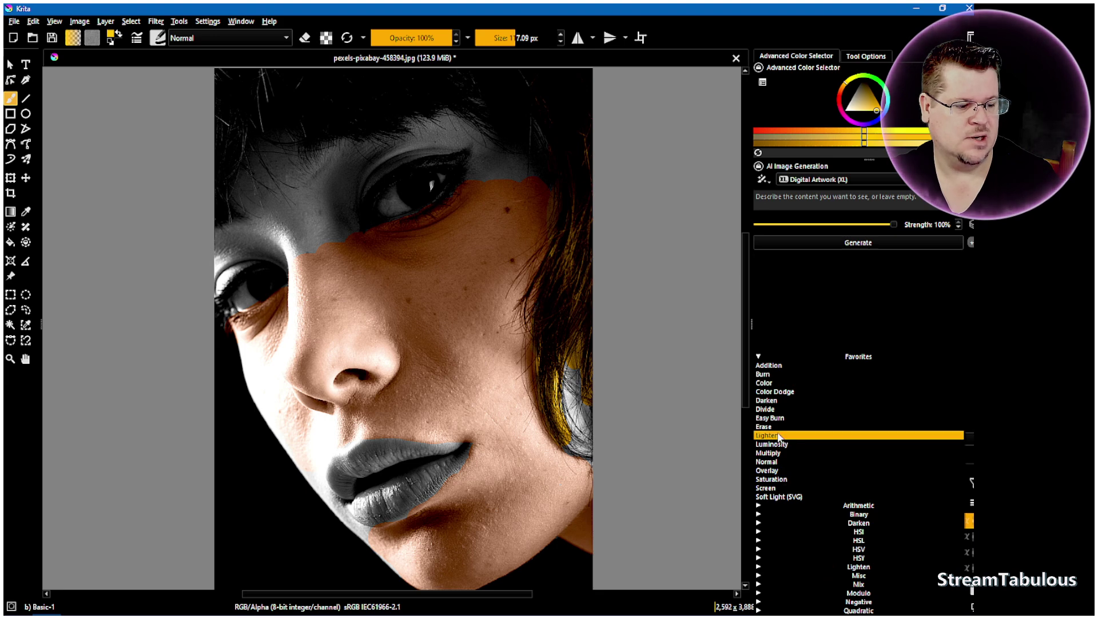
left_click(779, 462)
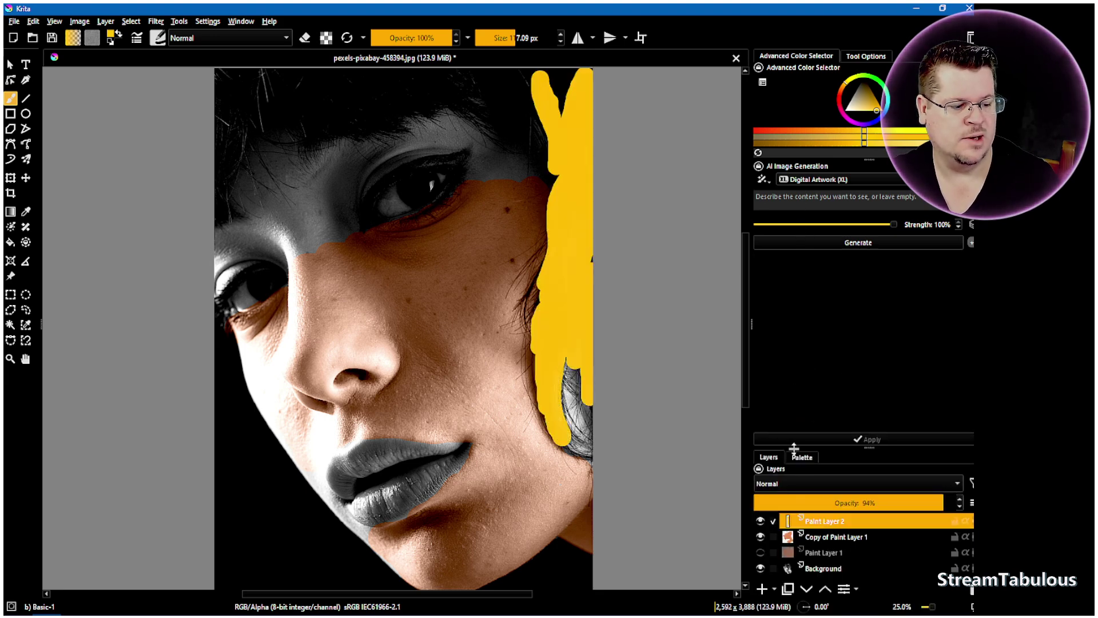
Fill the yellow hair strip with an orange-brown Palette colour using the Fill tool.
left_click(802, 457)
left_click(826, 504)
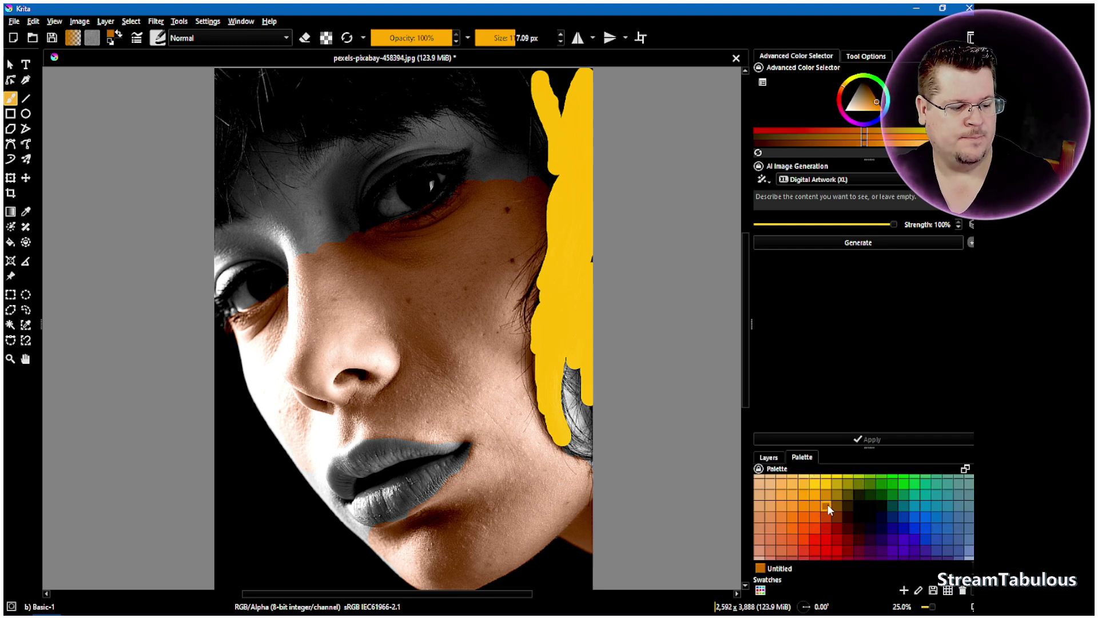
left_click(10, 242)
left_click(575, 292)
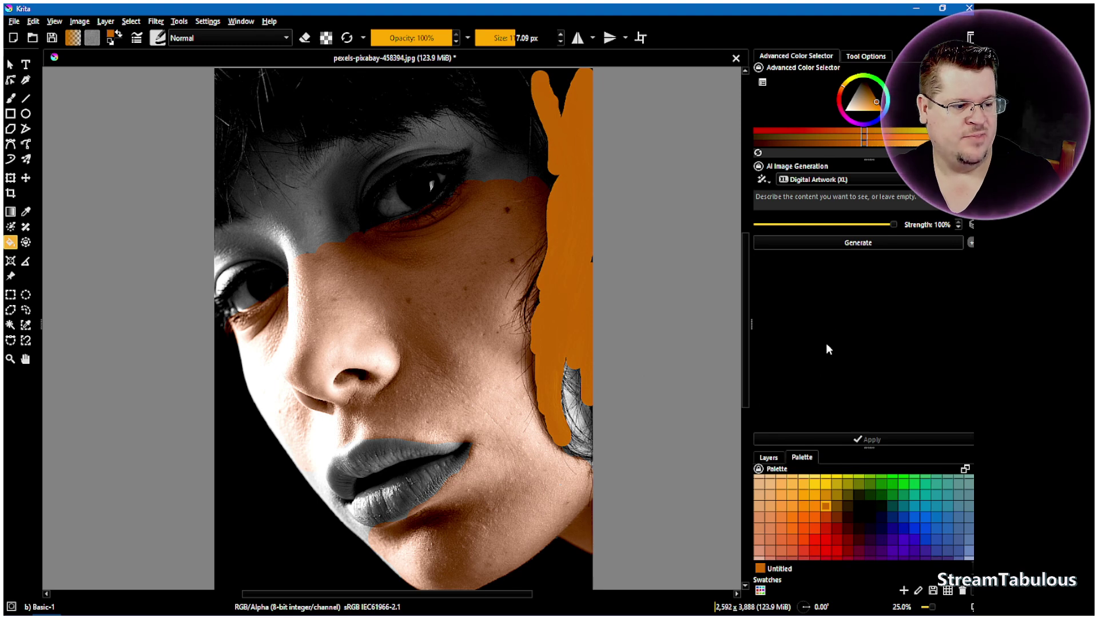
Switch Paint Layer 2 to Easy Burn blending at 65% opacity.
left_click(769, 457)
left_click(806, 487)
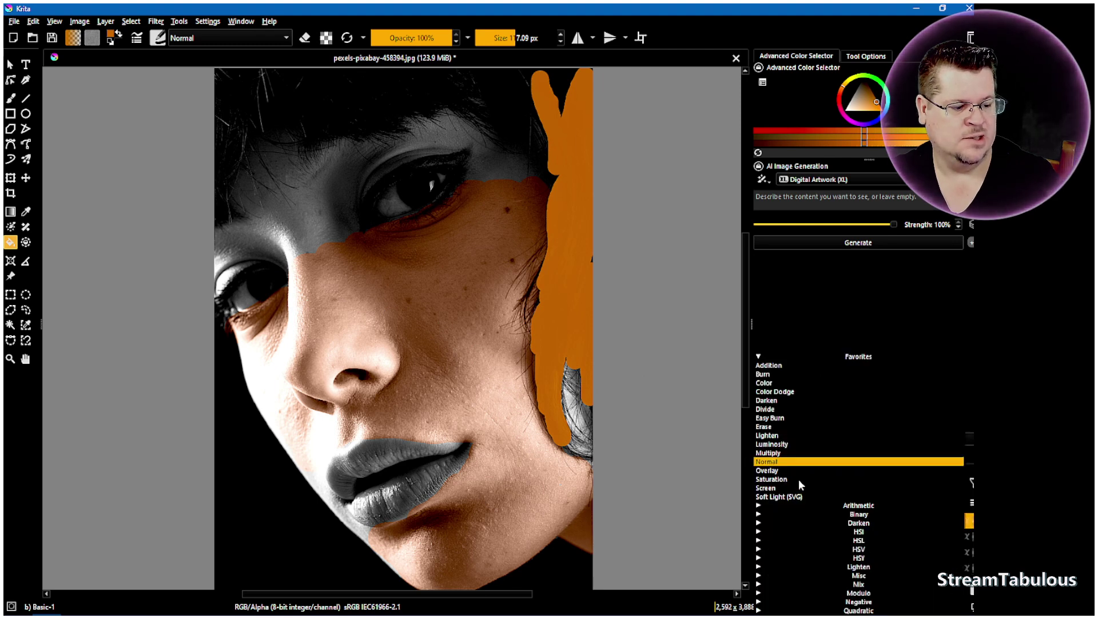
left_click(778, 424)
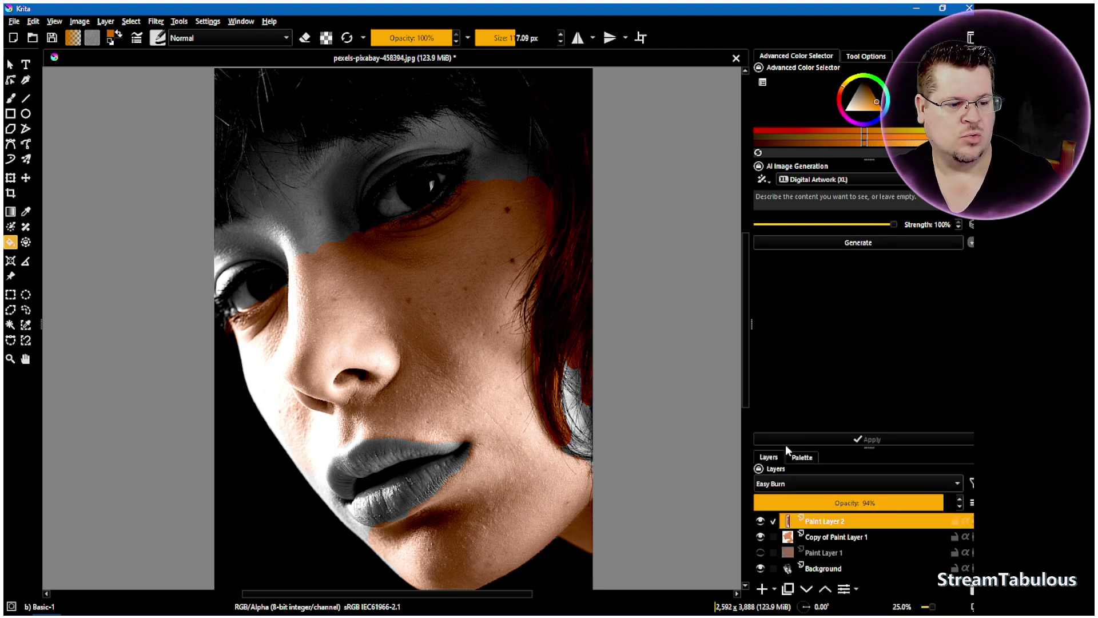
left_click_drag(855, 498, 886, 503)
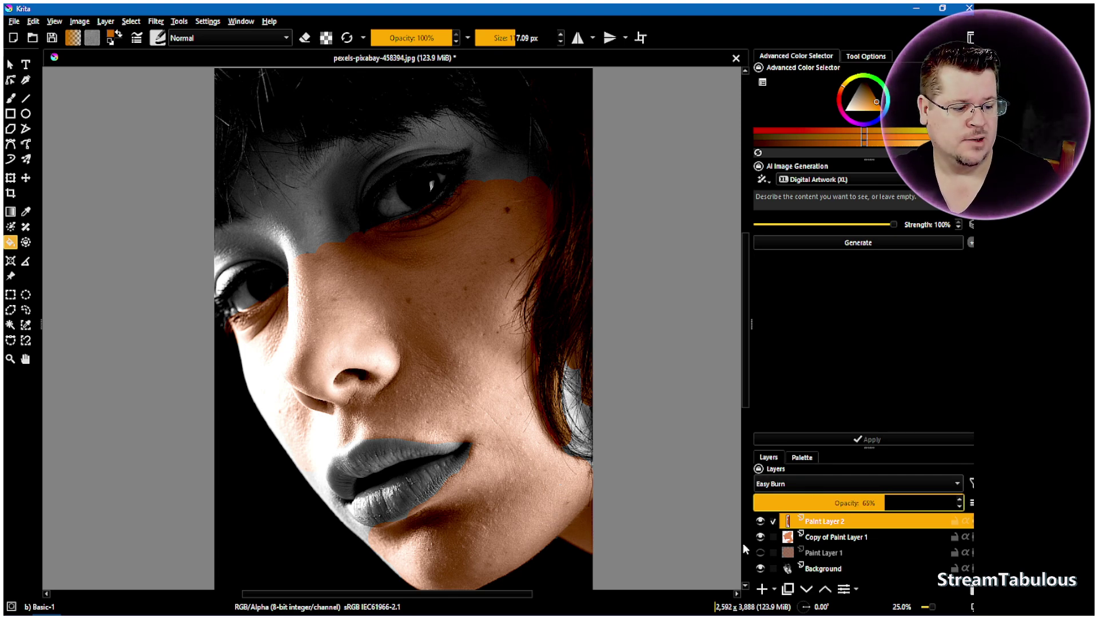
left_click(104, 23)
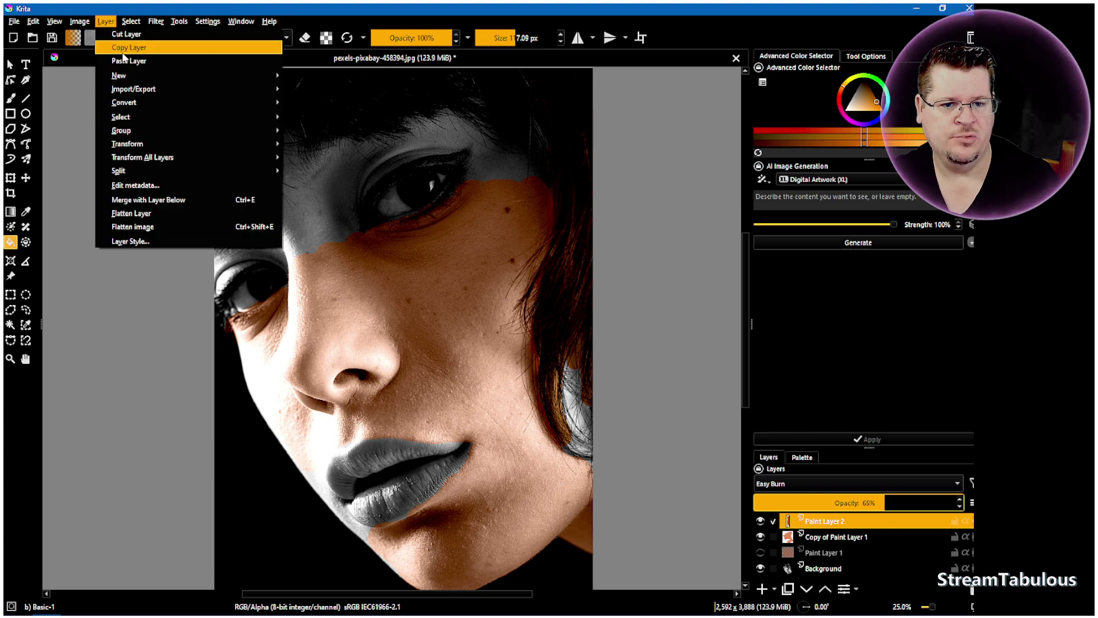
Add a new Paint Layer 3 for the lips and pick red from the Palette.
mouse_move(146, 81)
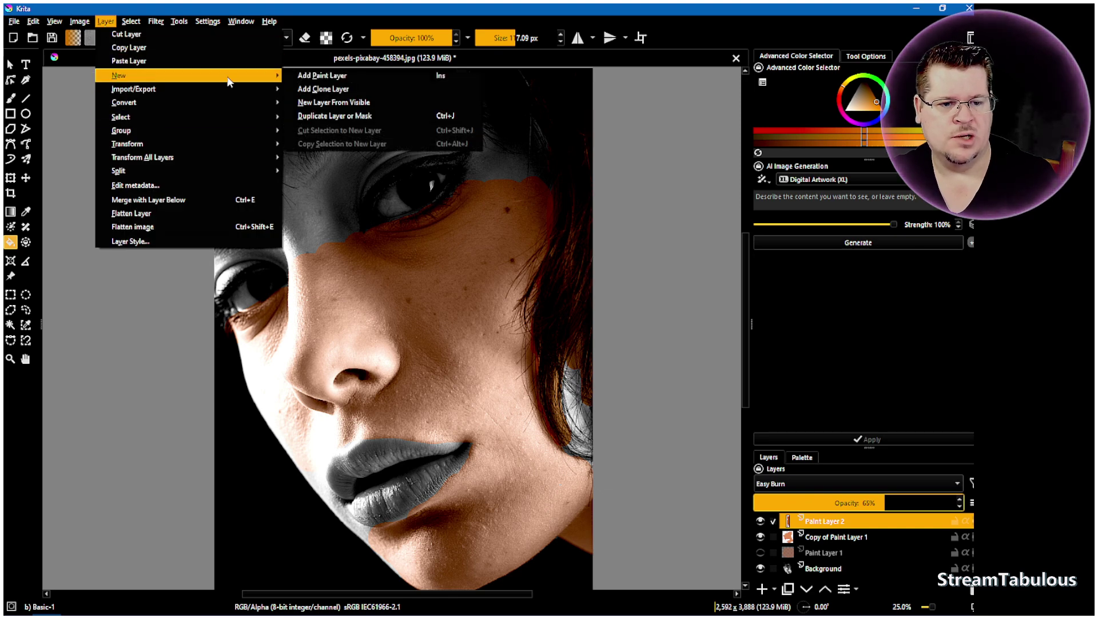
left_click(320, 75)
left_click(804, 457)
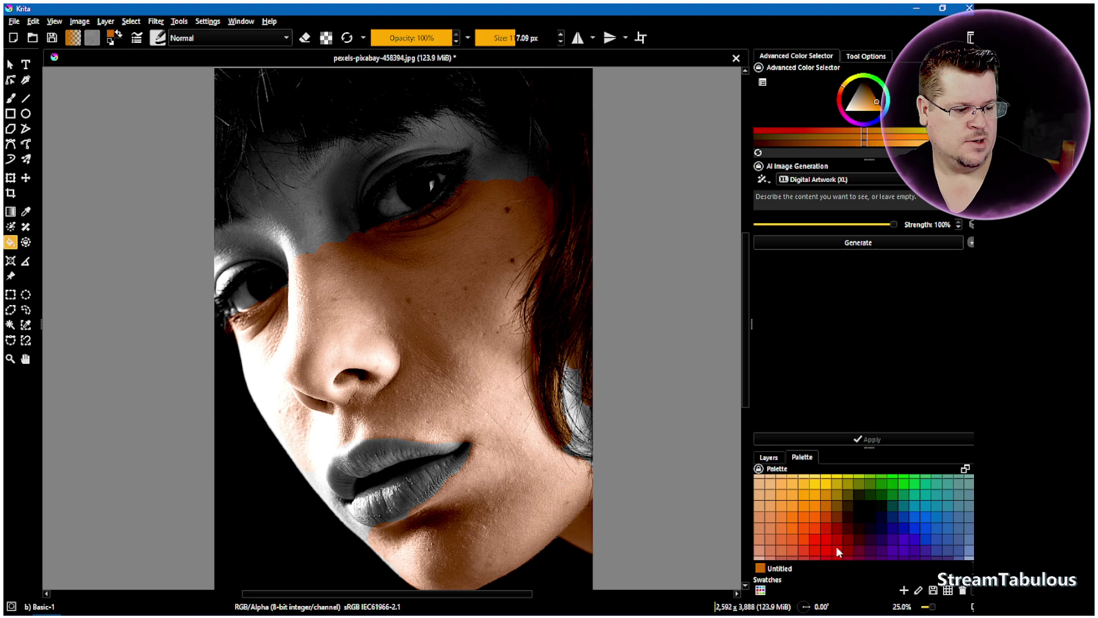
left_click(830, 542)
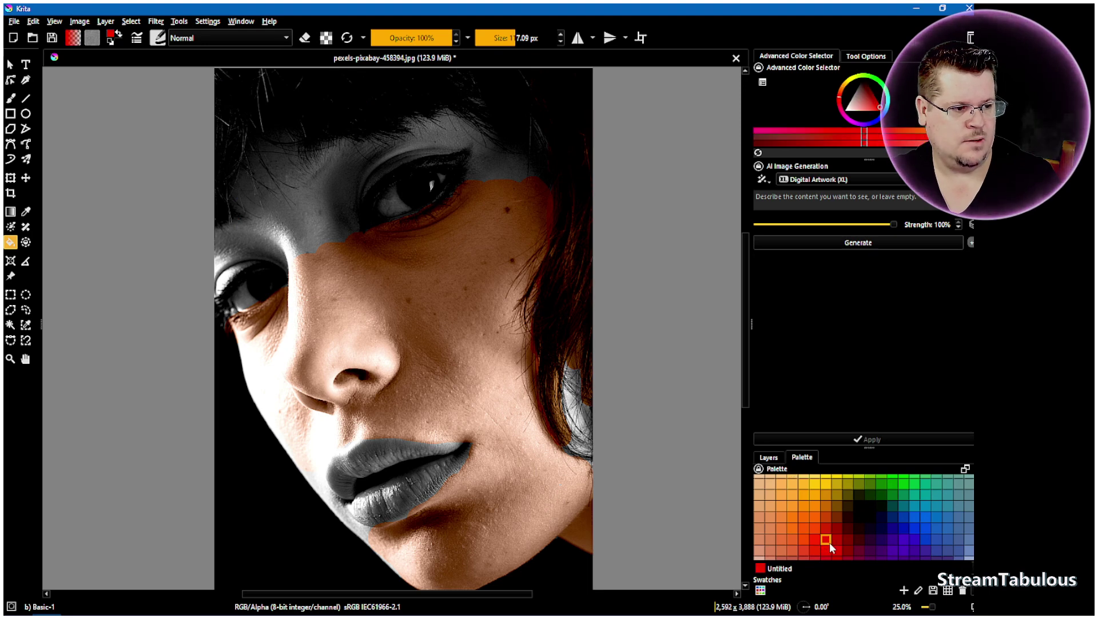
left_click(768, 458)
Paint solid red over the lips with the Freehand Brush and set Easy Burn blending.
scroll(380, 515, "up", 4)
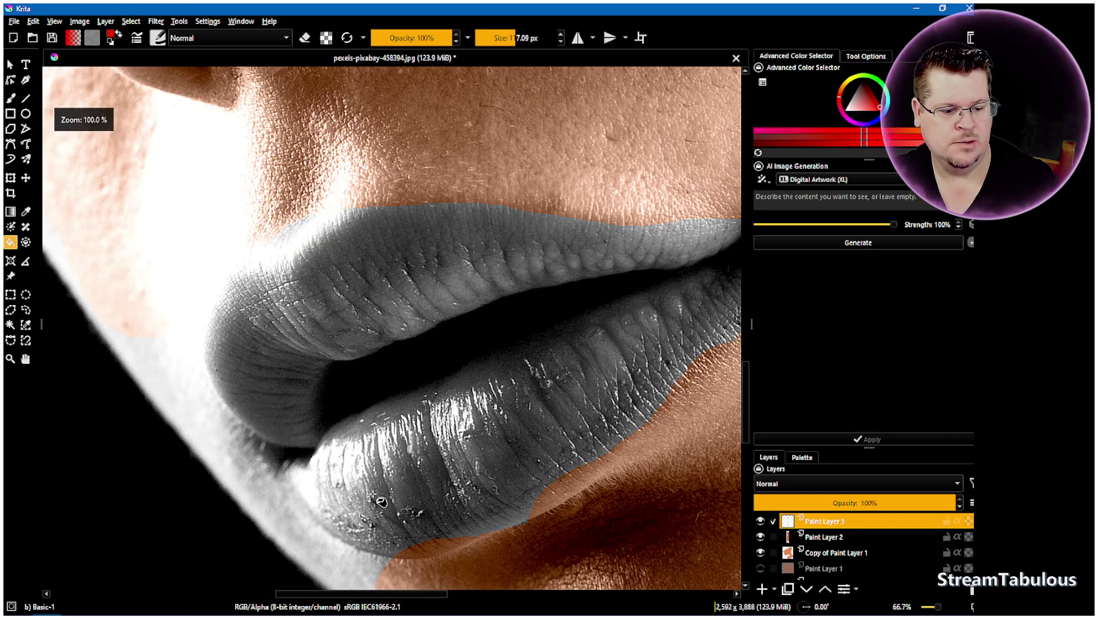
left_click(12, 101)
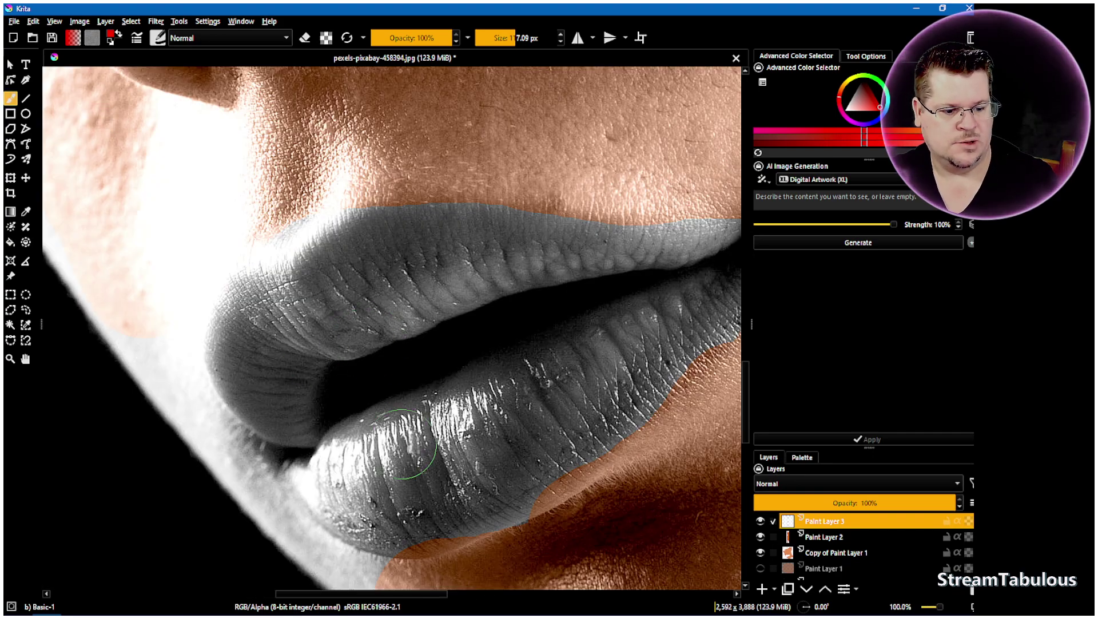
mouse_move(401, 443)
left_mouse_down()
mouse_move(335, 478)
mouse_move(400, 429)
mouse_move(549, 356)
mouse_move(677, 296)
mouse_move(694, 302)
mouse_move(635, 385)
mouse_move(527, 456)
mouse_move(424, 503)
mouse_move(353, 503)
mouse_move(397, 520)
mouse_move(495, 490)
mouse_move(530, 444)
mouse_move(522, 421)
mouse_move(549, 407)
mouse_move(510, 471)
mouse_move(532, 470)
mouse_move(667, 339)
mouse_move(716, 265)
mouse_move(682, 250)
mouse_move(422, 235)
mouse_move(309, 275)
mouse_move(263, 363)
mouse_move(277, 406)
mouse_move(297, 345)
mouse_move(508, 267)
mouse_move(363, 253)
mouse_move(253, 331)
mouse_move(247, 379)
mouse_move(587, 477)
left_mouse_up()
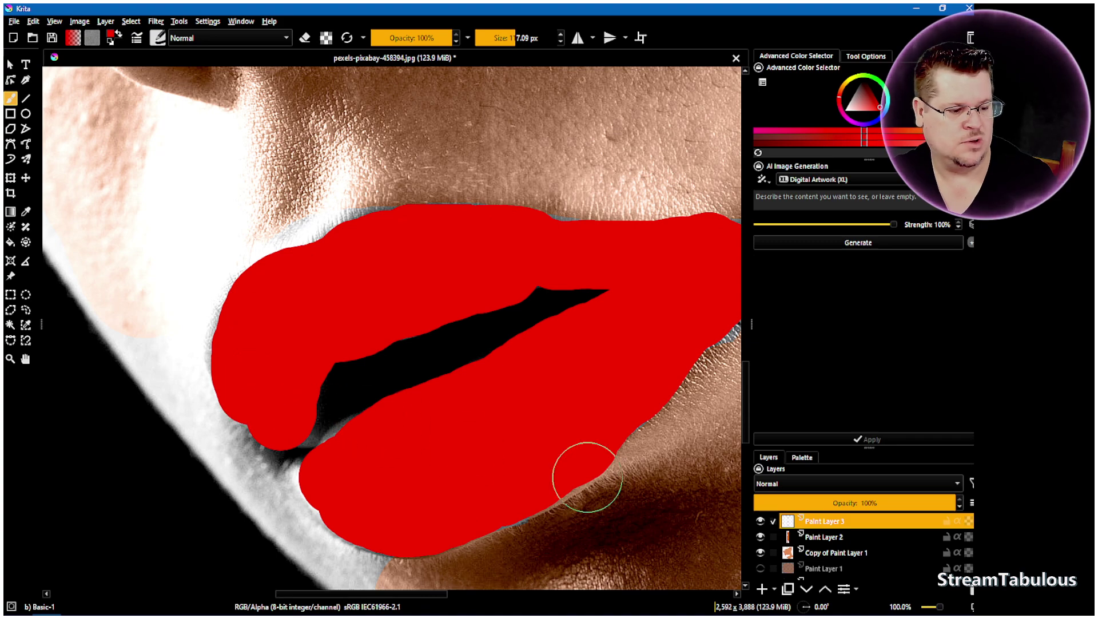
left_click(826, 481)
left_click(795, 420)
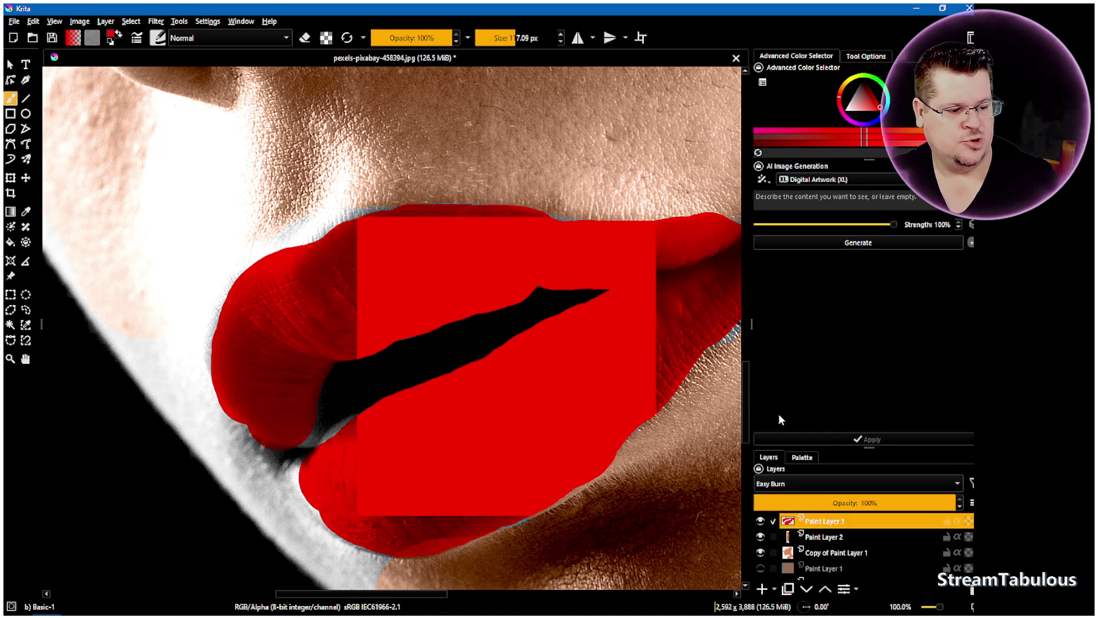
scroll(572, 400, "down", 2)
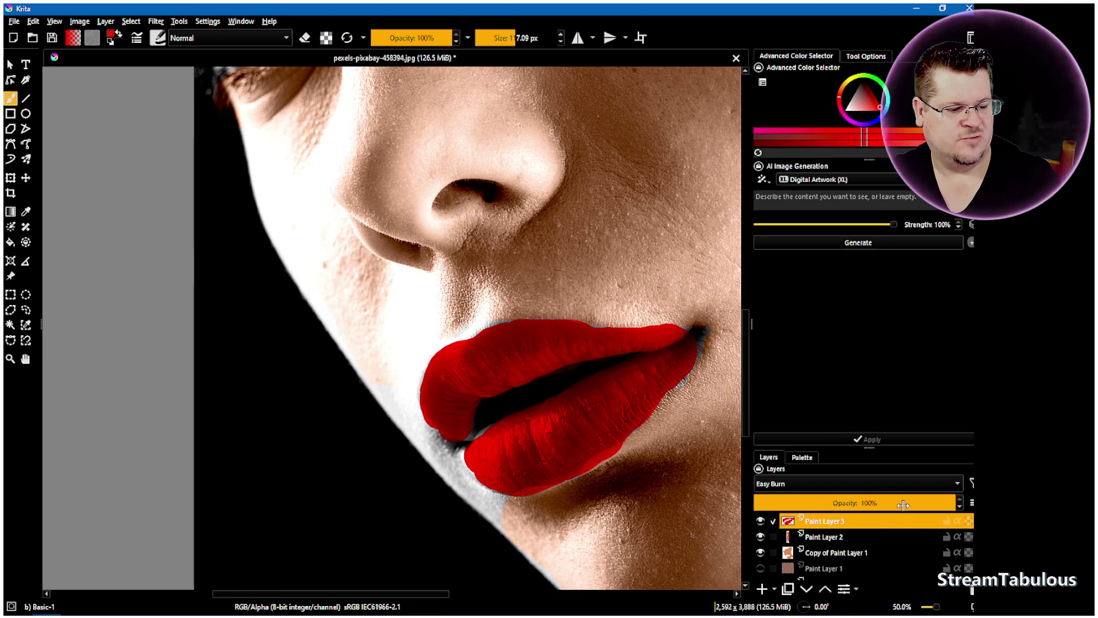
Set Paint Layer 3 to Color blending and lower its opacity to about 45%.
left_click(884, 503)
left_click_drag(868, 503, 962, 502)
left_click(804, 480)
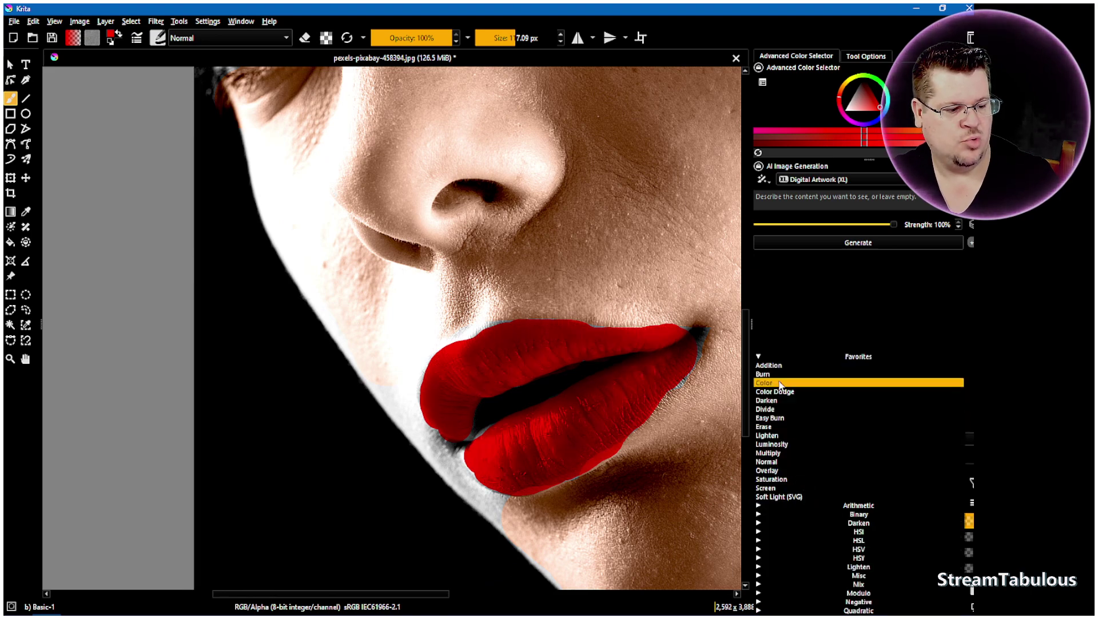
left_click(765, 383)
left_click_drag(925, 503, 888, 504)
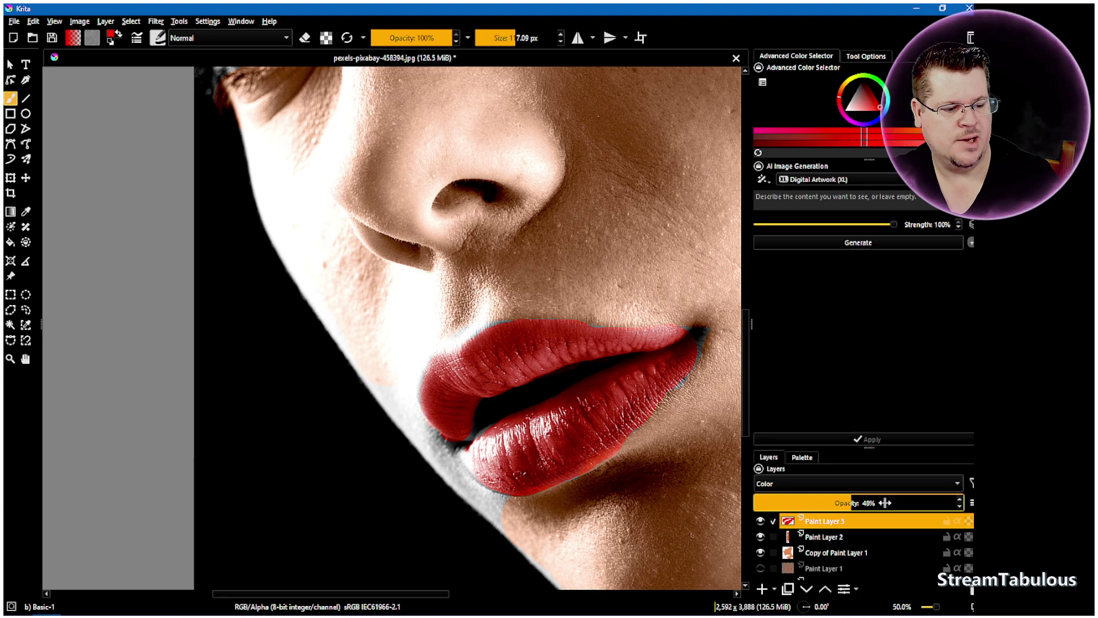
left_click_drag(885, 502, 882, 503)
scroll(504, 438, "up", 3)
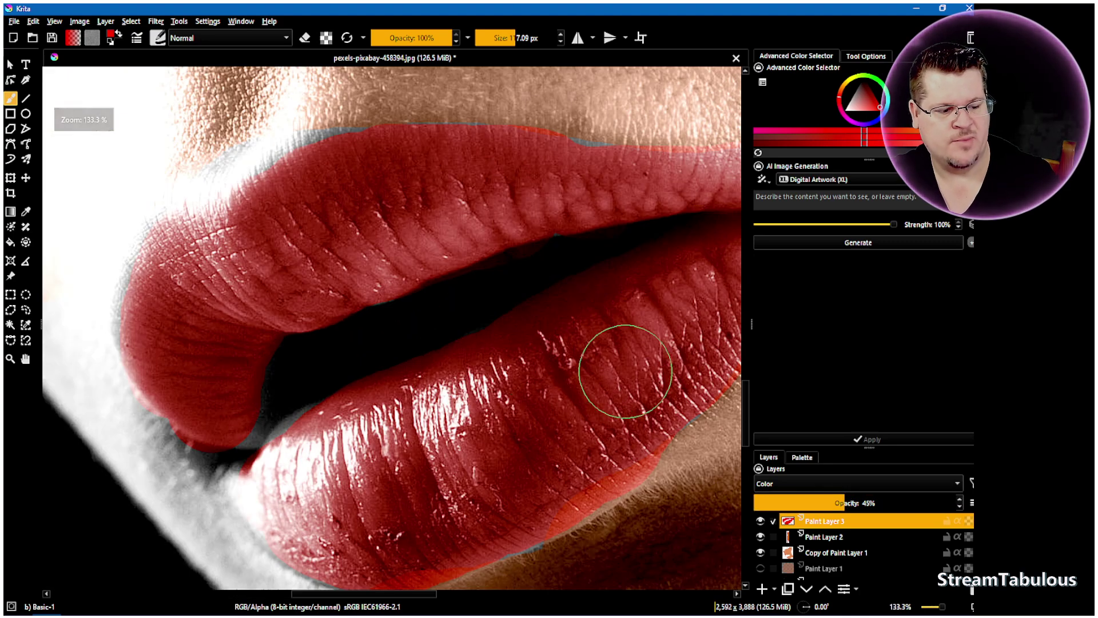
scroll(551, 379, "down", 6)
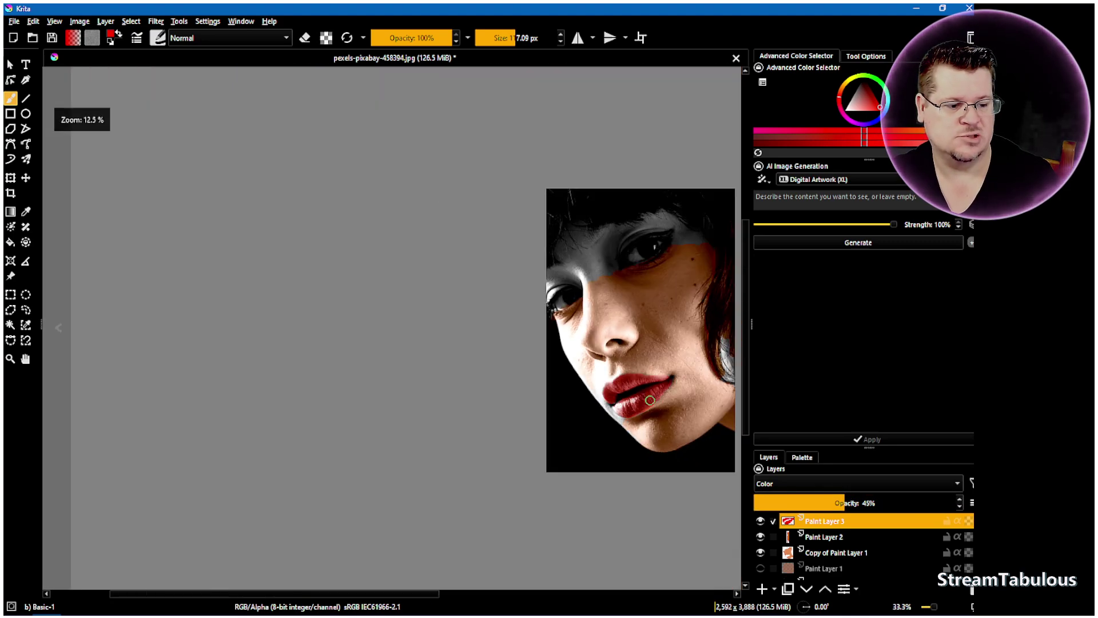
scroll(684, 381, "up", 2)
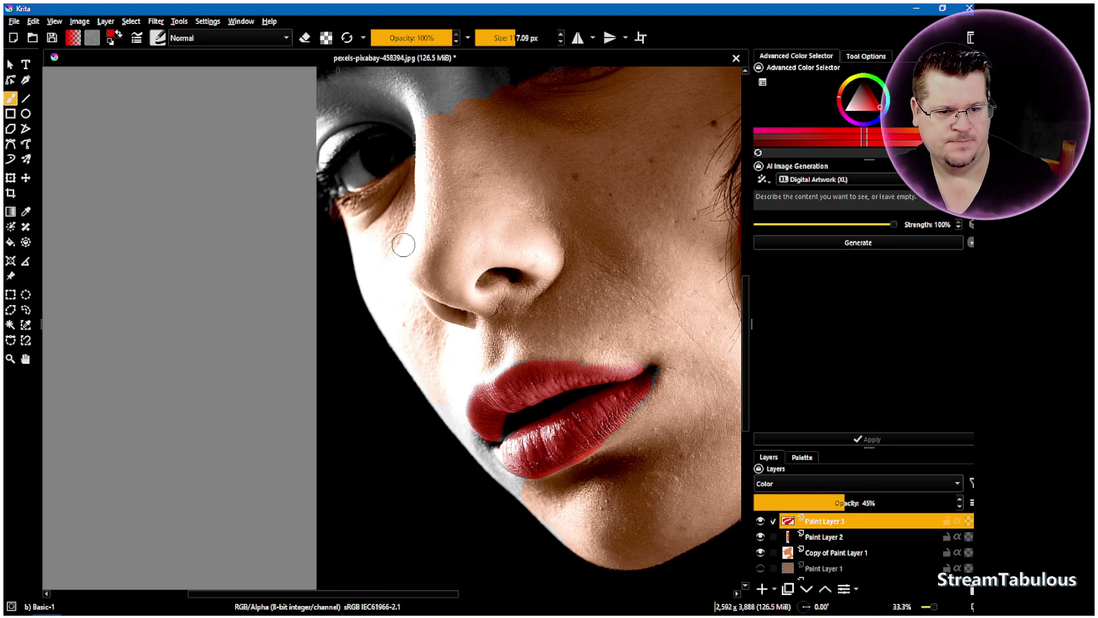
Browse the brush preset list looking for a blending brush.
left_click(198, 38)
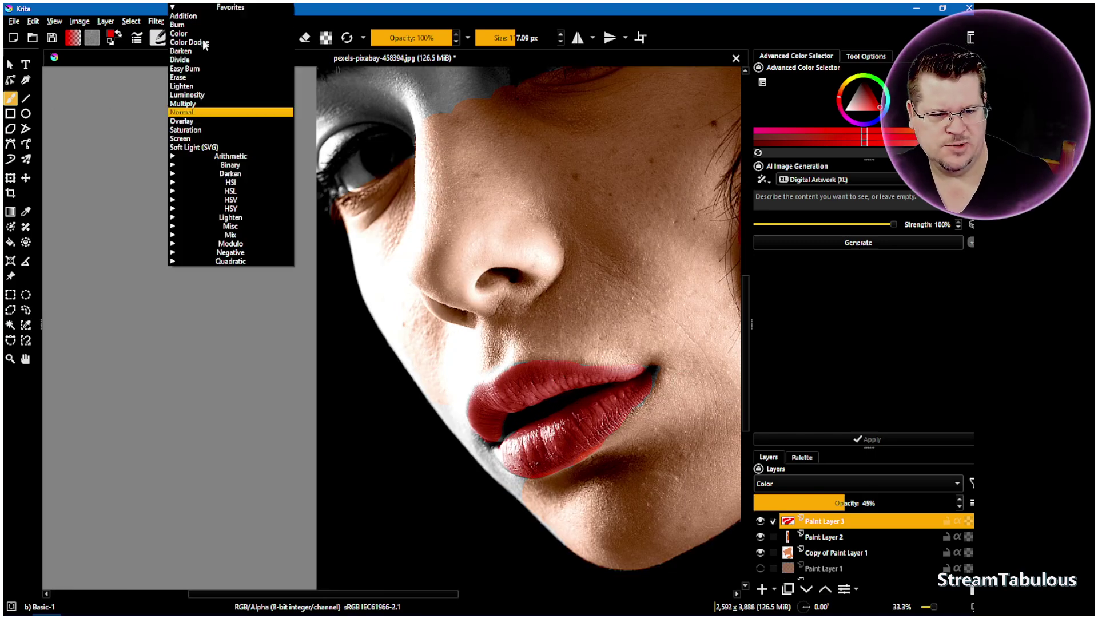
left_click(158, 38)
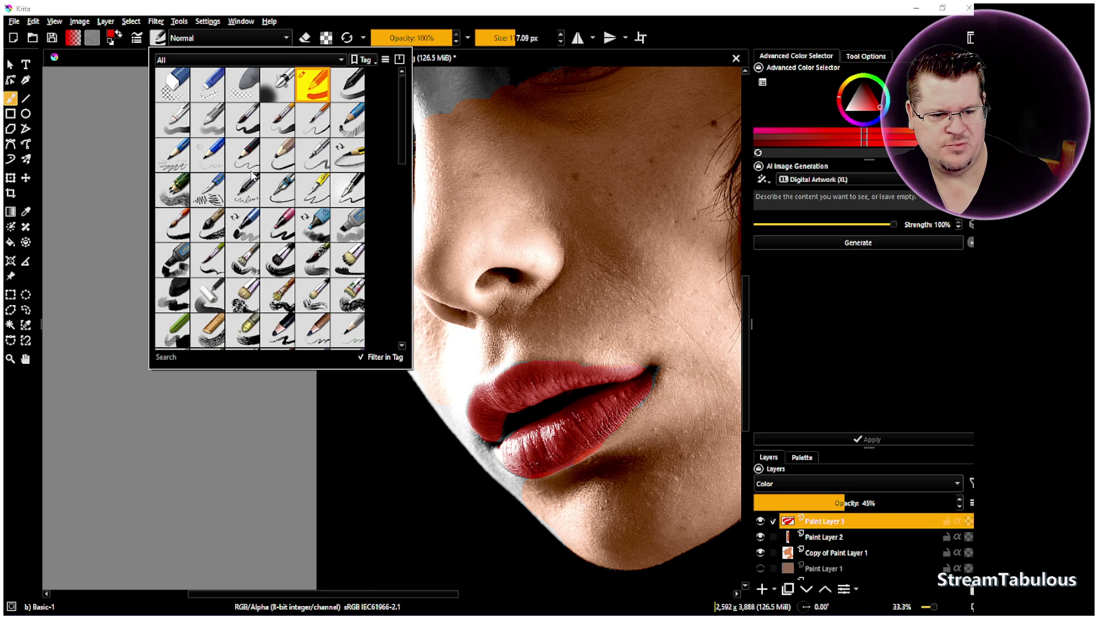
scroll(262, 205, "down", 3)
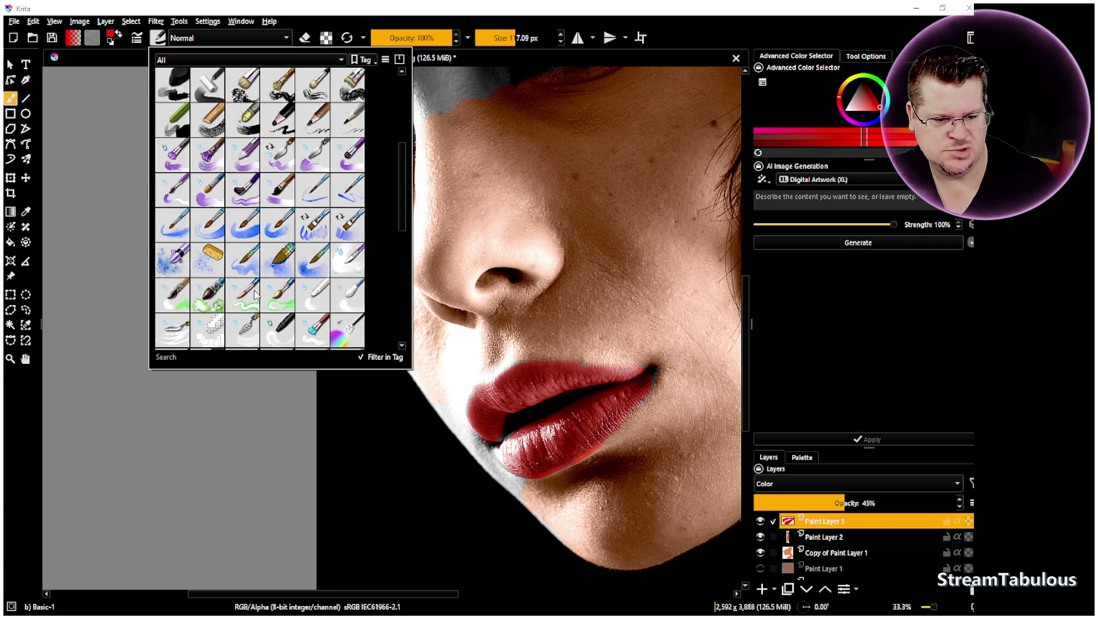
mouse_move(255, 295)
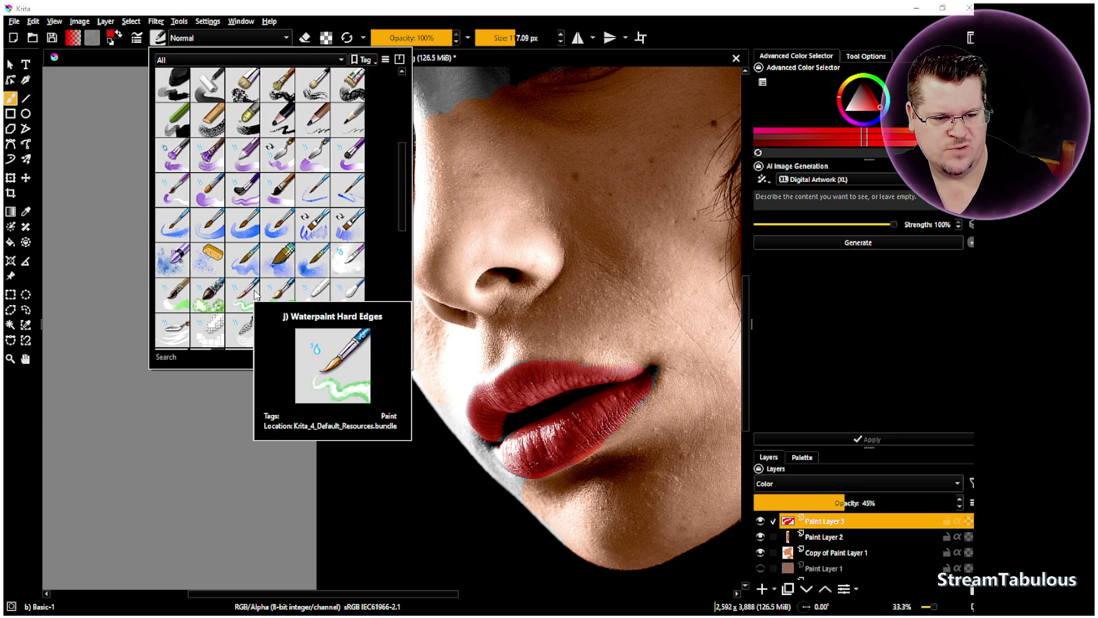
mouse_move(339, 273)
mouse_move(203, 288)
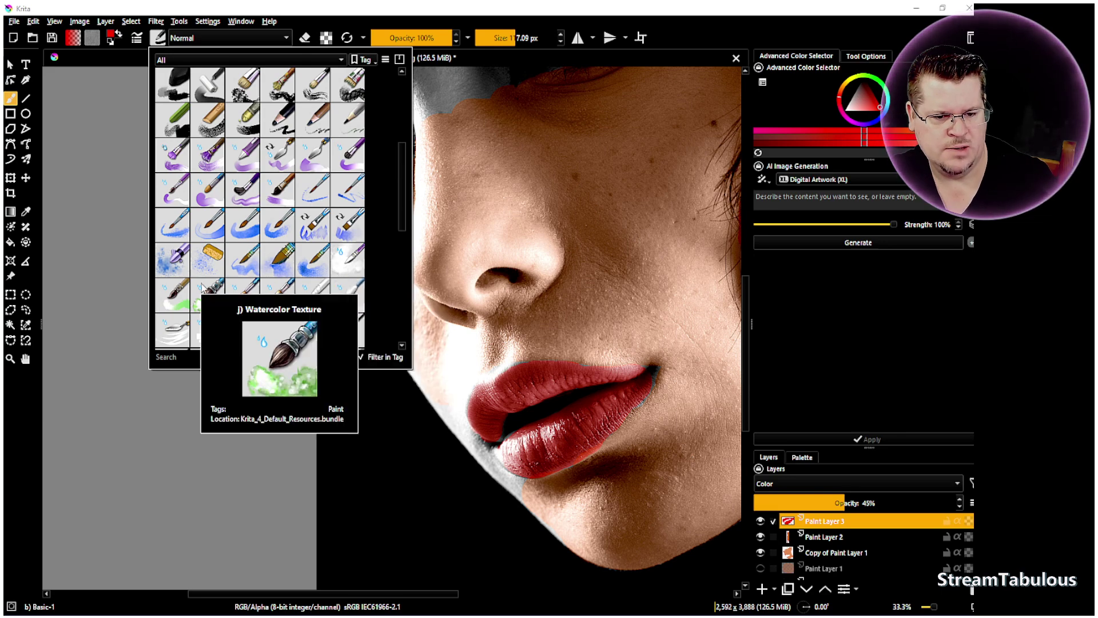
scroll(203, 288, "down", 3)
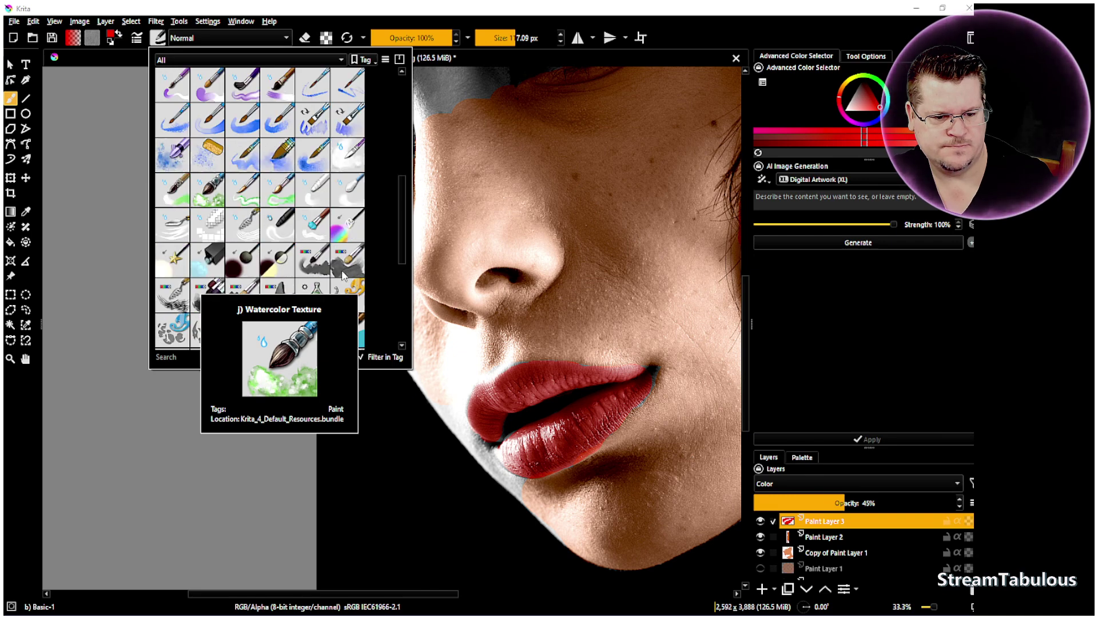
scroll(344, 276, "down", 3)
mouse_move(347, 295)
scroll(346, 295, "down", 4)
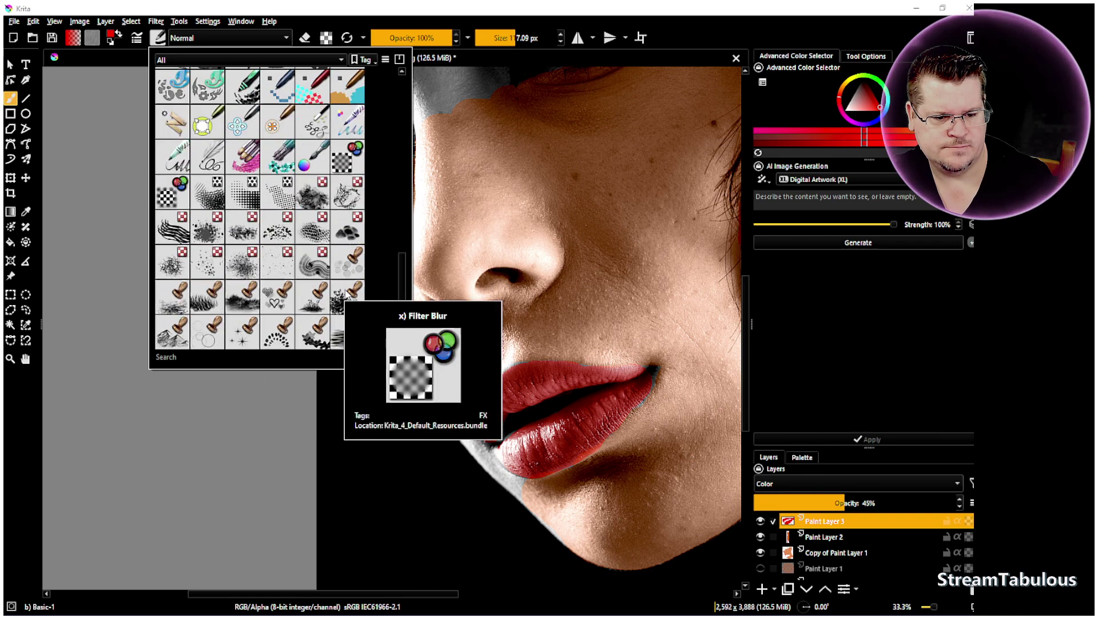
Search the presets for 'blen' and select the Blender Basic preset.
left_click(188, 358)
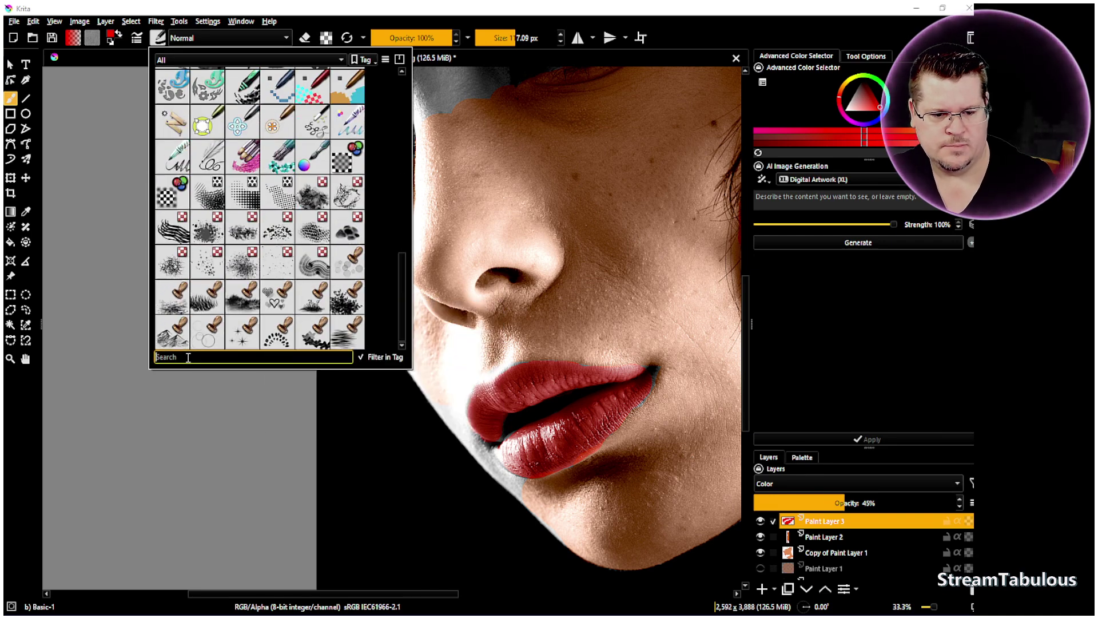
type("blen")
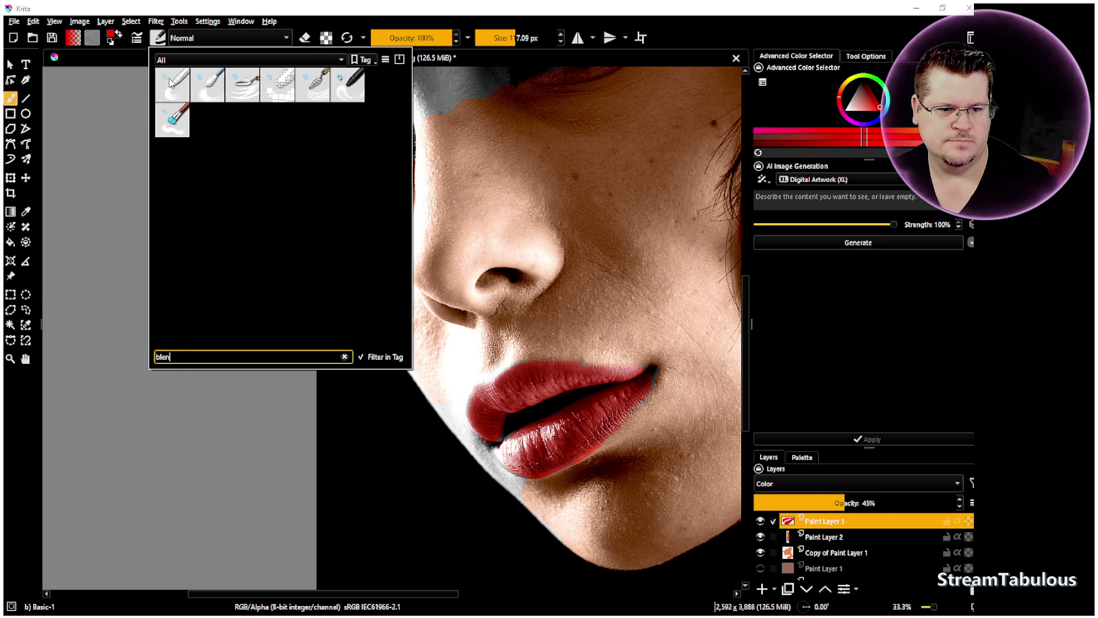
mouse_move(171, 83)
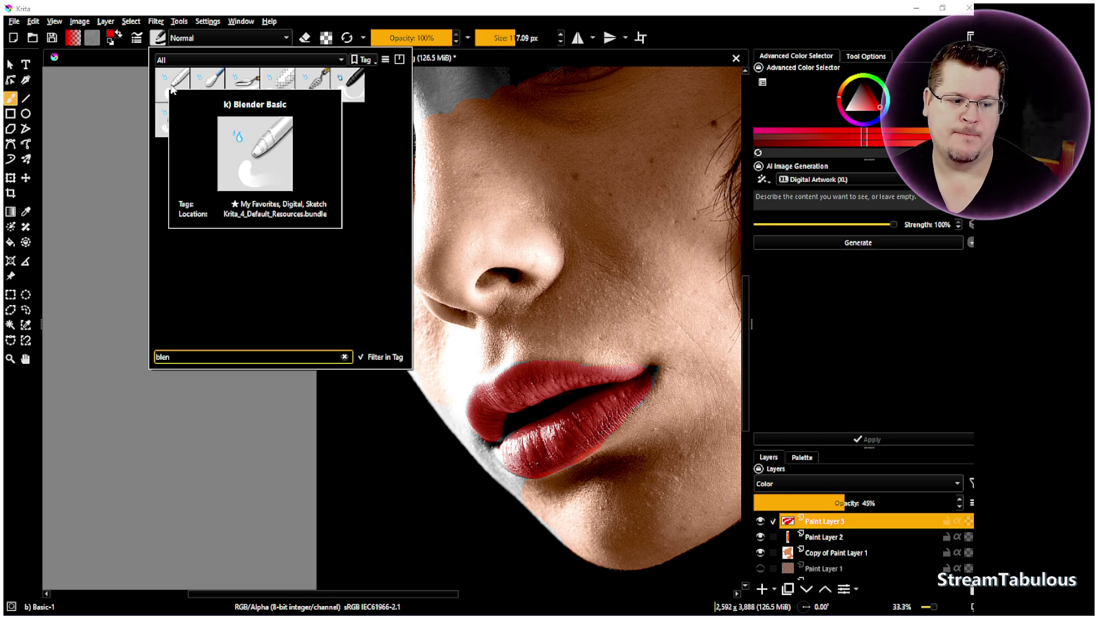
left_click(174, 89)
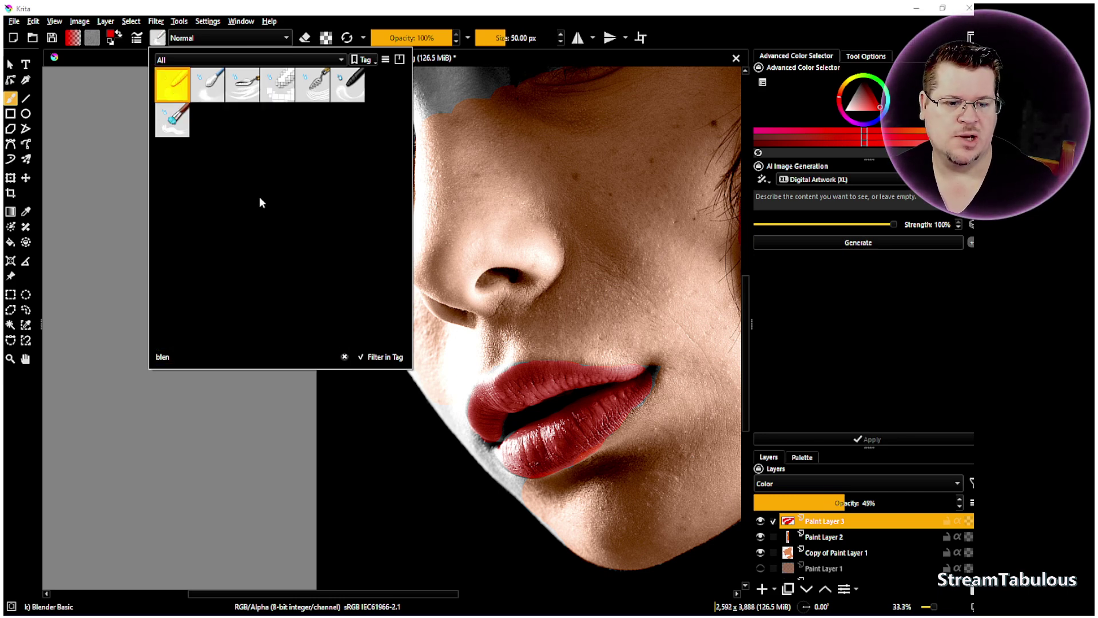
left_click(689, 22)
Blend red along the upper lip edge, then hide Paint Layer 2 and shrink the brush.
scroll(692, 400, "up", 4)
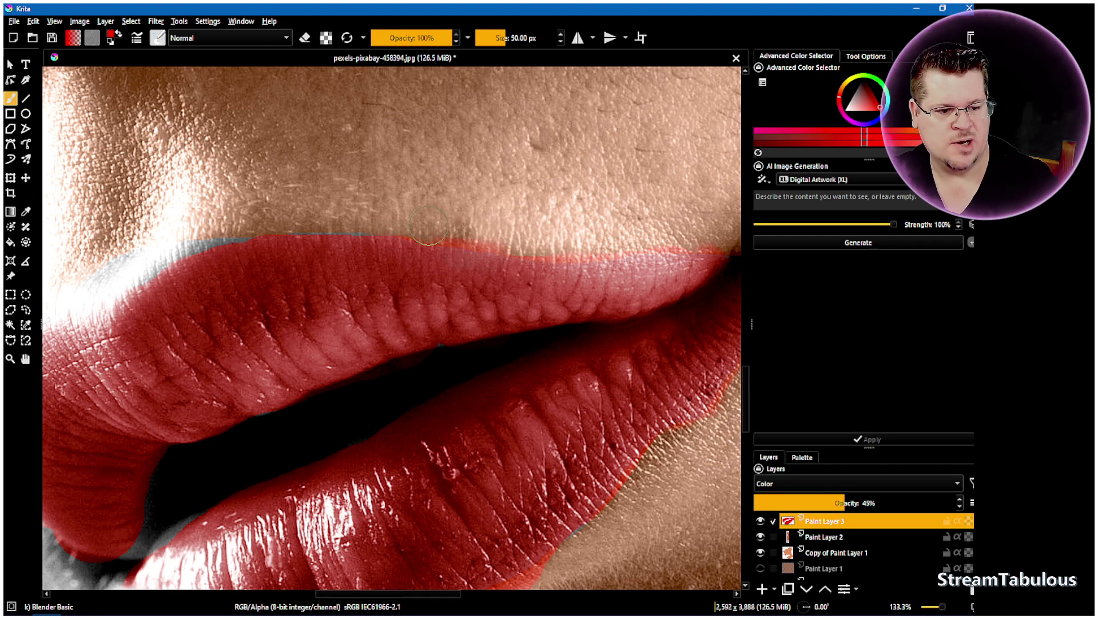
mouse_move(479, 233)
left_mouse_down()
mouse_move(570, 246)
mouse_move(675, 239)
left_mouse_up()
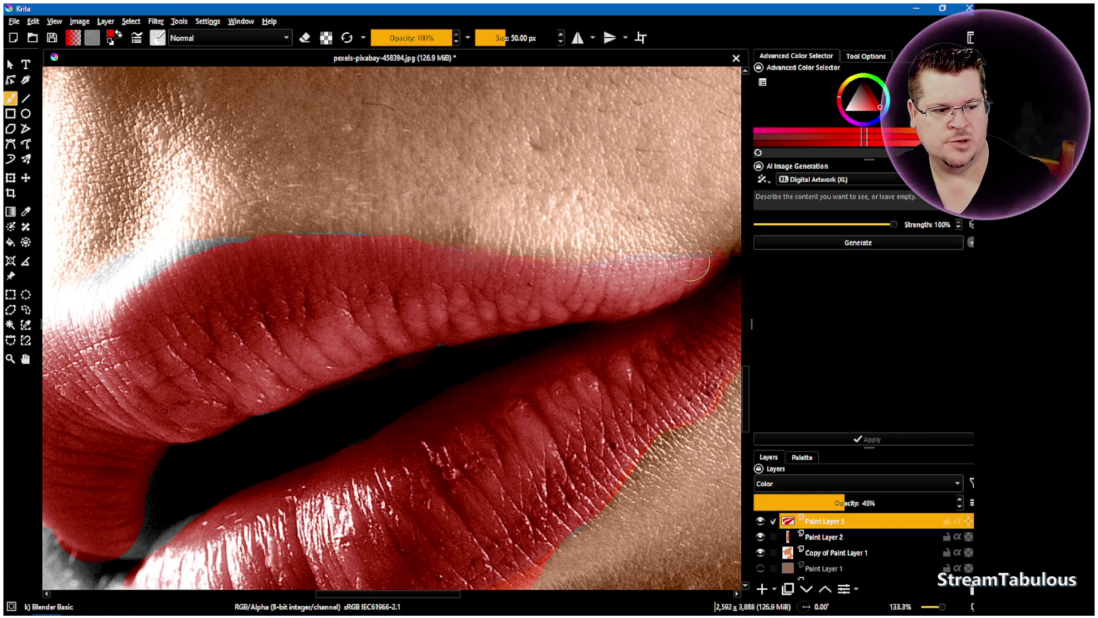
key("plus")
key("plus")
key("plus")
left_click(760, 537)
key("bracketleft")
key("bracketleft")
key("bracketleft")
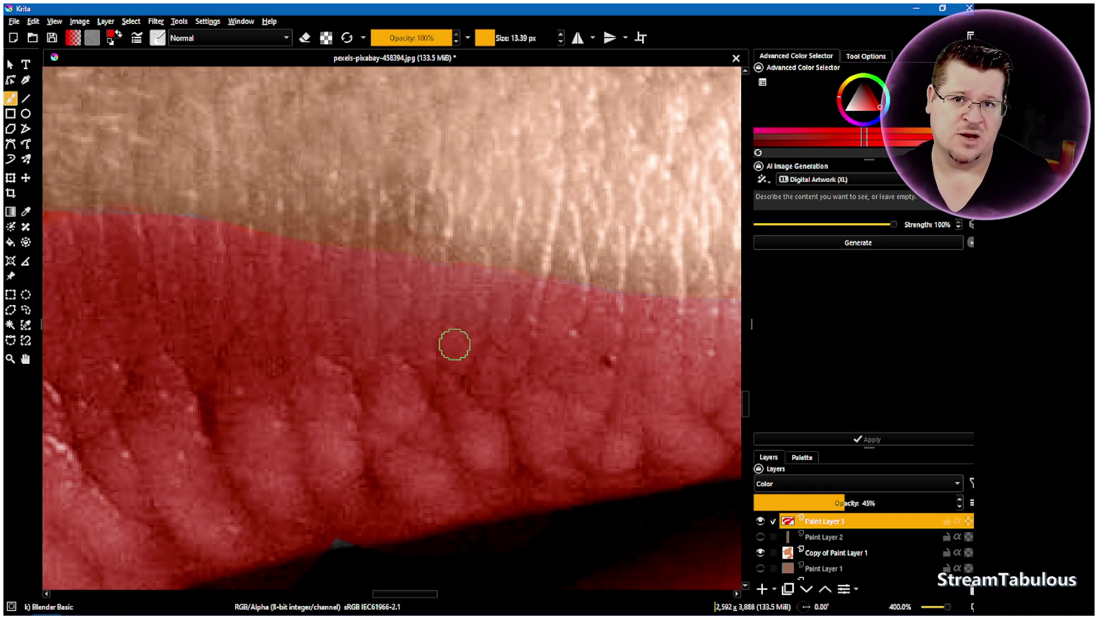
Blend the red into the grey strips along the lips' right corner.
scroll(455, 340, "down", 3)
scroll(661, 343, "up", 4)
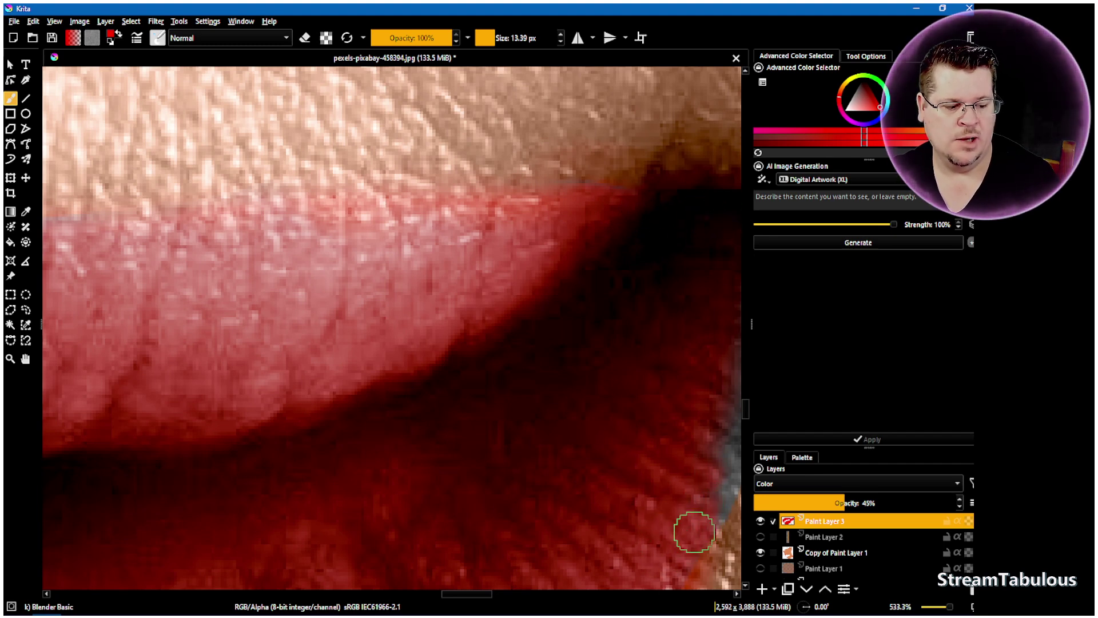
left_click_drag(715, 500, 725, 440)
scroll(725, 440, "down", 1)
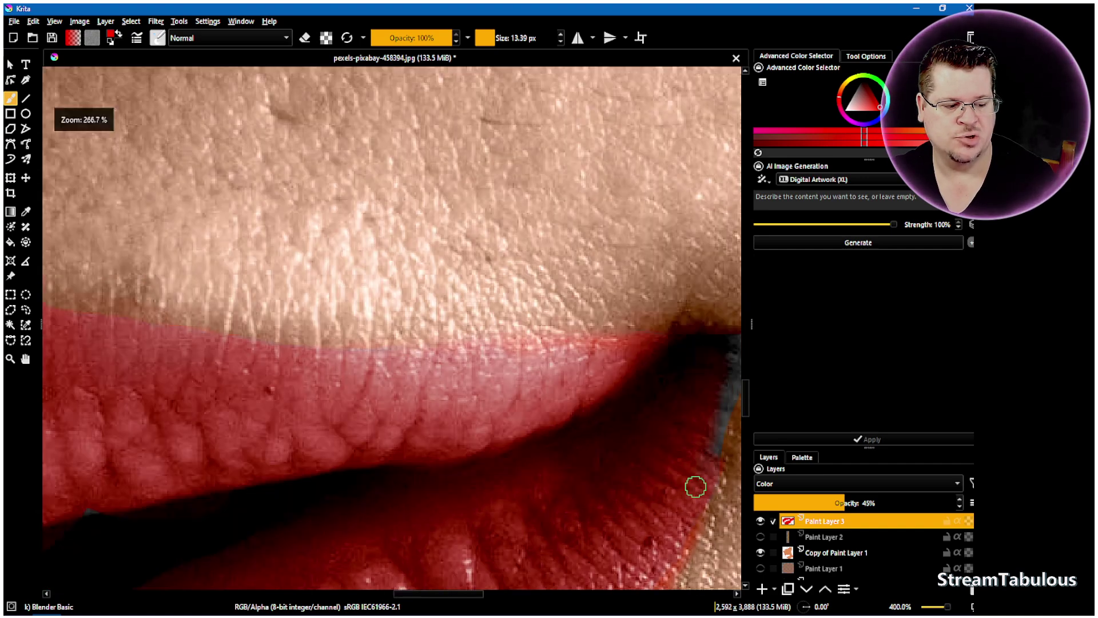
mouse_move(688, 463)
left_mouse_down()
mouse_move(699, 434)
mouse_move(676, 457)
mouse_move(709, 381)
left_mouse_up()
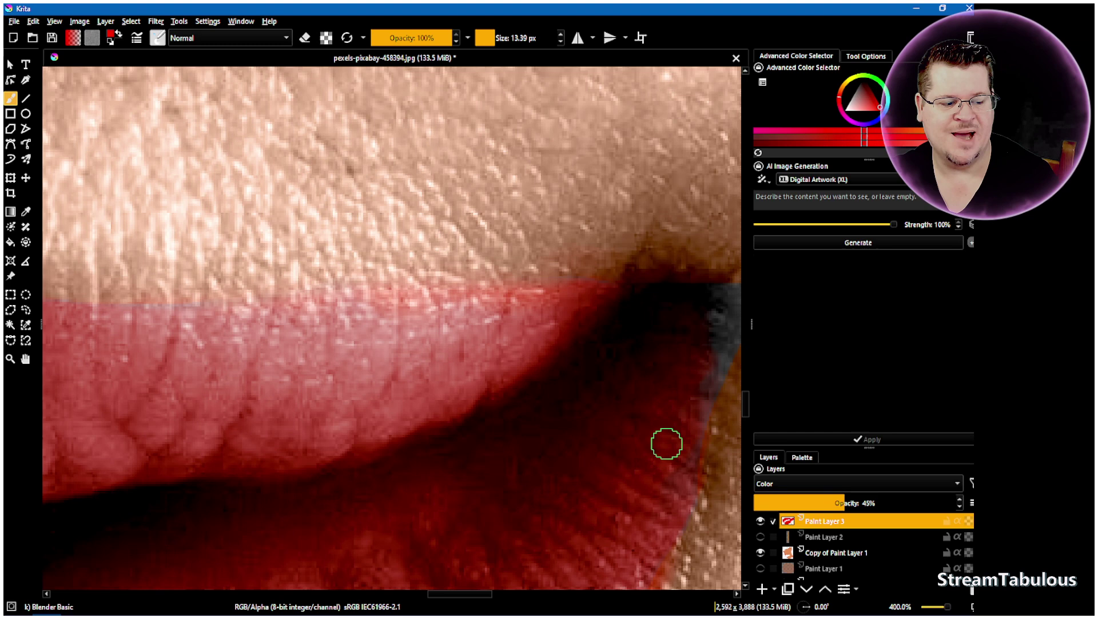
mouse_move(667, 443)
left_mouse_down()
mouse_move(721, 353)
mouse_move(684, 362)
mouse_move(734, 309)
mouse_move(681, 379)
mouse_move(738, 316)
mouse_move(657, 376)
mouse_move(711, 319)
mouse_move(703, 351)
mouse_move(729, 331)
mouse_move(734, 303)
mouse_move(703, 336)
mouse_move(732, 295)
mouse_move(702, 320)
mouse_move(711, 294)
mouse_move(689, 307)
mouse_move(679, 293)
mouse_move(662, 303)
mouse_move(673, 292)
mouse_move(713, 302)
mouse_move(698, 285)
mouse_move(684, 315)
mouse_move(675, 294)
mouse_move(625, 293)
mouse_move(642, 320)
mouse_move(626, 288)
mouse_move(608, 293)
mouse_move(706, 319)
mouse_move(724, 301)
mouse_move(723, 361)
left_mouse_up()
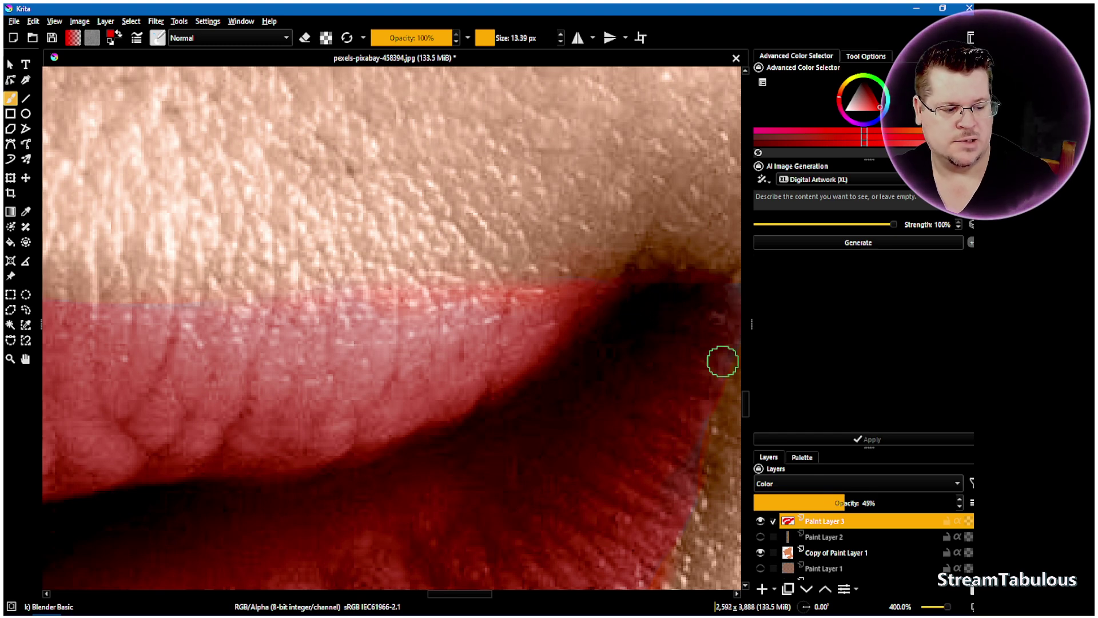
Paint skin colour over the dark lip corner on Copy of Paint Layer 1.
left_click(818, 553)
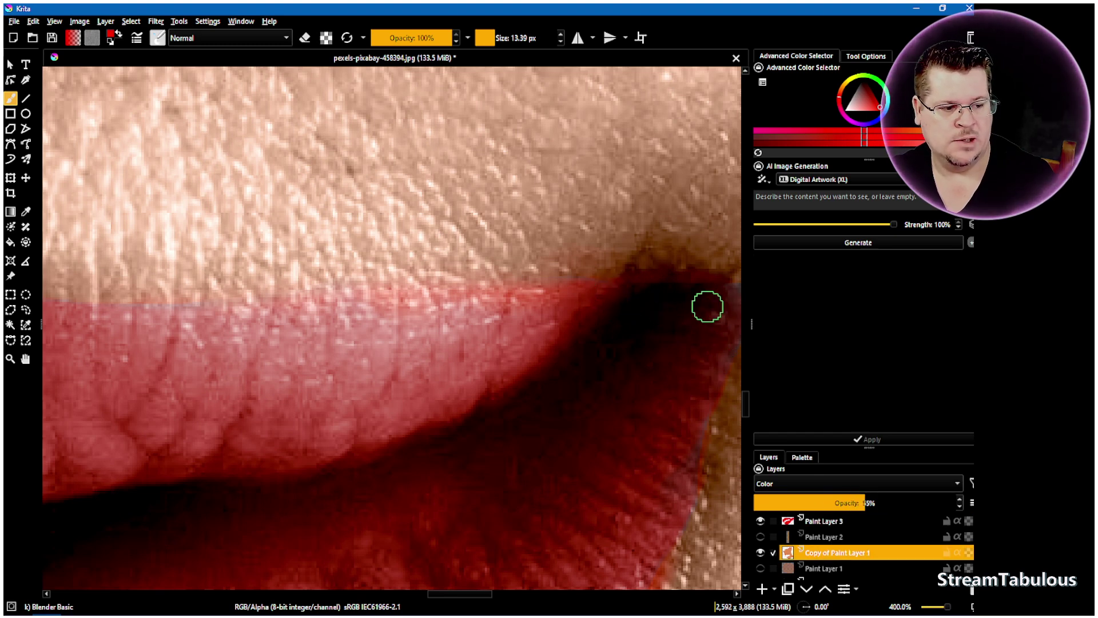
mouse_move(708, 307)
left_mouse_down()
mouse_move(676, 284)
mouse_move(713, 294)
mouse_move(707, 286)
mouse_move(684, 304)
mouse_move(667, 284)
mouse_move(659, 305)
mouse_move(632, 287)
mouse_move(659, 292)
mouse_move(636, 284)
mouse_move(616, 299)
mouse_move(627, 286)
mouse_move(650, 289)
mouse_move(650, 273)
mouse_move(692, 287)
left_mouse_up()
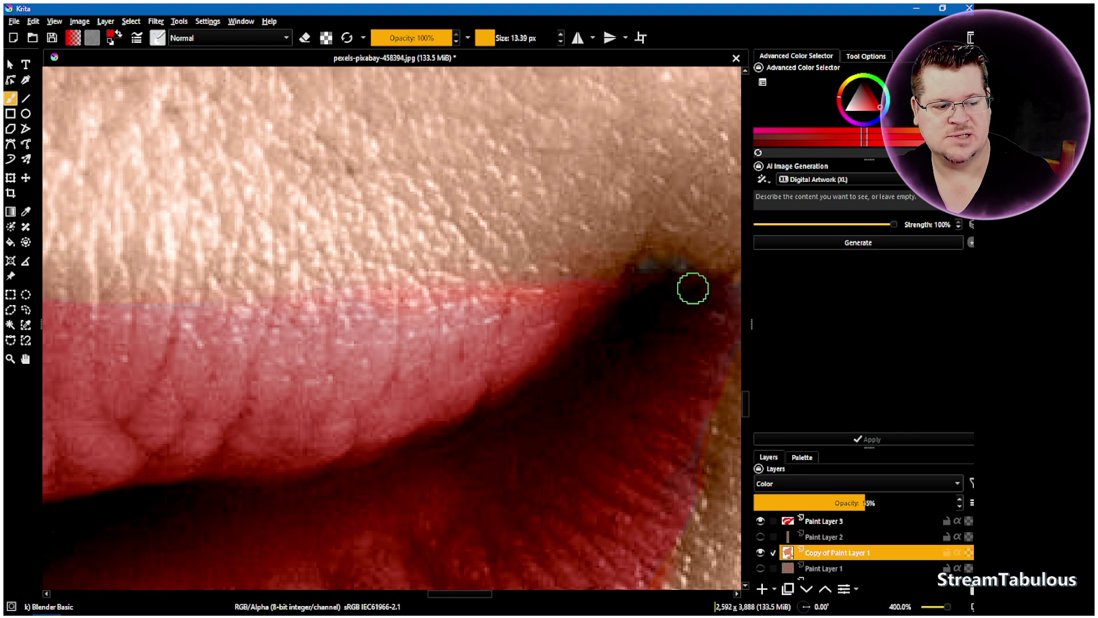
key("Page_Up")
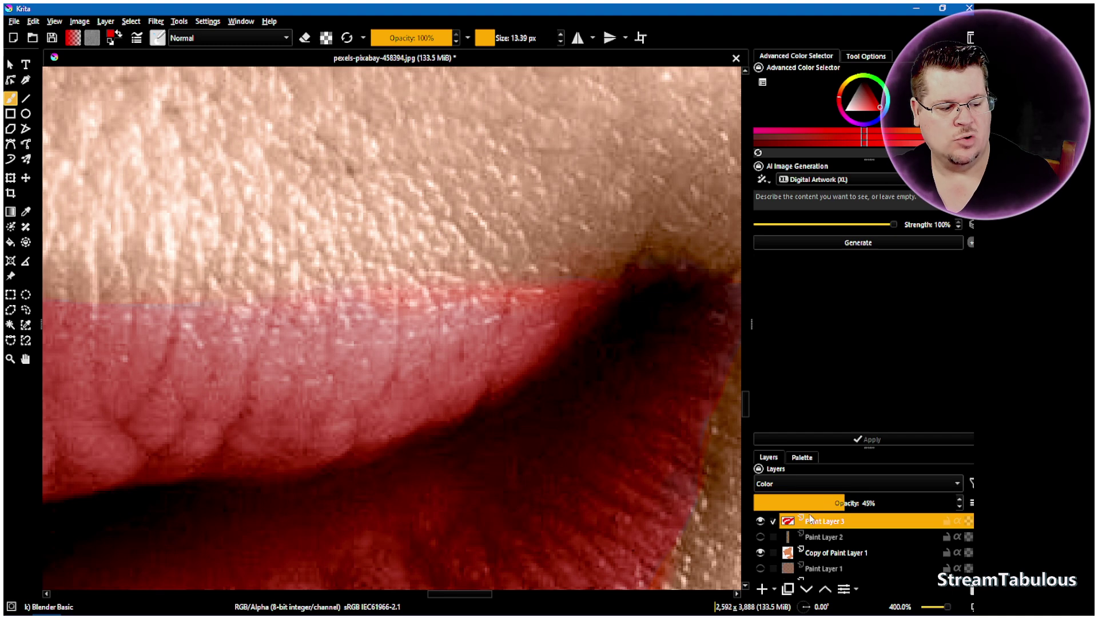
Return to Paint Layer 3 and zoom out to 25% to review the coloured face.
left_click(813, 556)
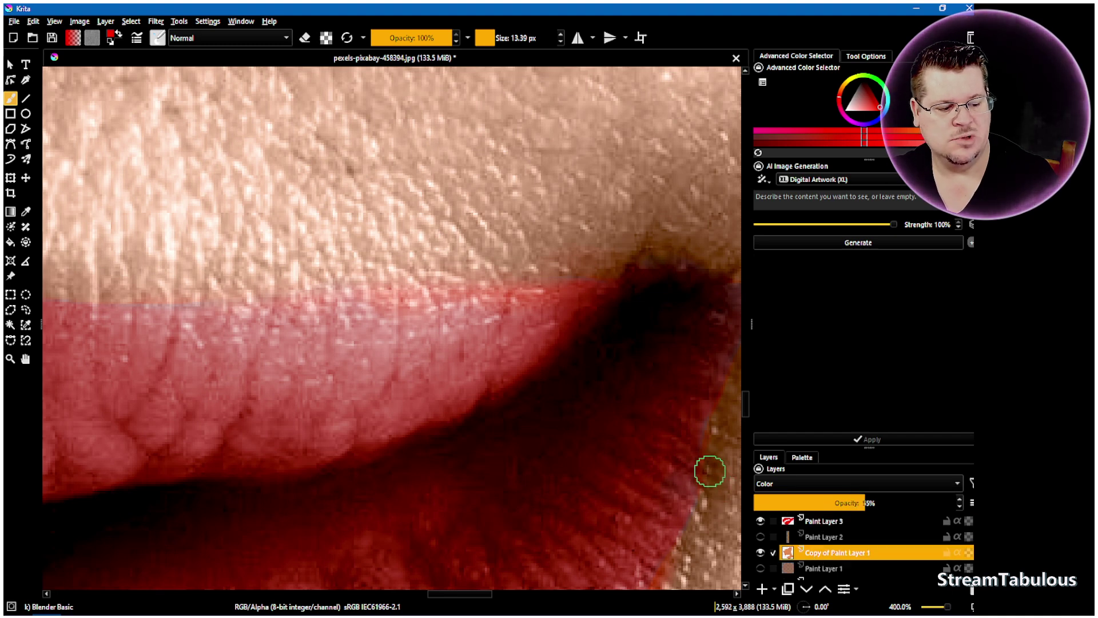
left_click(821, 521)
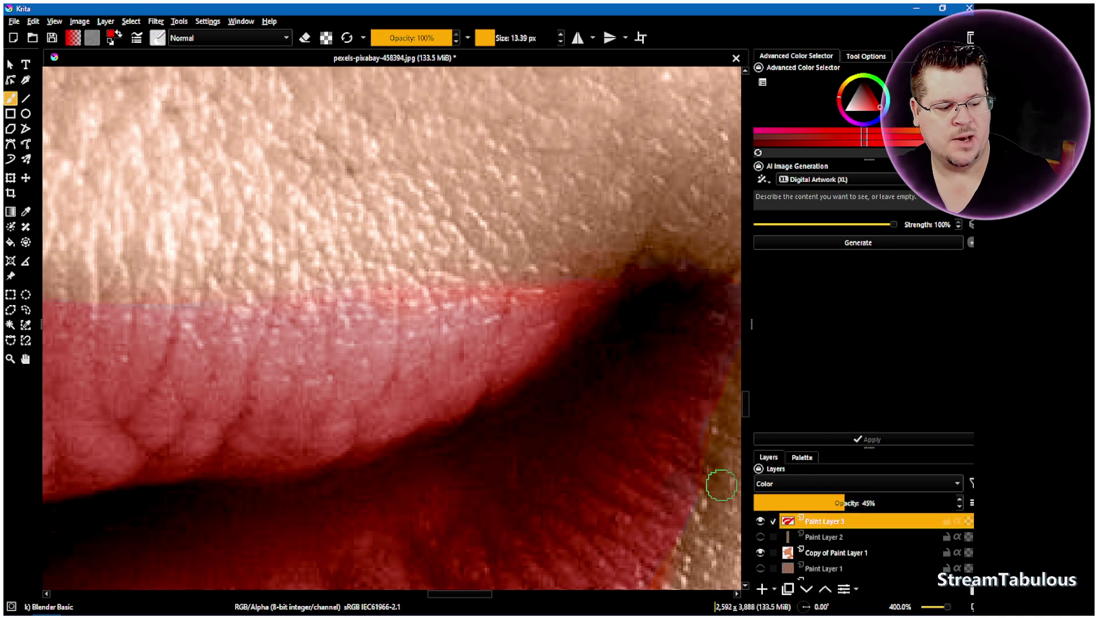
scroll(708, 462, "down", 8)
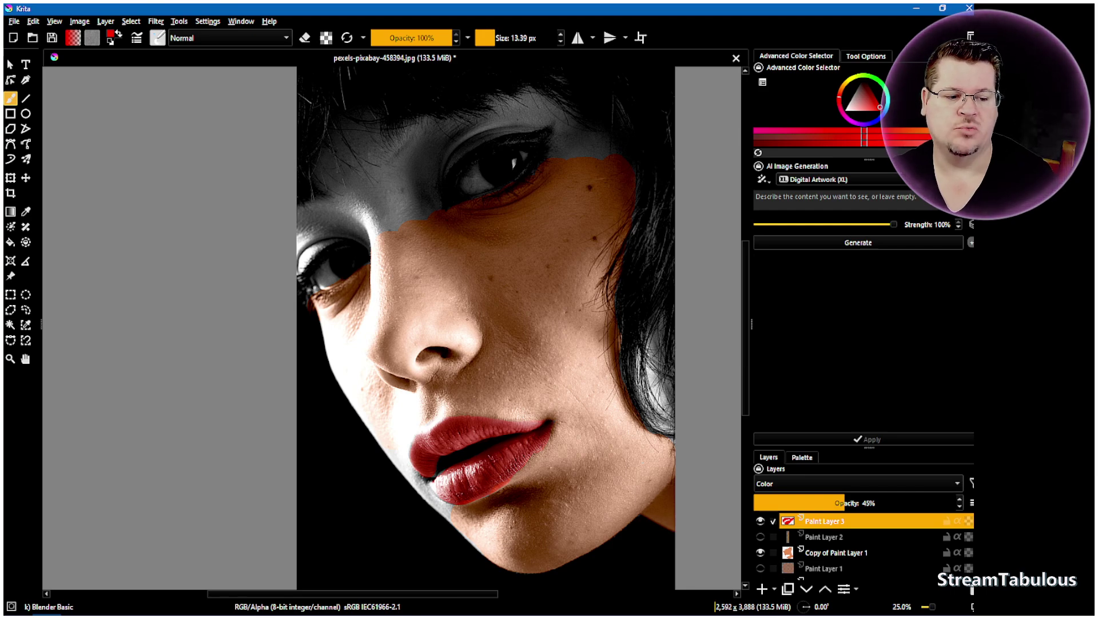
scroll(468, 319, "up", 9)
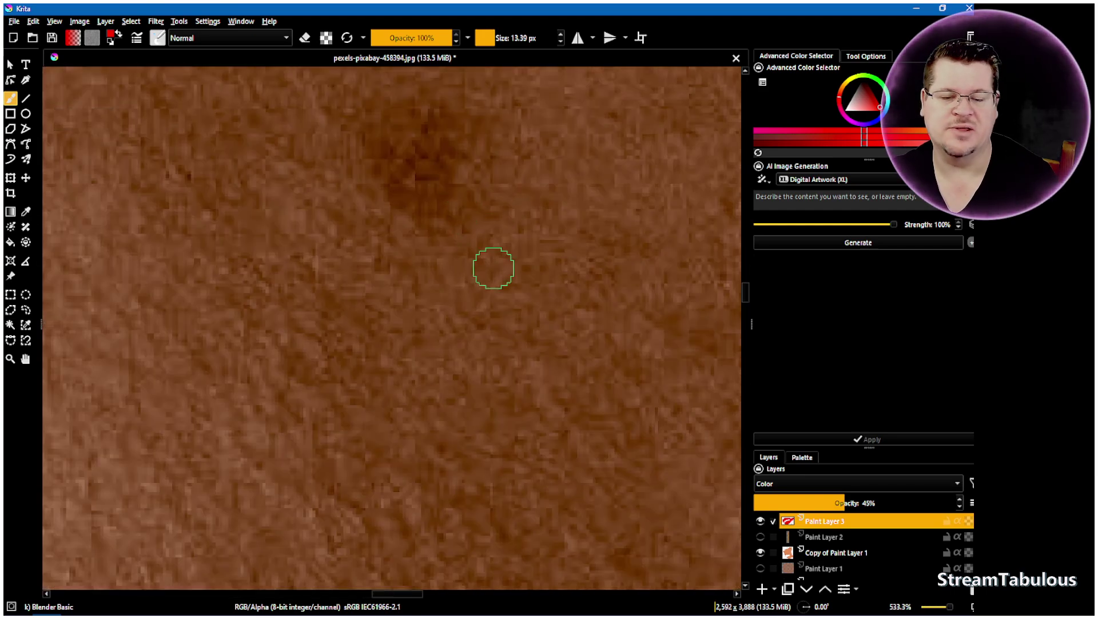
scroll(493, 267, "down", 11)
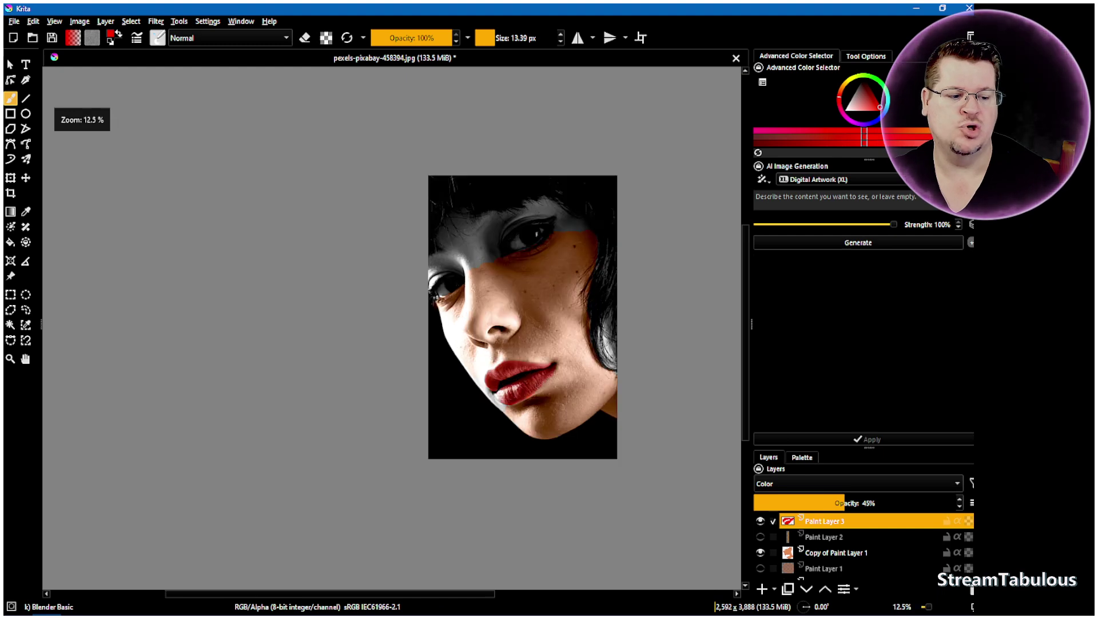
scroll(583, 284, "up", 2)
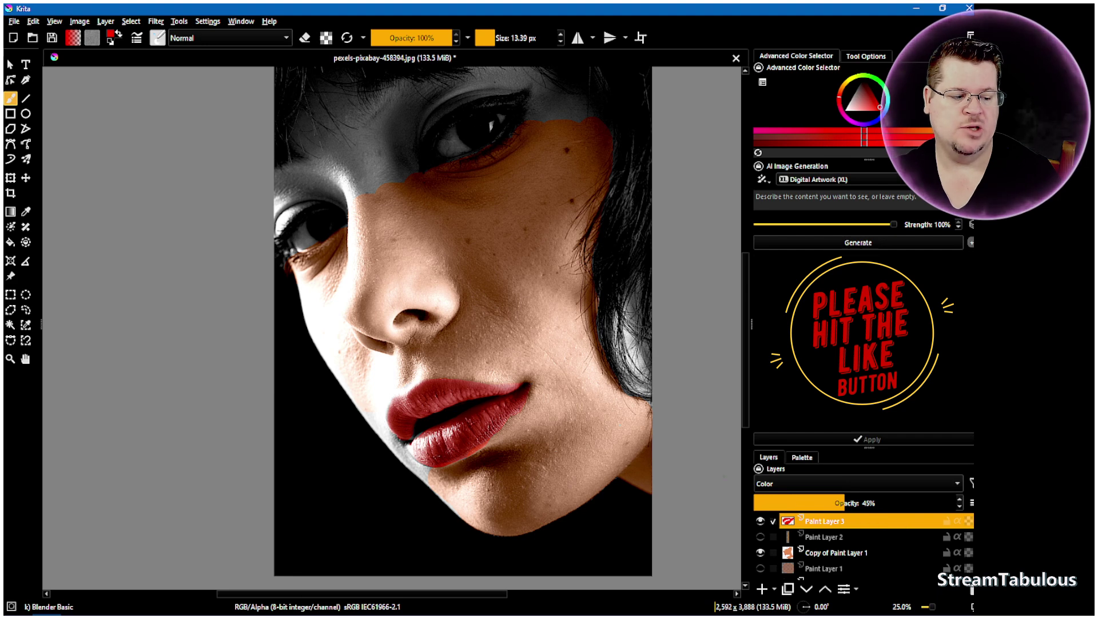
left_click(782, 483)
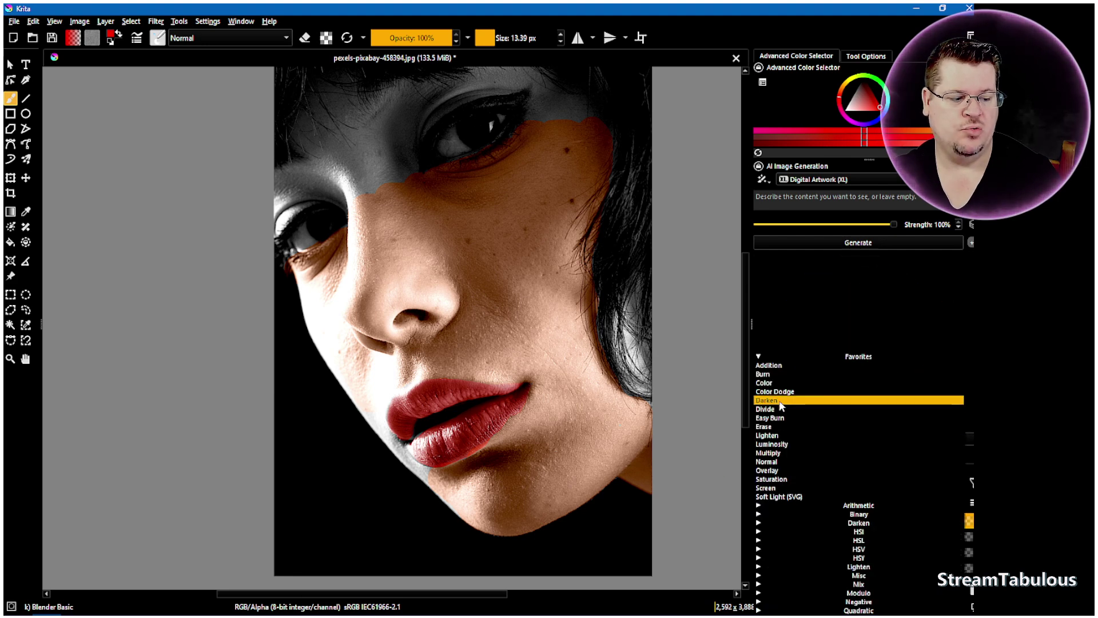
left_click(778, 383)
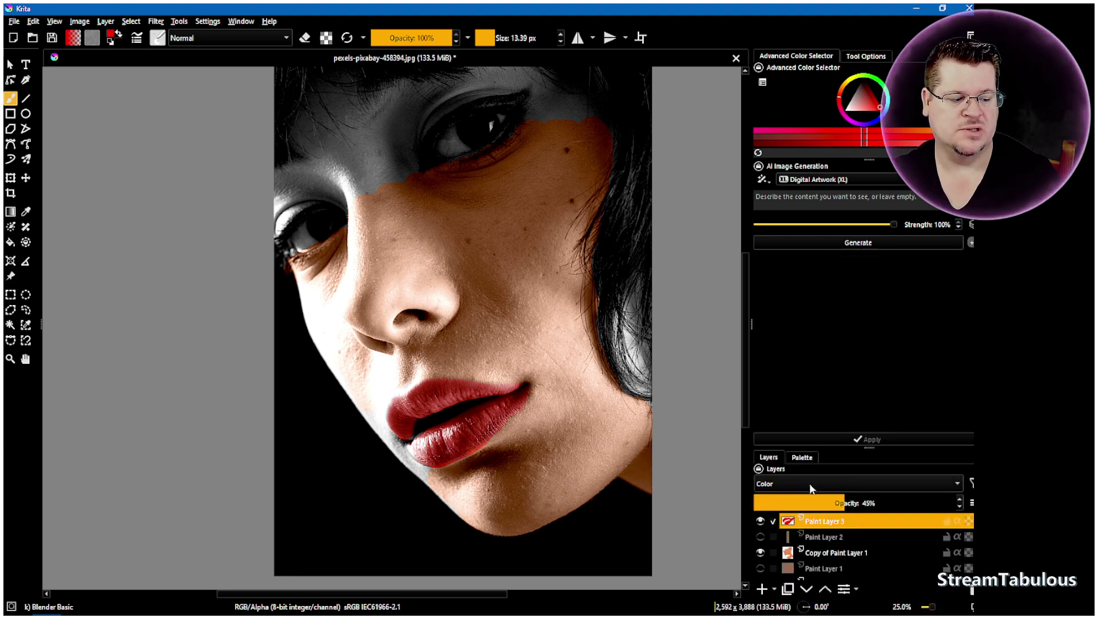
scroll(808, 483, "down", 1)
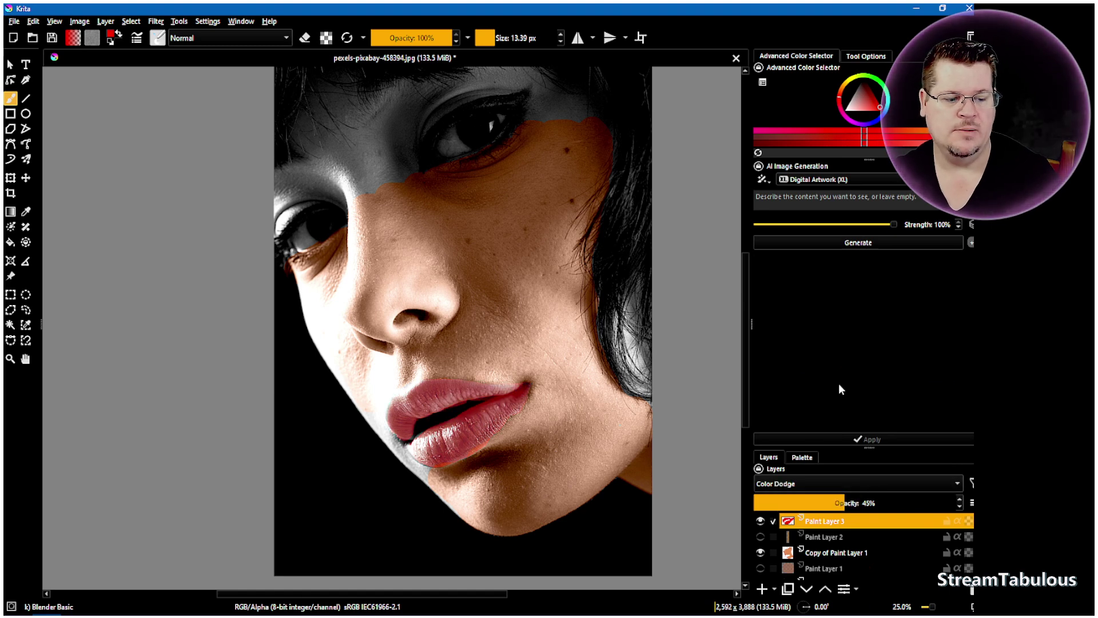
key("Up")
key("Up")
key("Up")
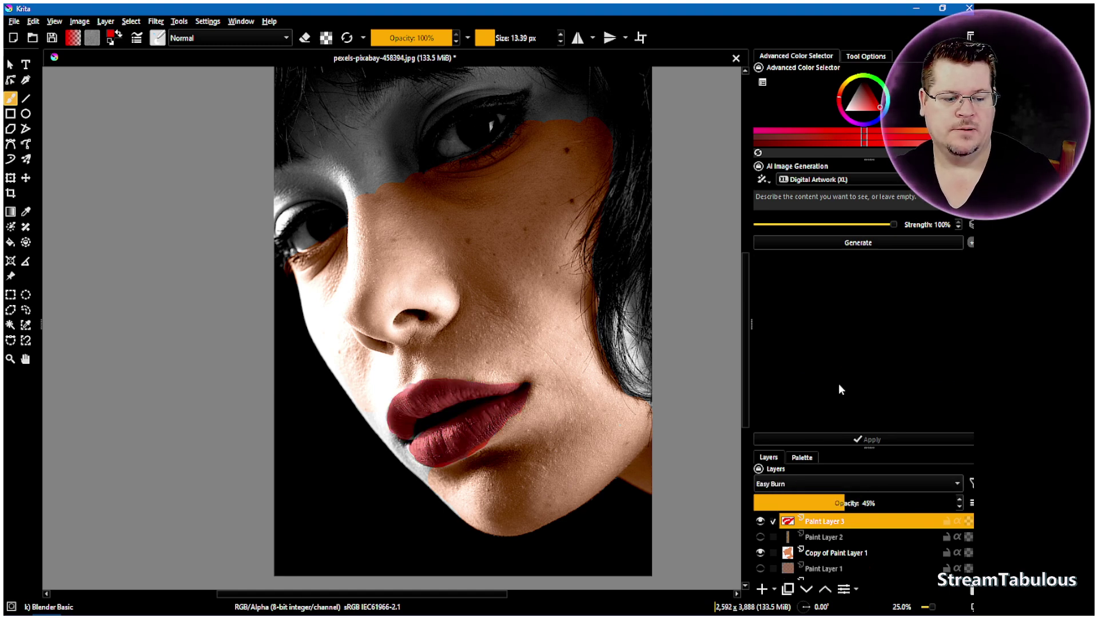
key("Up")
key("Up")
key("Up")
key("Up")
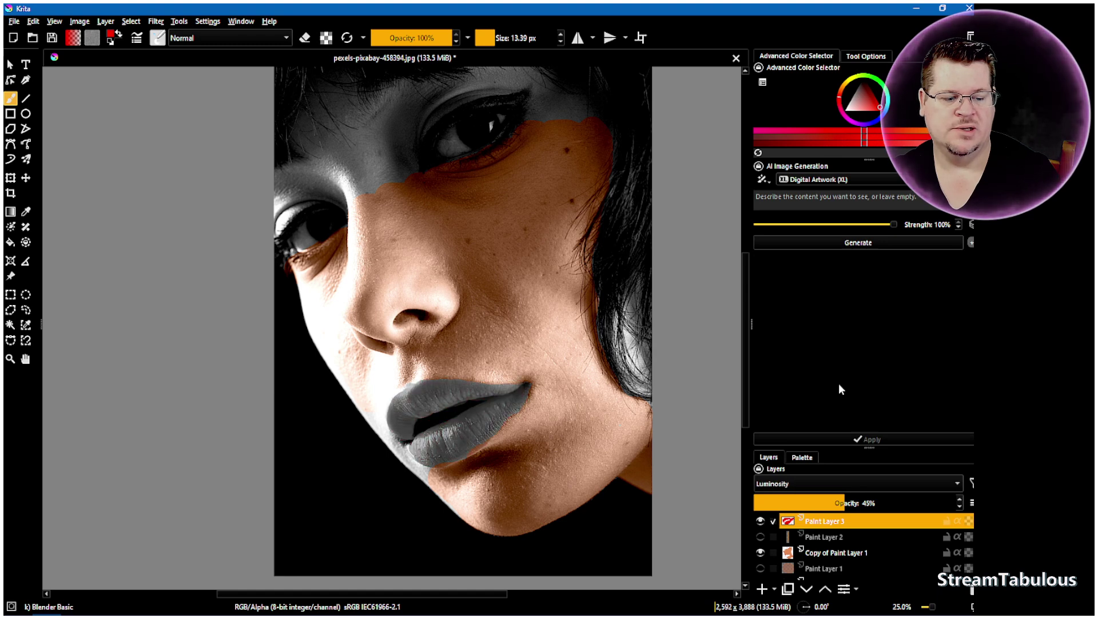
key("Down")
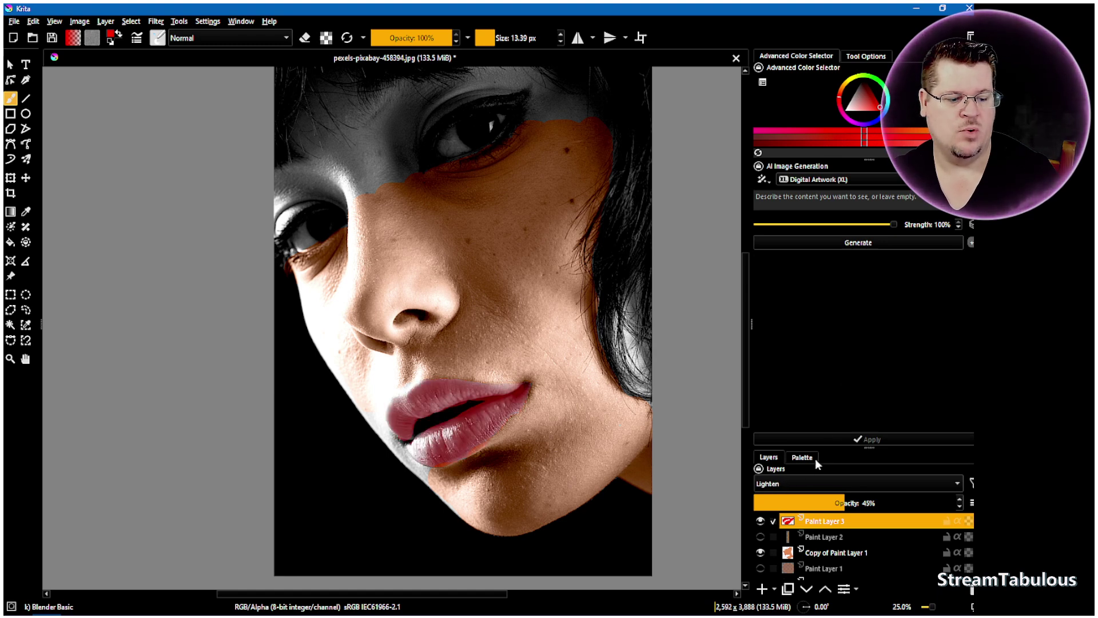
key("Up")
key("Up")
key("Up")
key("Up")
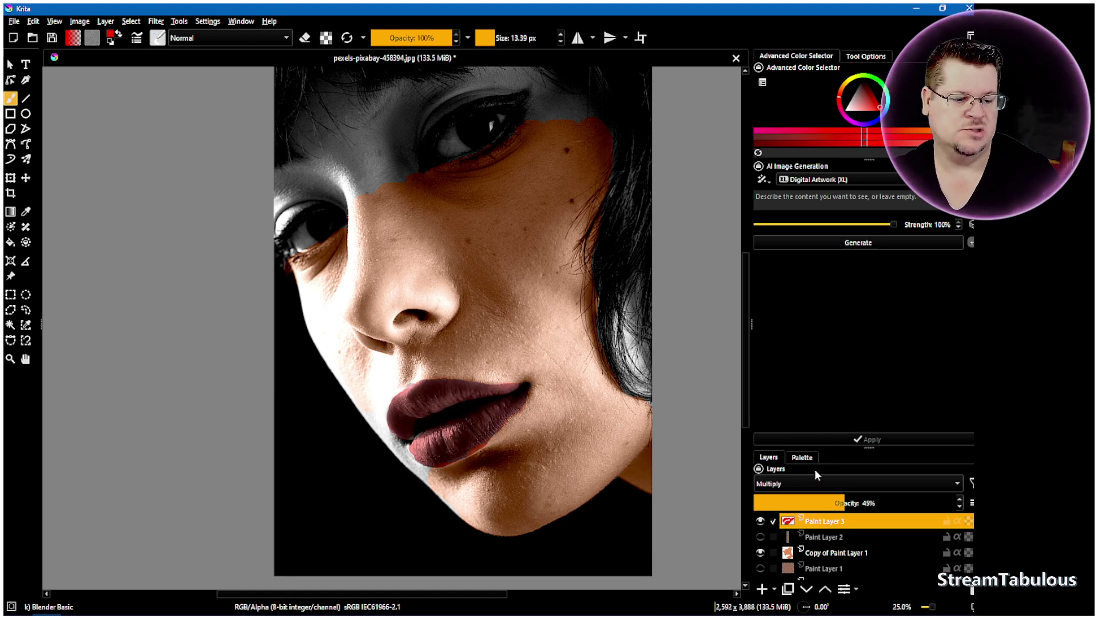
key("Up")
key("Down")
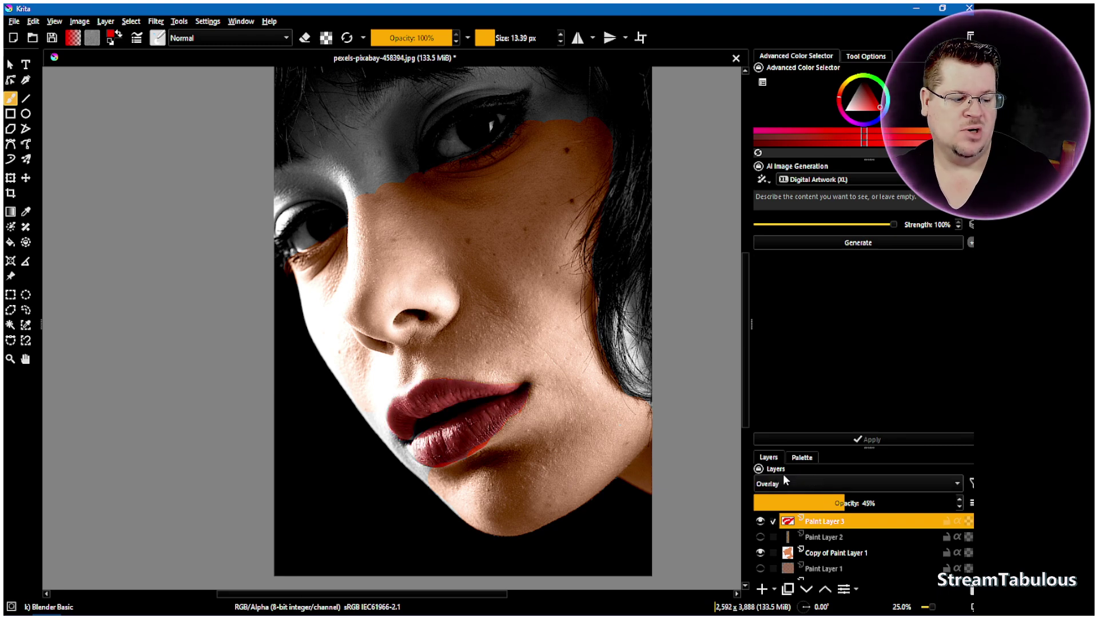
key("Down")
key("Down")
key("Up")
key("Up")
key("Up")
key("Up")
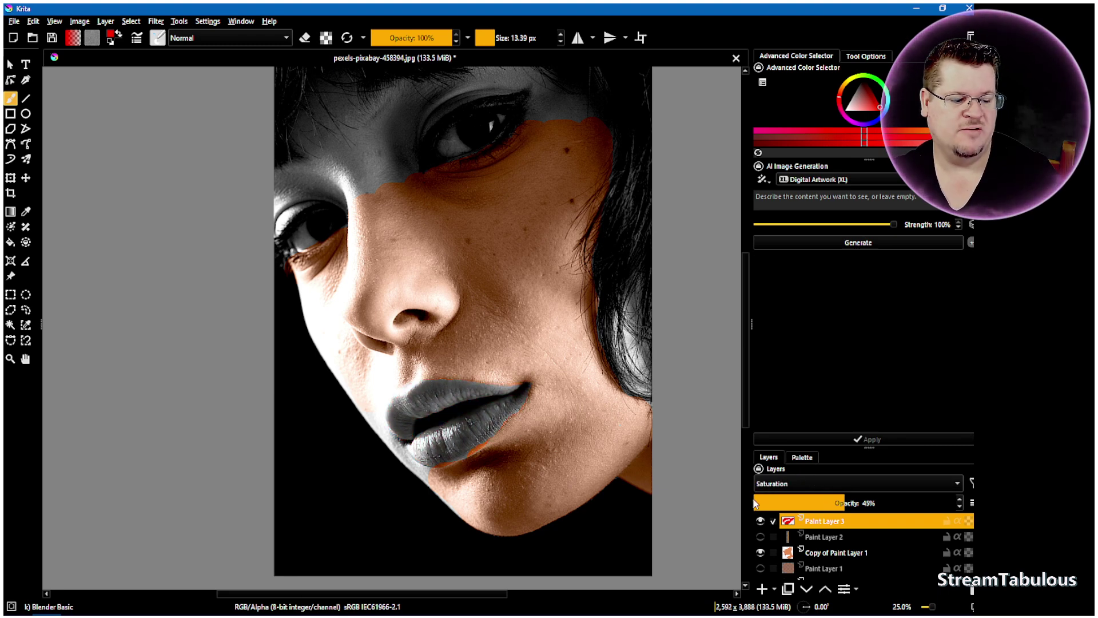
left_click(787, 491)
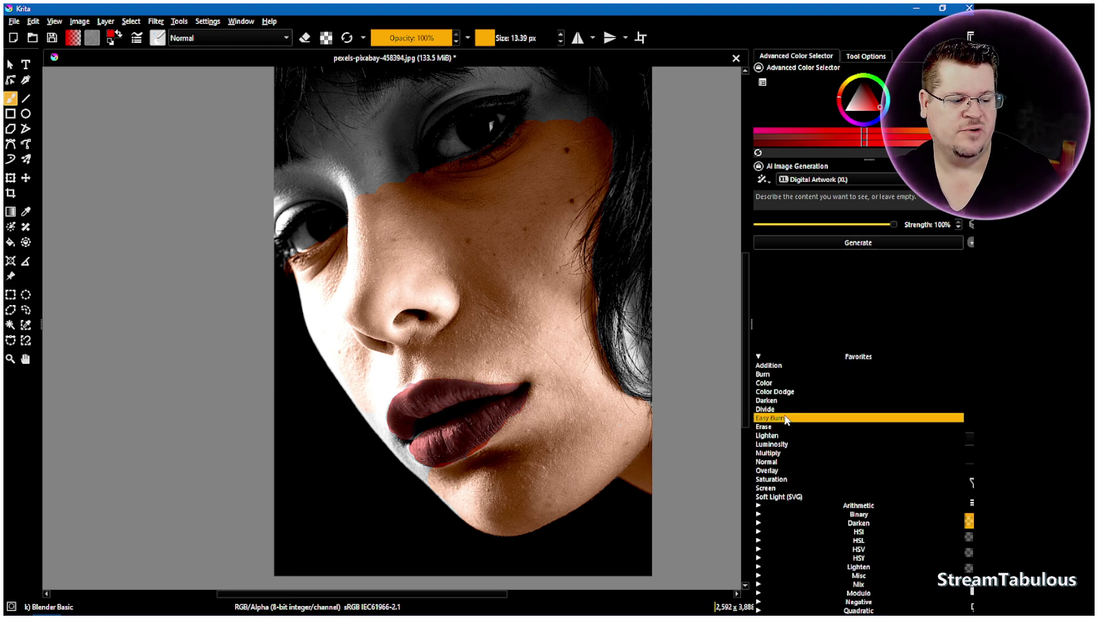
left_click(779, 383)
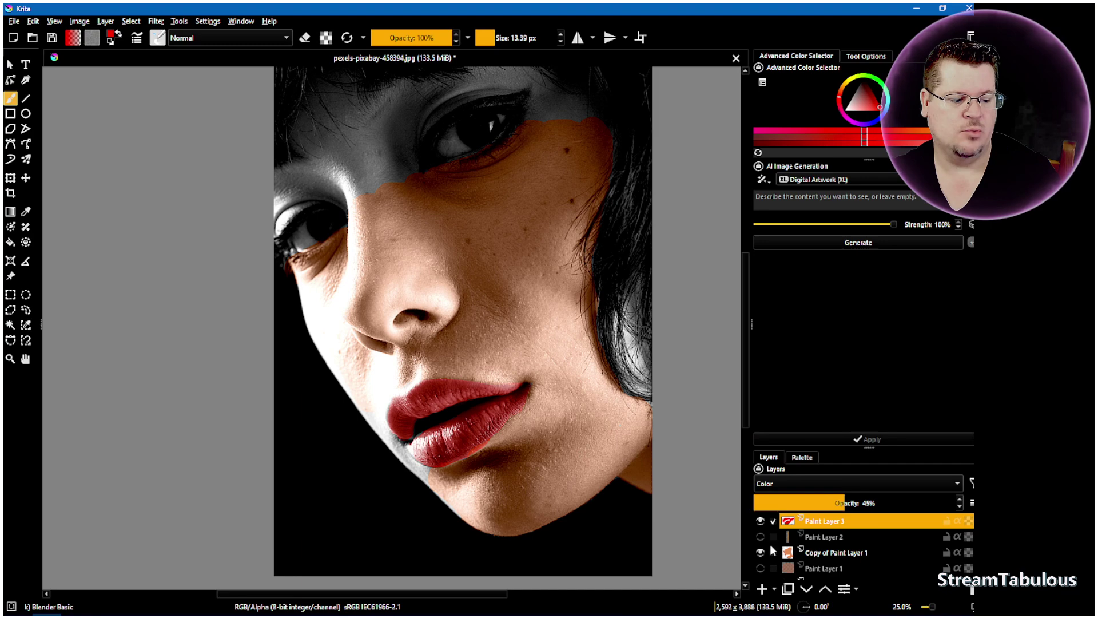
left_click(832, 558)
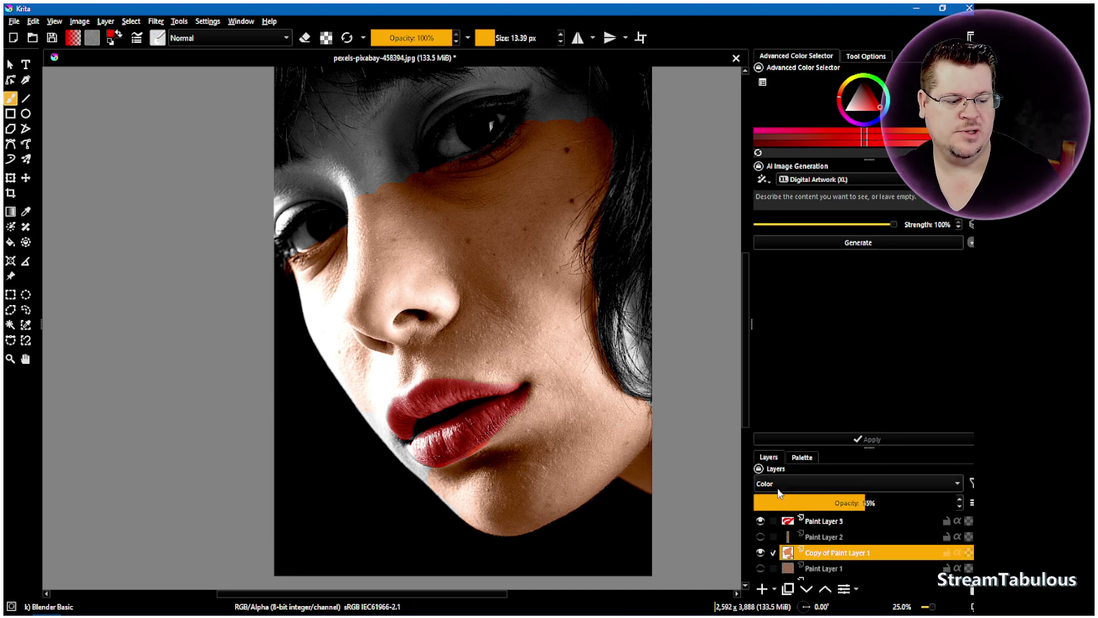
scroll(513, 331, "up", 10)
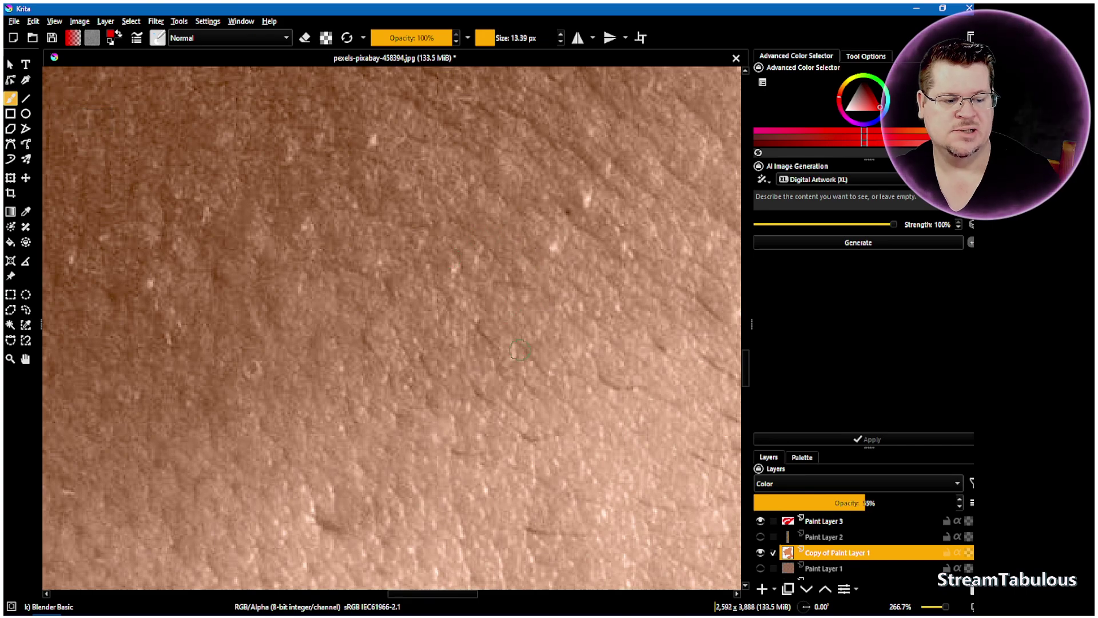
scroll(520, 350, "down", 9)
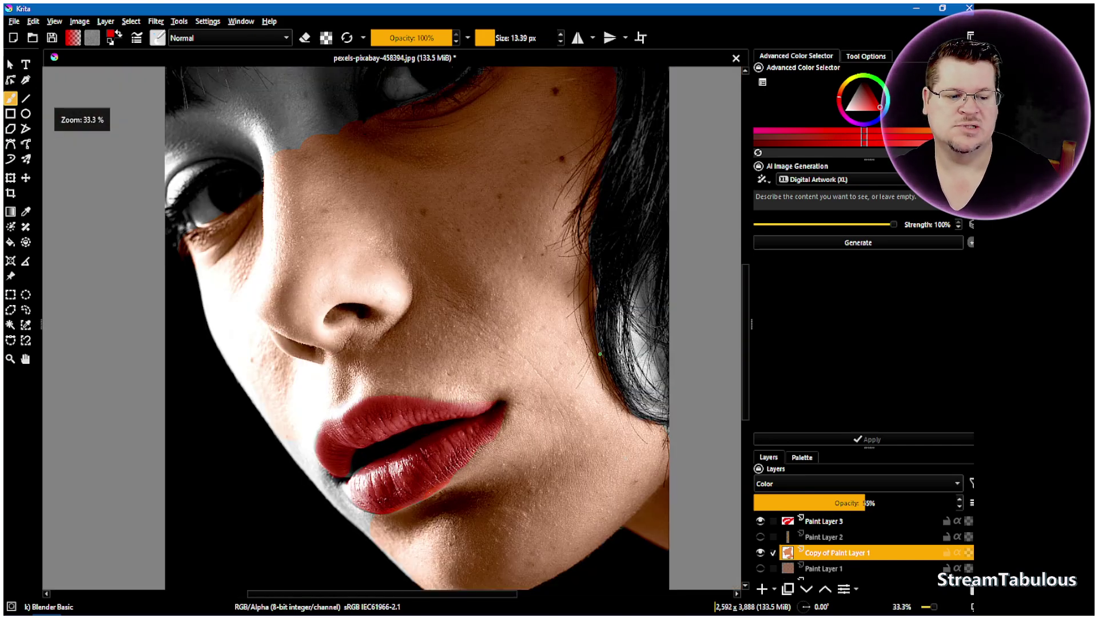
scroll(600, 353, "up", 1)
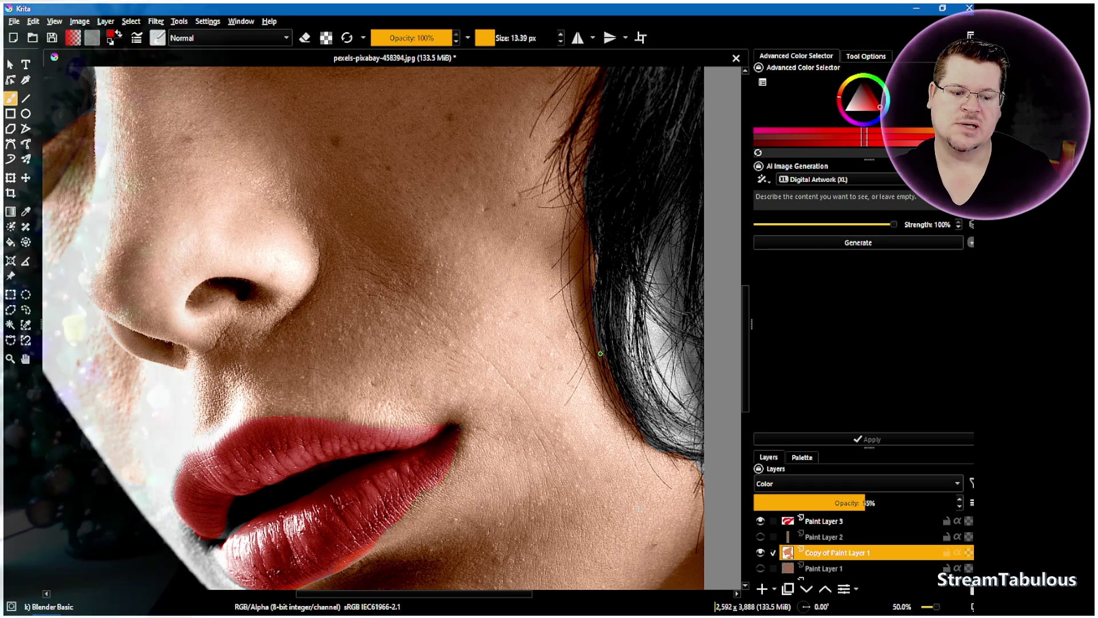